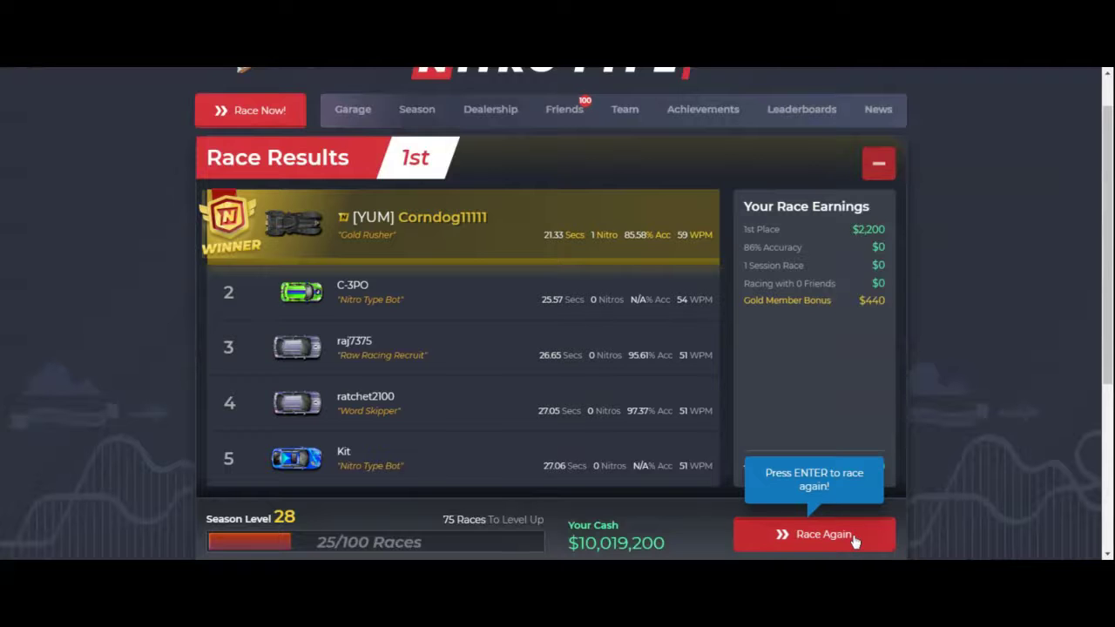
# Win another race in 1st place, raising cash to $10,021,840, and queue the next race
pyautogui.click(854, 541)
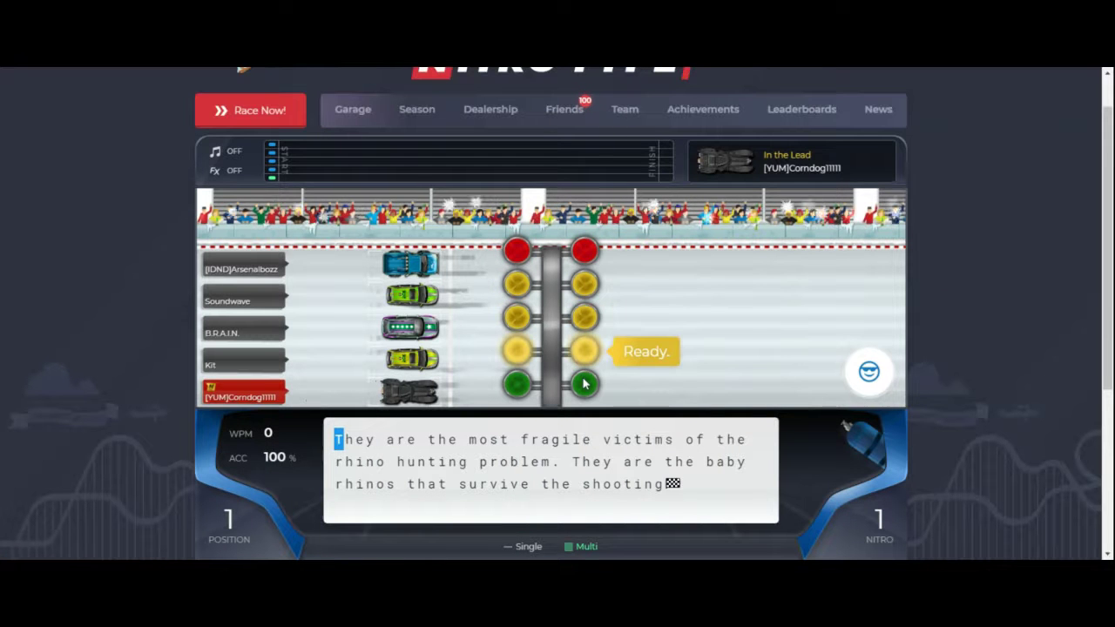
pyautogui.write('They ar')
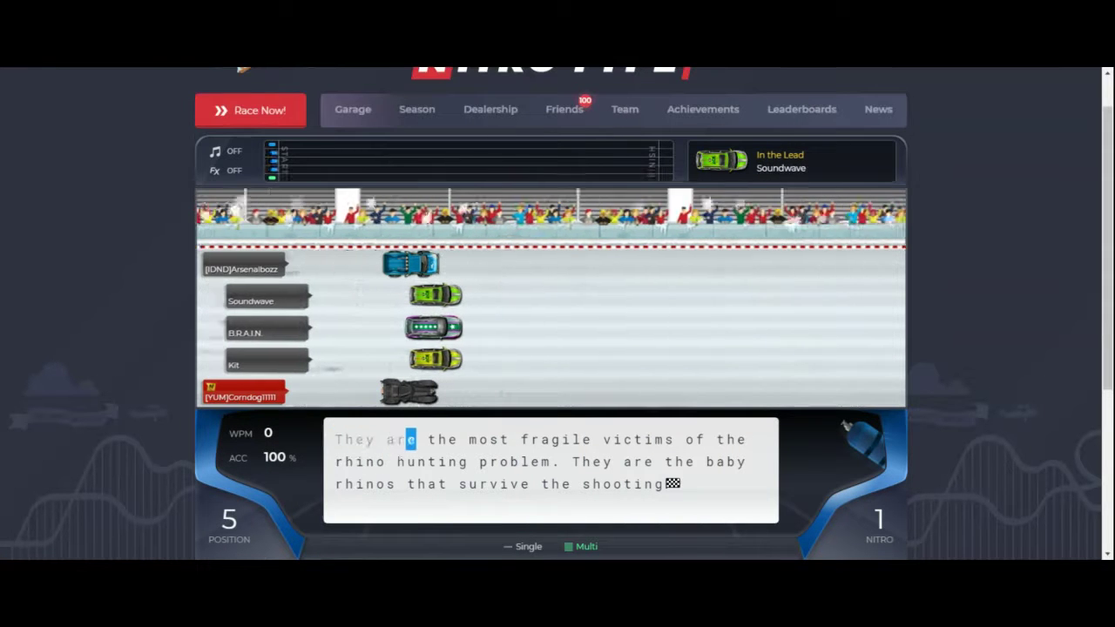
pyautogui.write('e the most fr')
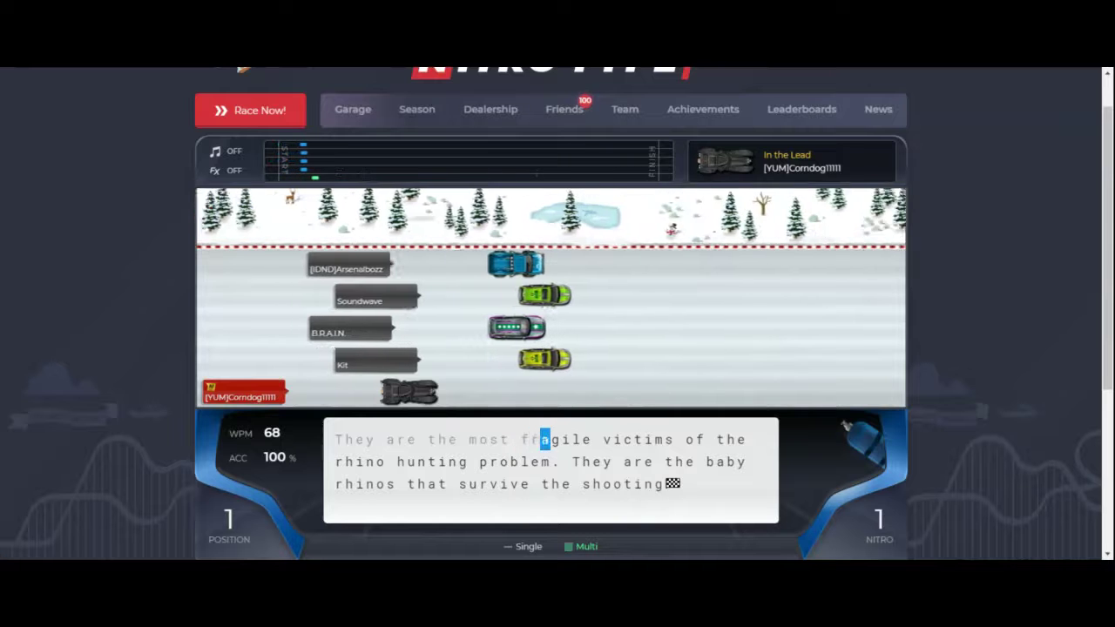
pyautogui.write('sagile ')
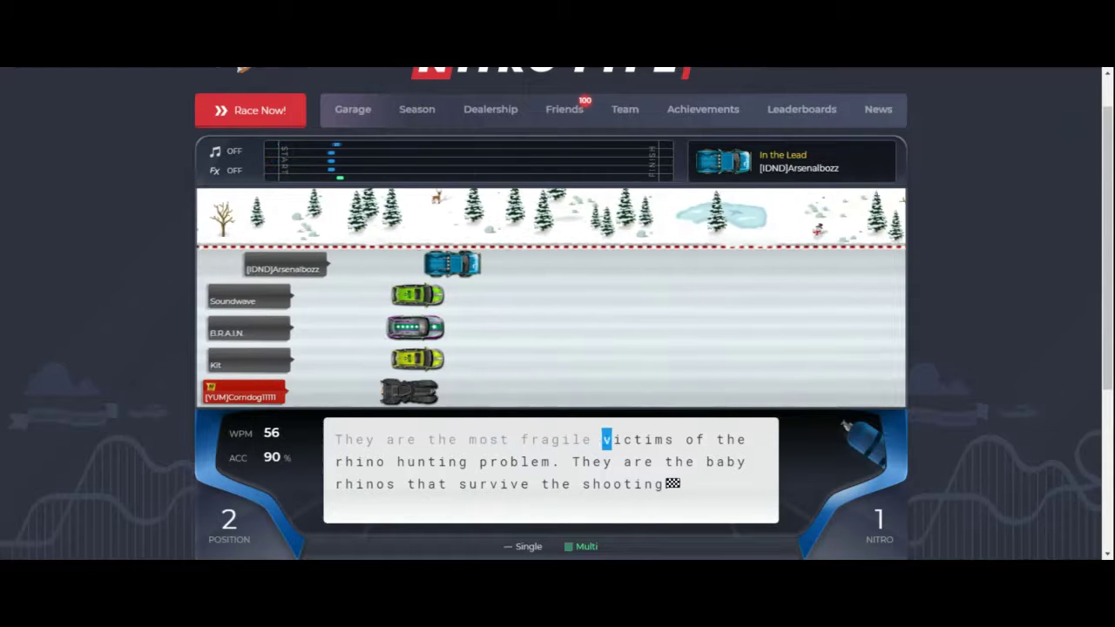
pyautogui.write('victims of th')
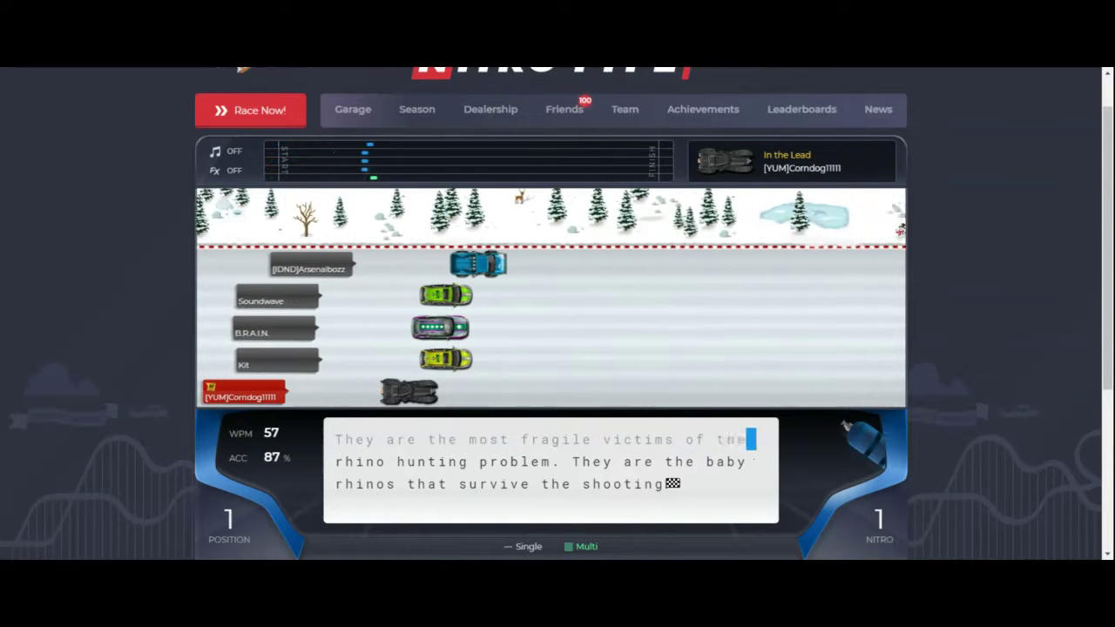
pyautogui.write('e trhino h')
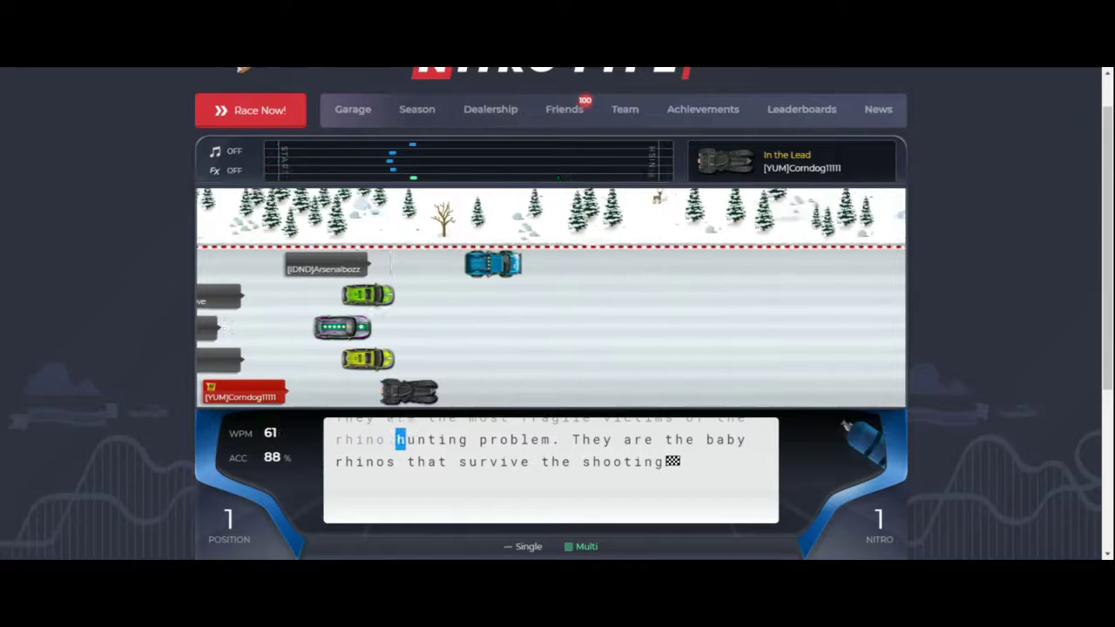
pyautogui.write('unting pro')
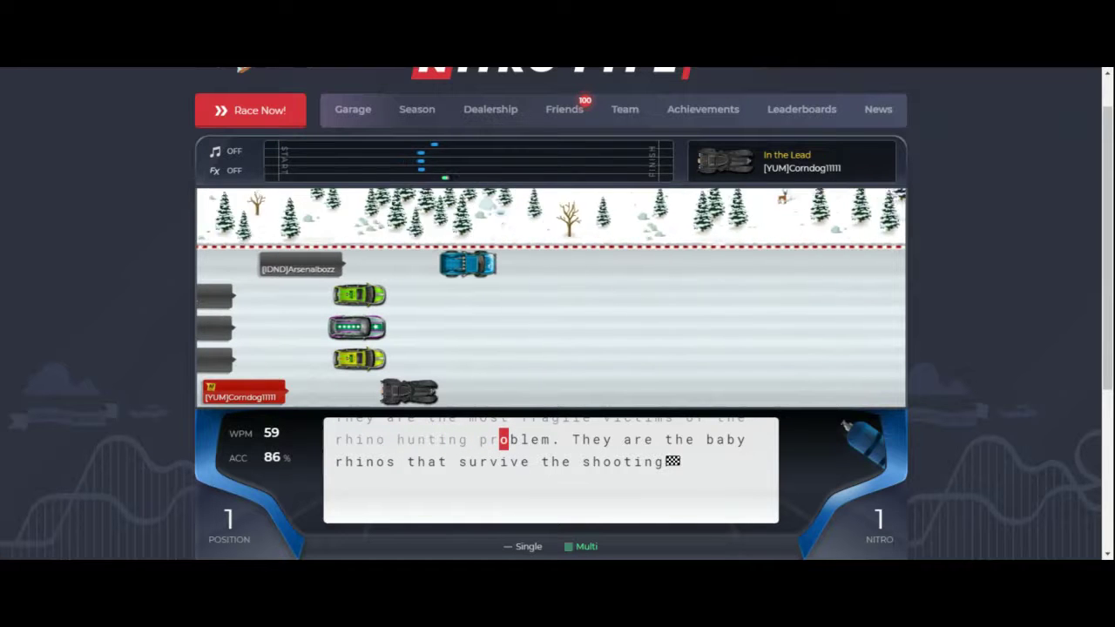
pyautogui.write('poblem. ')
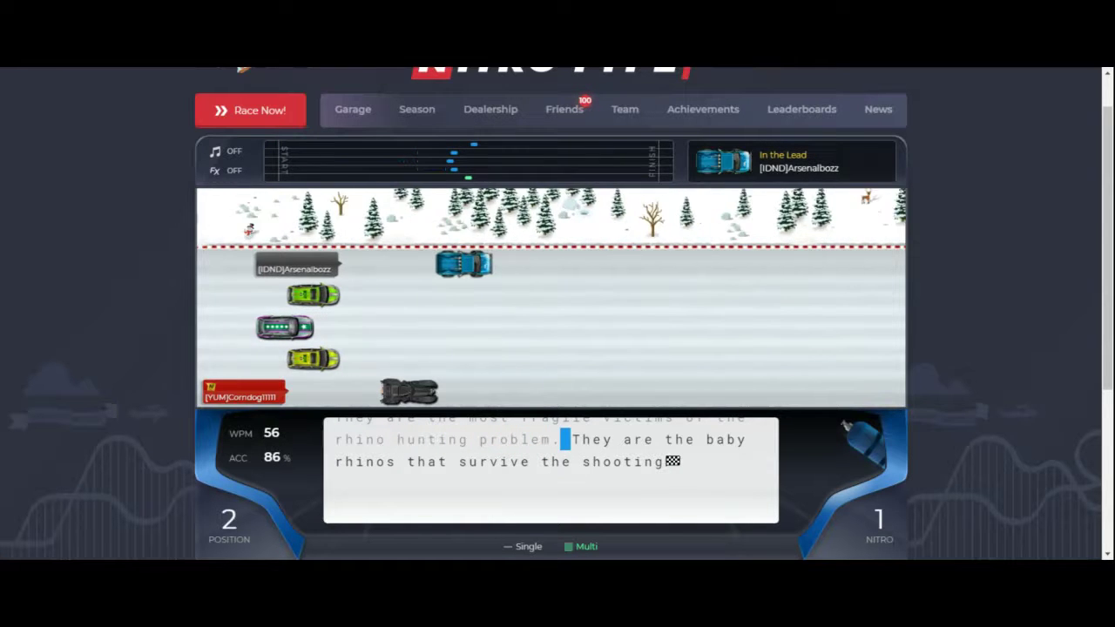
pyautogui.write('They are the baby ')
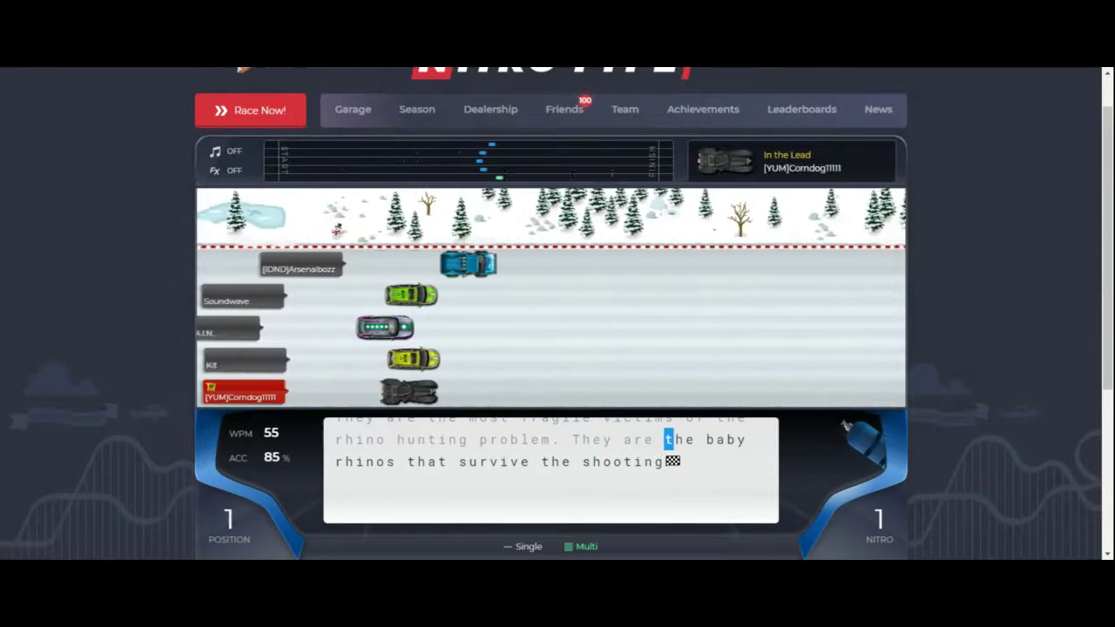
pyautogui.write('rh')
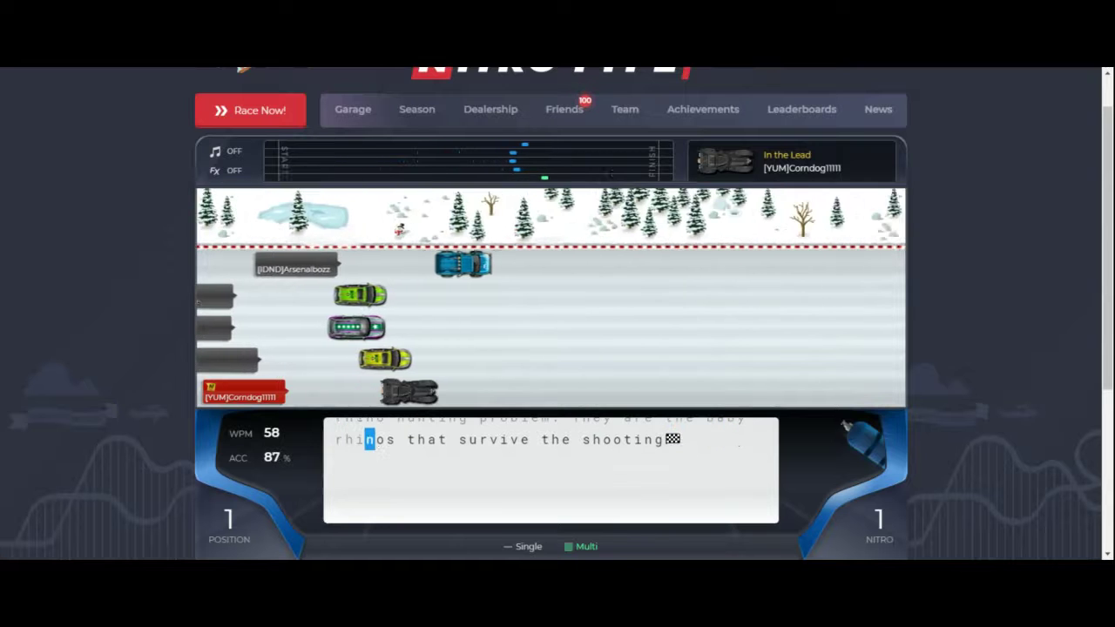
pyautogui.write('imnos tha')
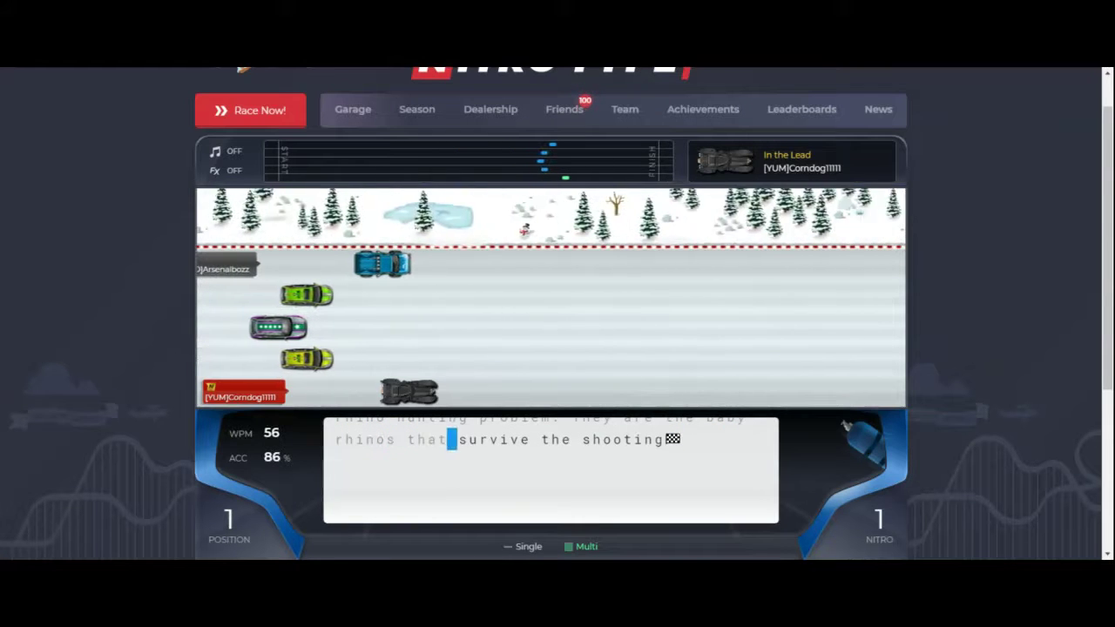
pyautogui.write('t survive t')
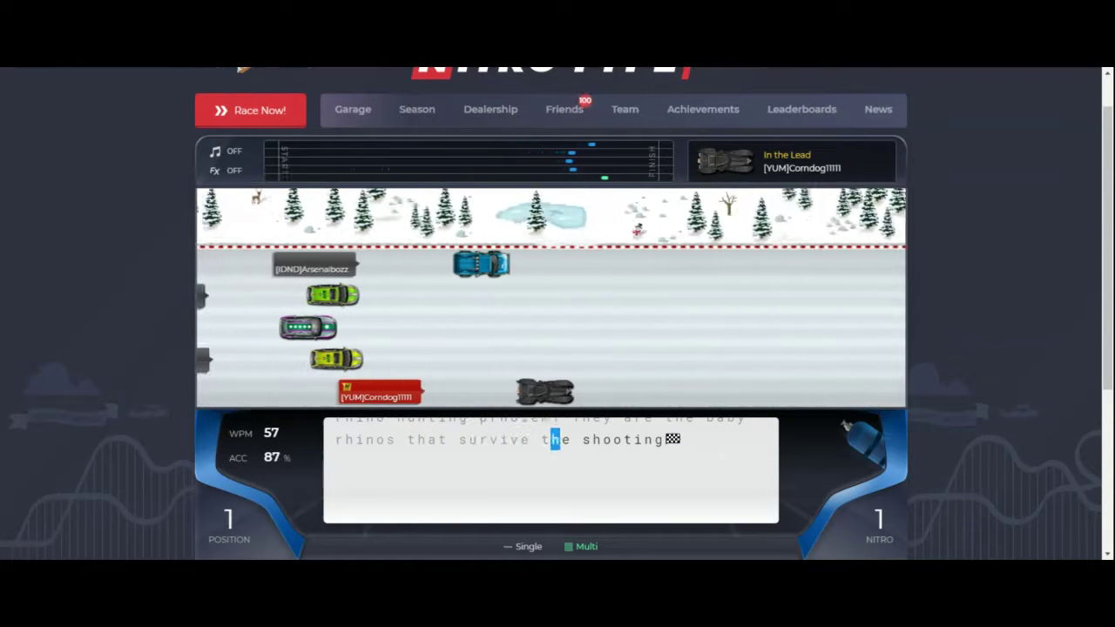
pyautogui.write('he')
pyautogui.press('Return')
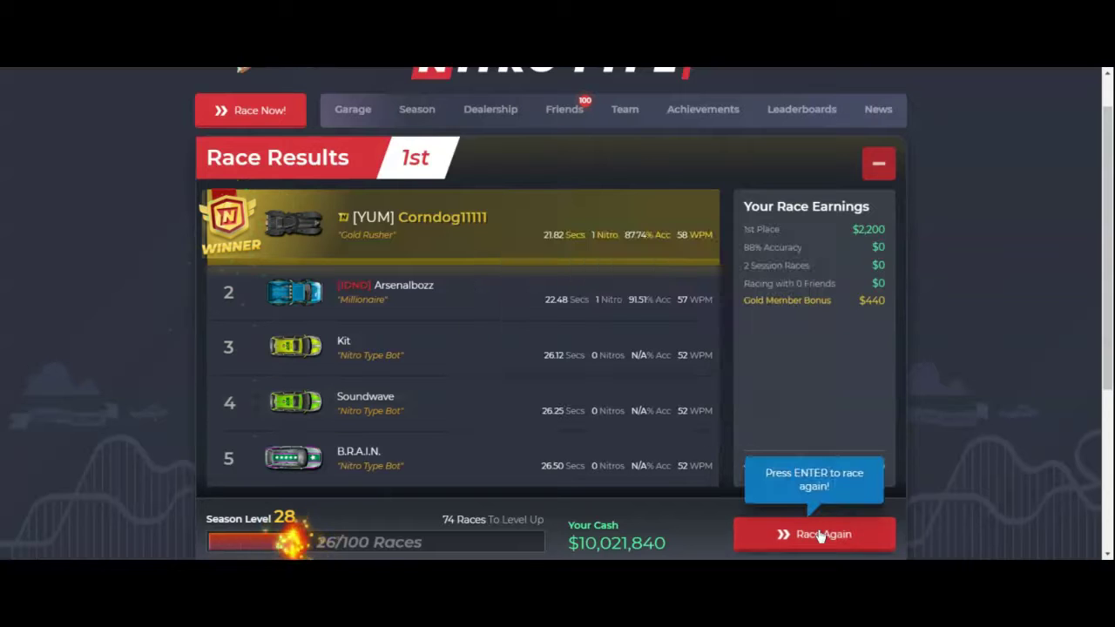
pyautogui.click(821, 535)
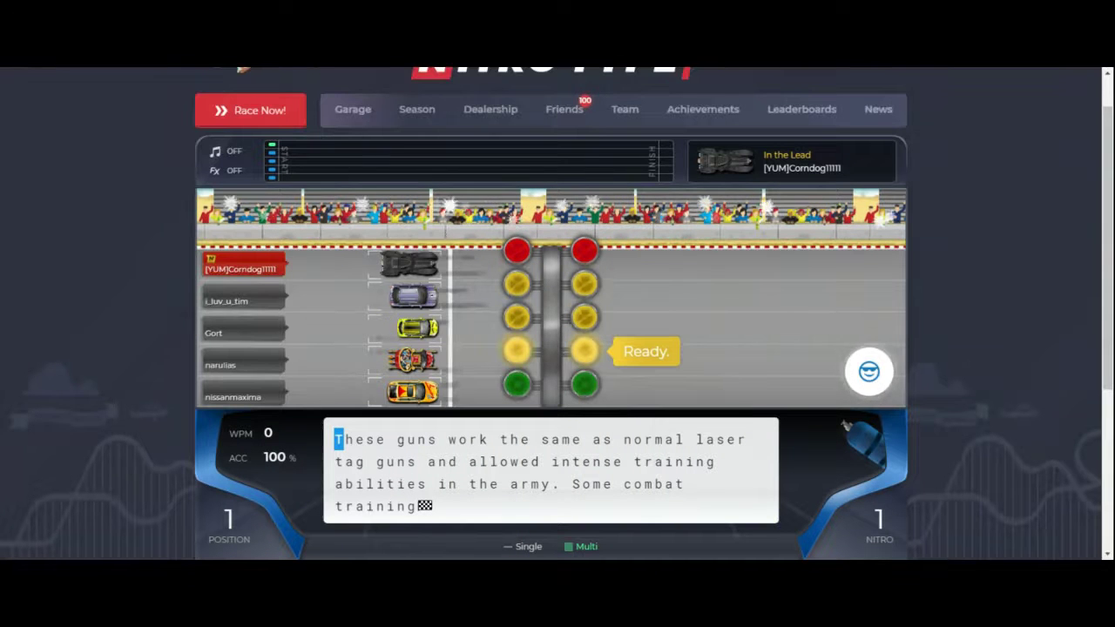
pyautogui.write('These gu')
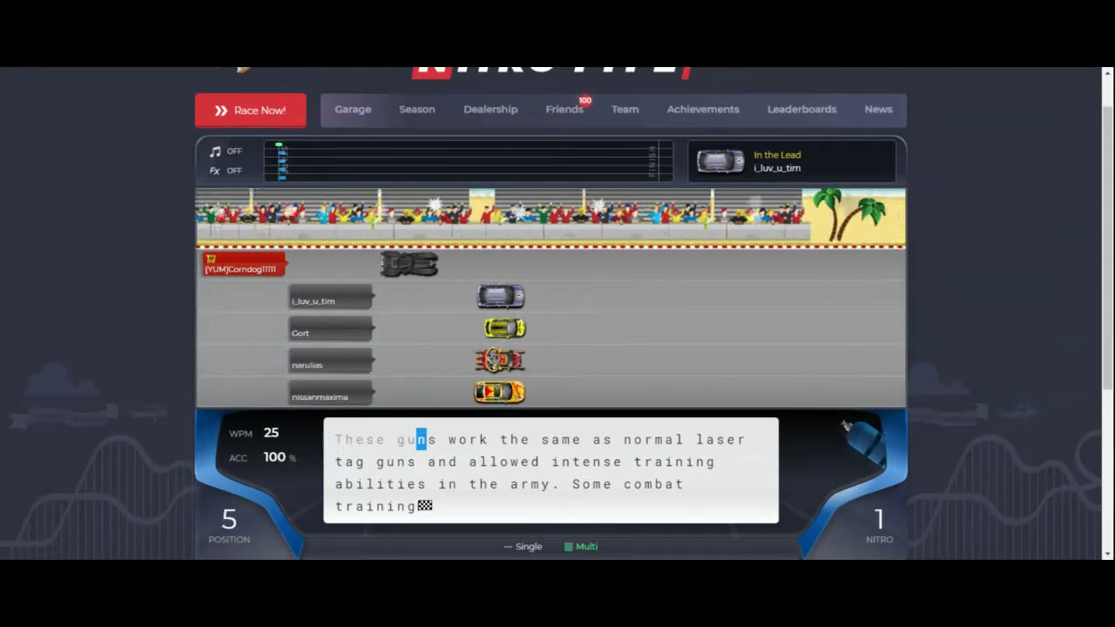
pyautogui.write('ns work the ')
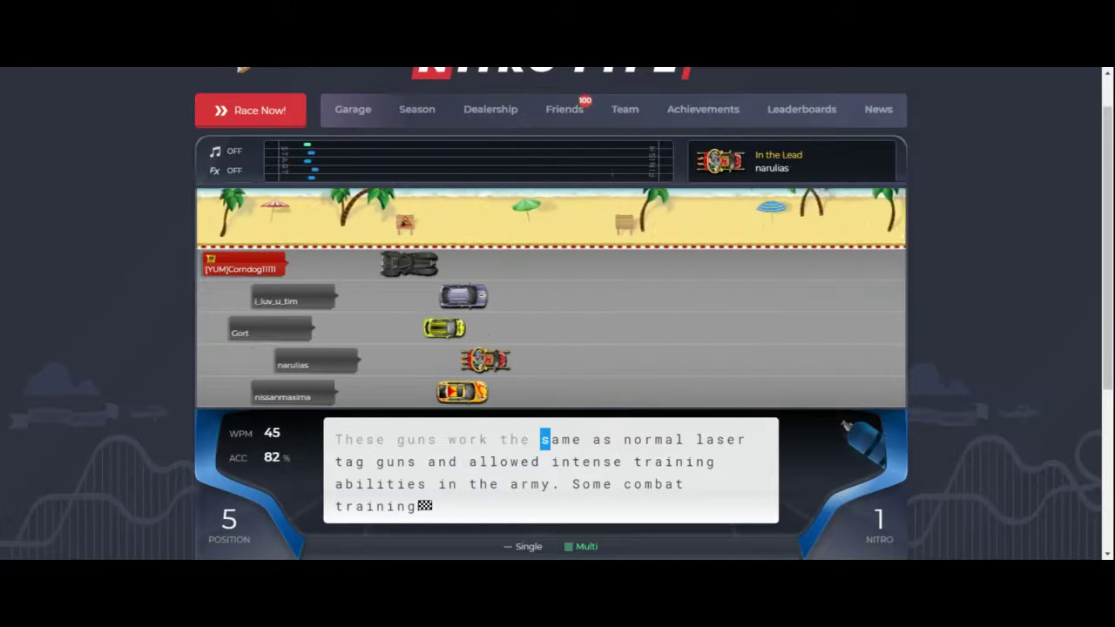
pyautogui.write('same as norm')
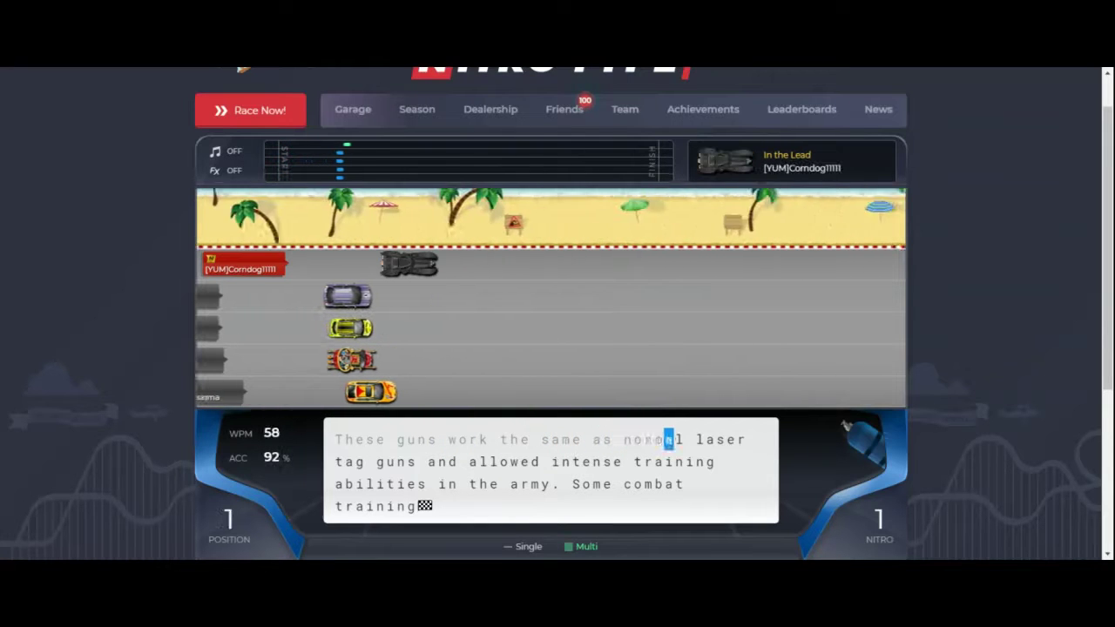
pyautogui.write('al laser ta')
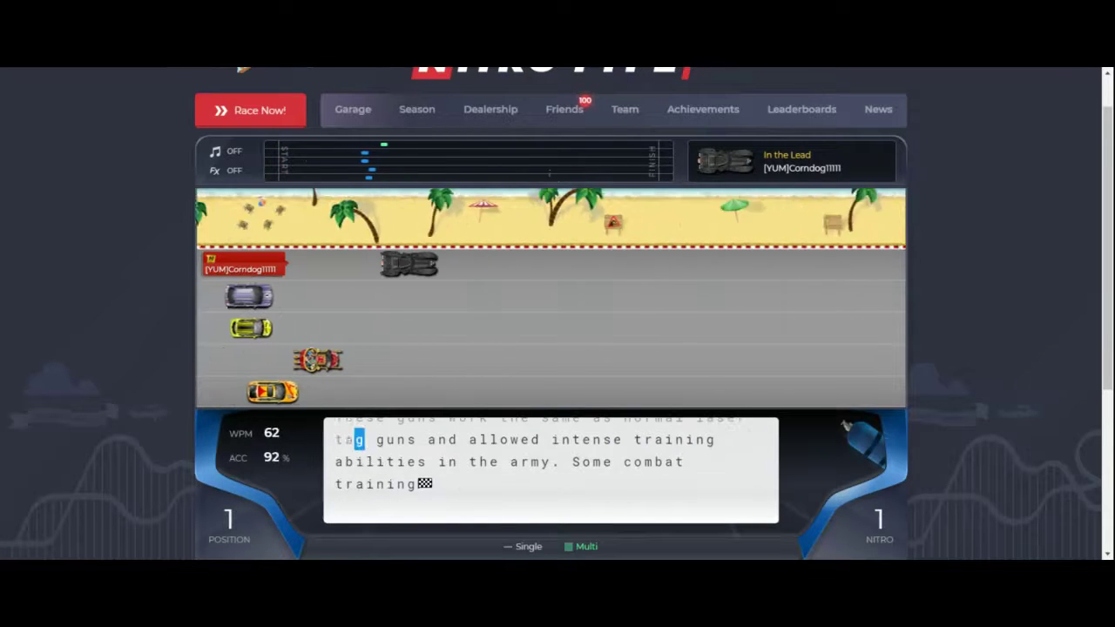
pyautogui.write('g guns and')
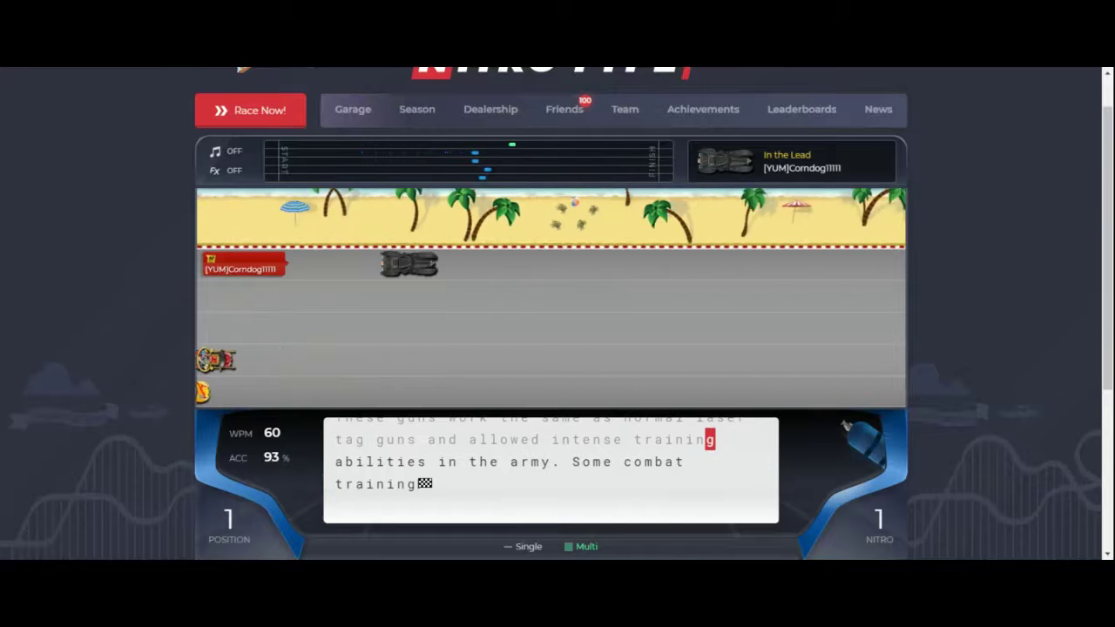
pyautogui.write('g ')
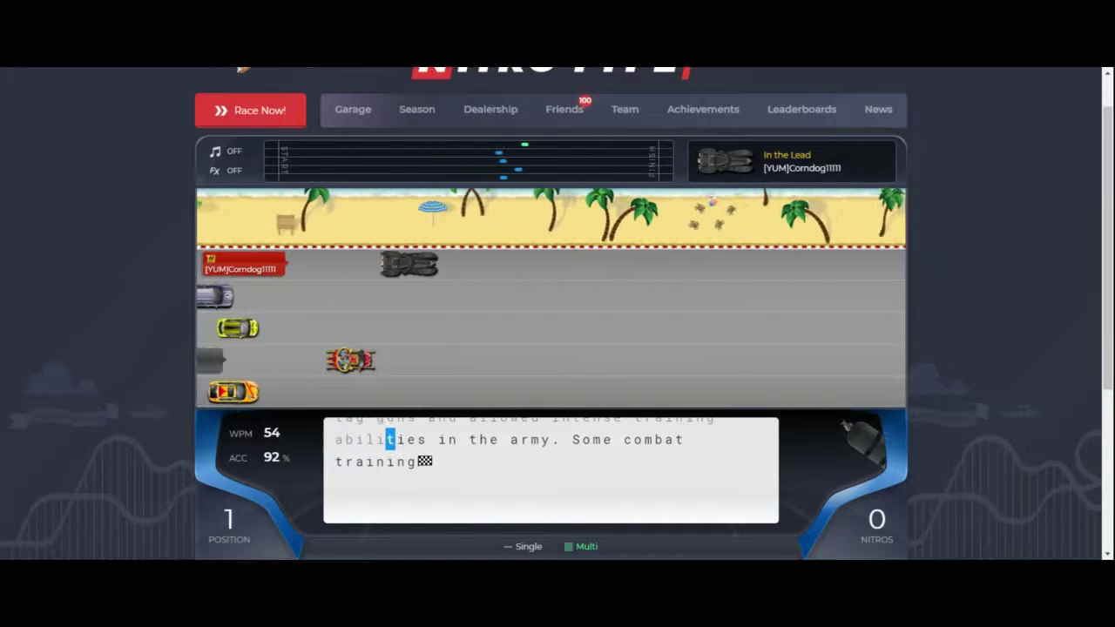
pyautogui.write('s in the ')
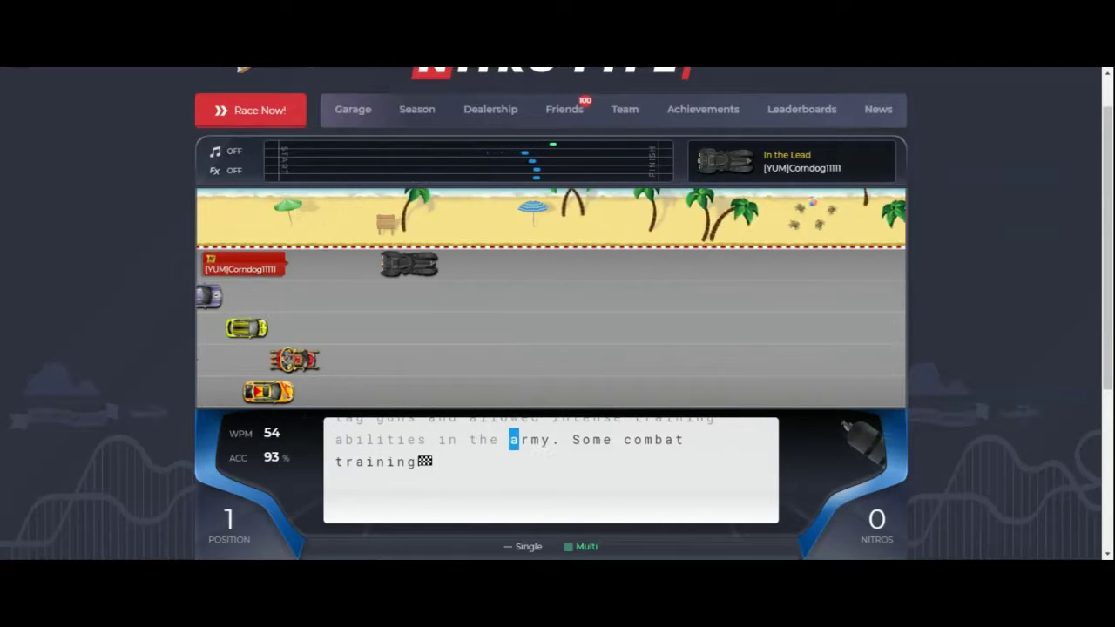
pyautogui.write('. S')
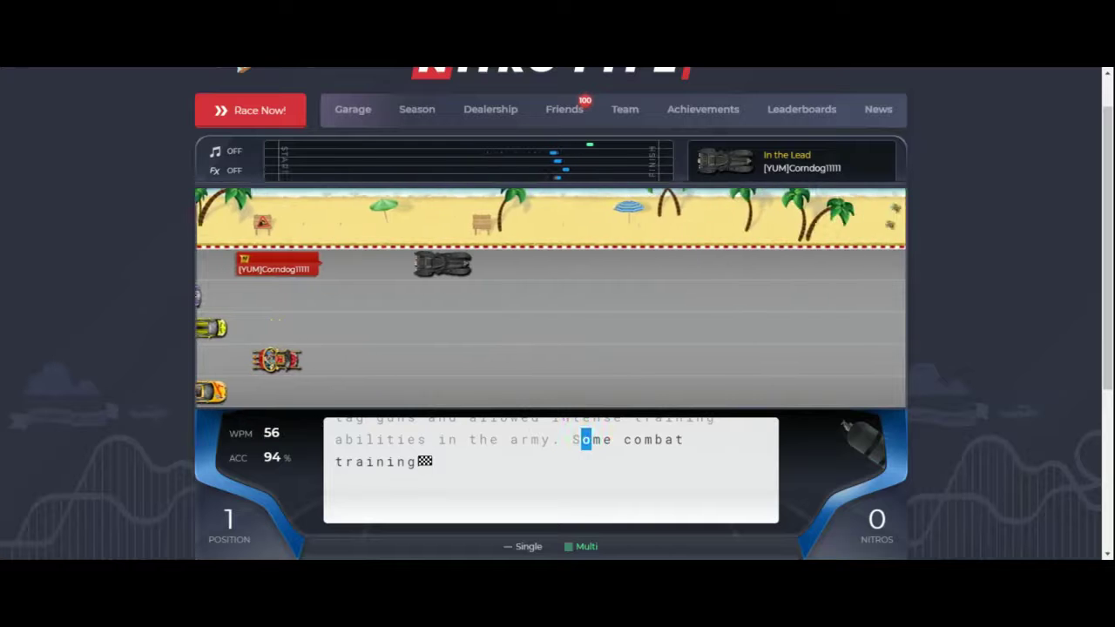
pyautogui.write('ome com')
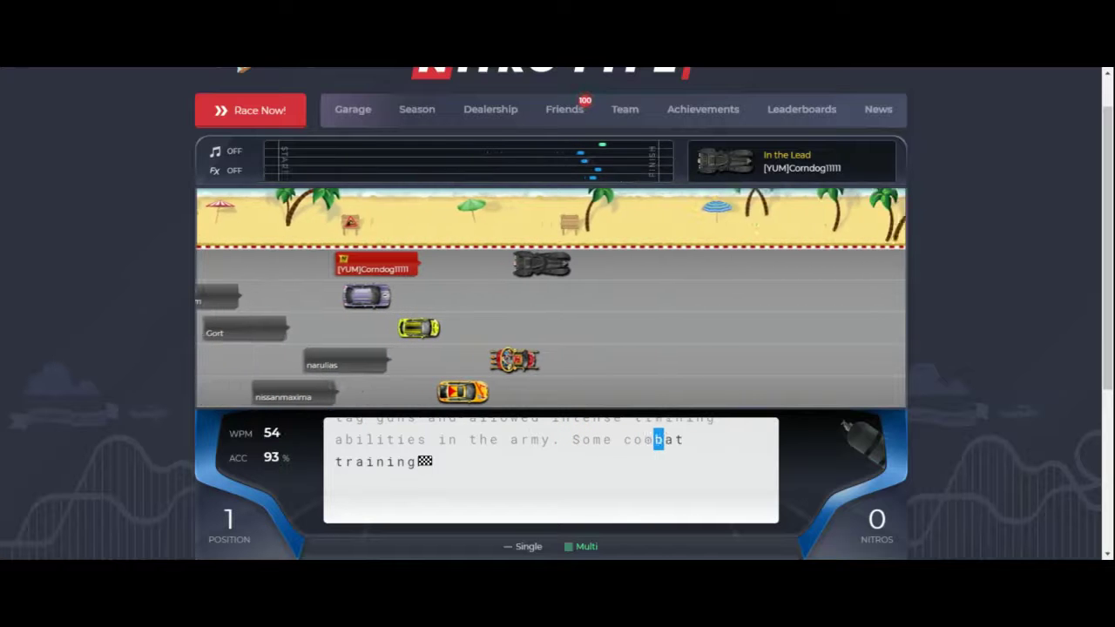
pyautogui.write('bat r')
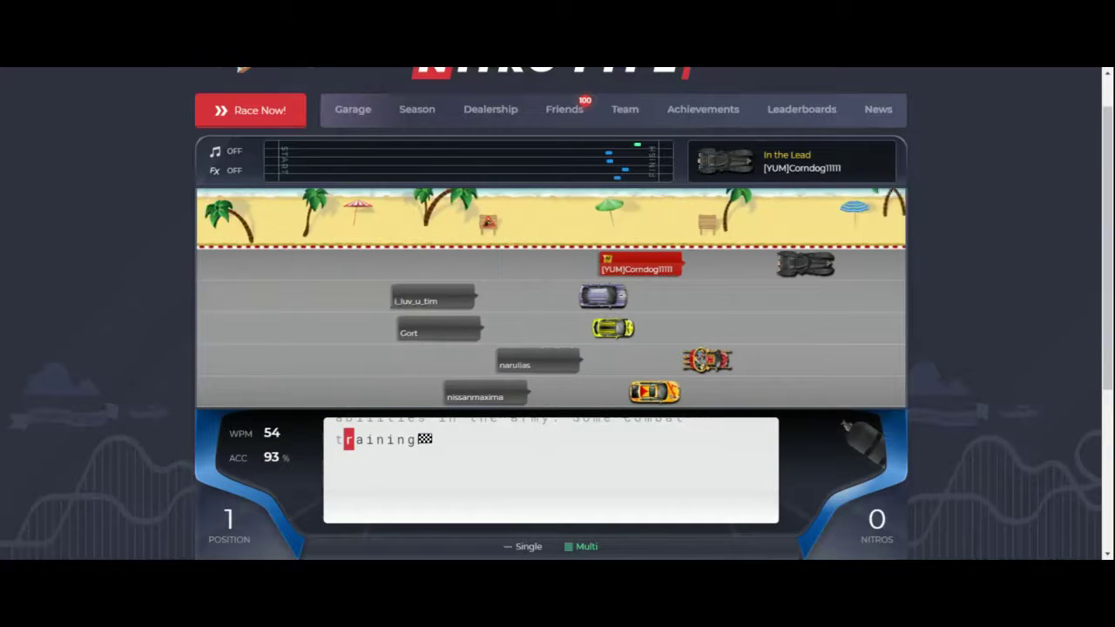
pyautogui.write('training')
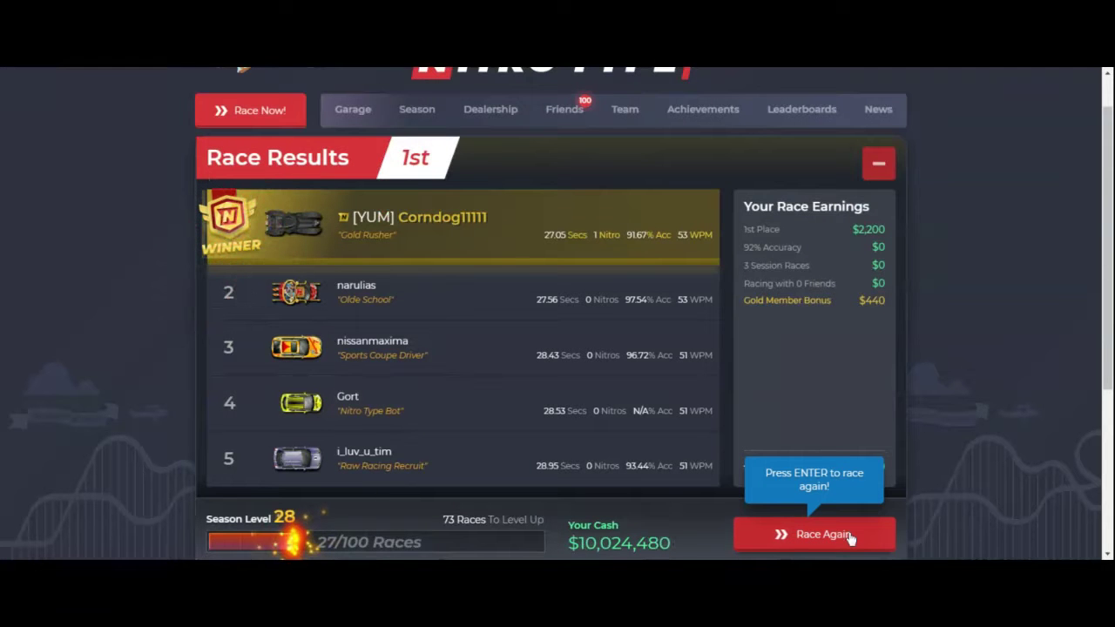
# Win the solar-flare race, invite the fifth-place racer to the team, and race again
pyautogui.click(851, 537)
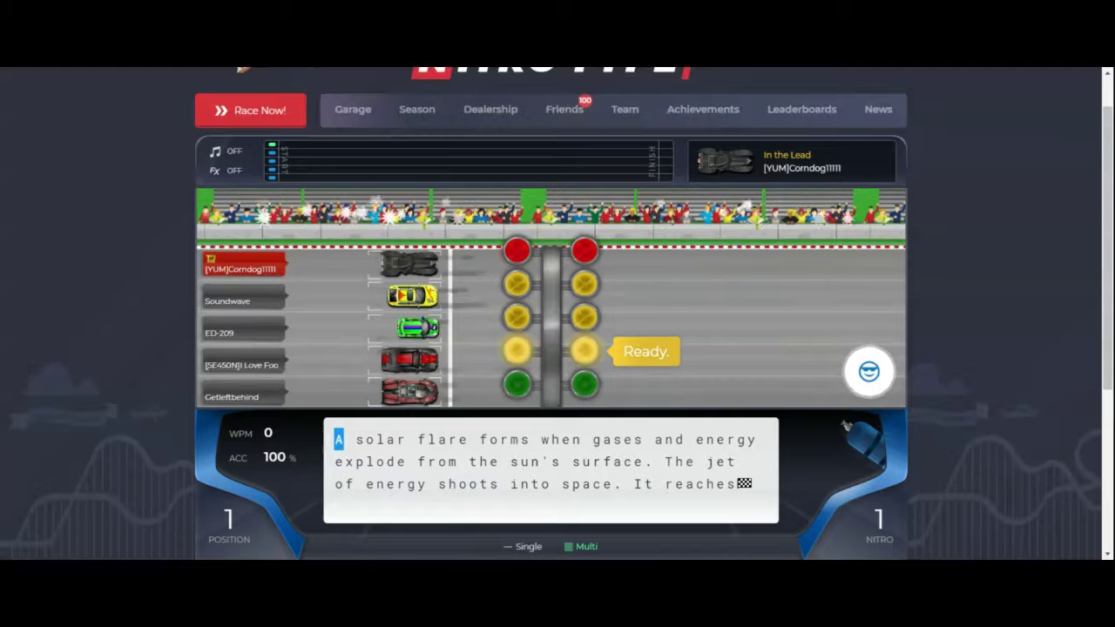
pyautogui.write('lar ')
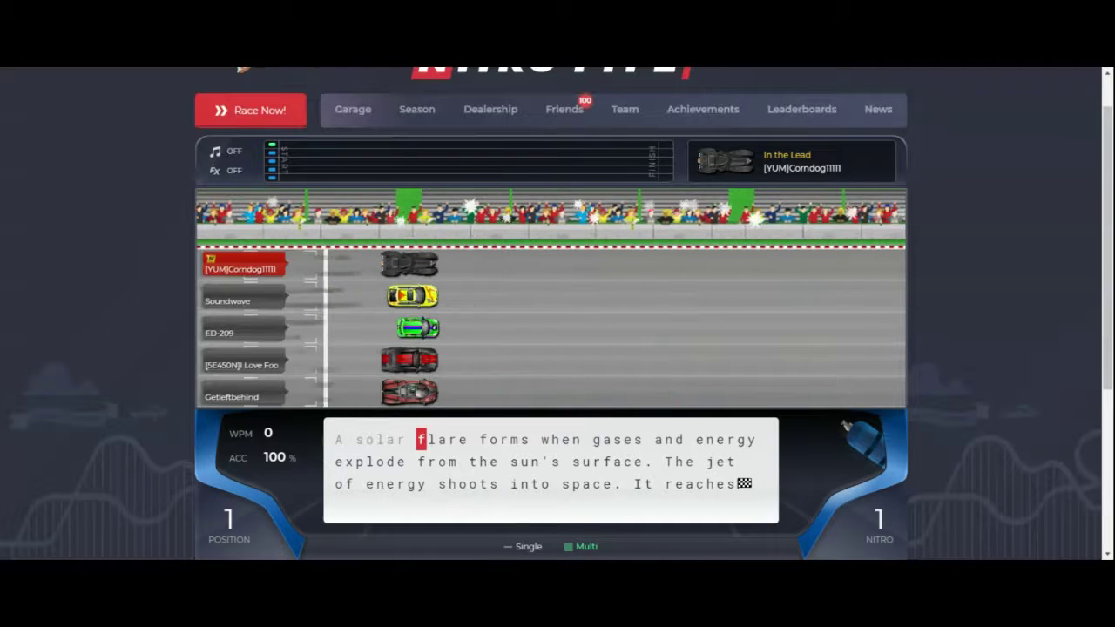
pyautogui.write('flare f')
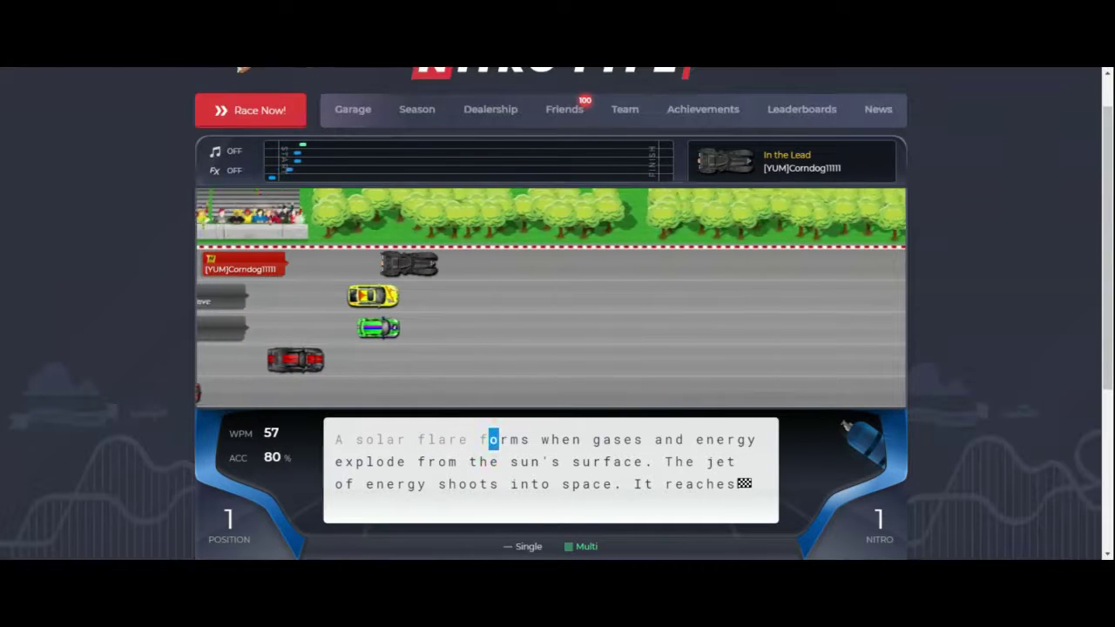
pyautogui.write('orms ')
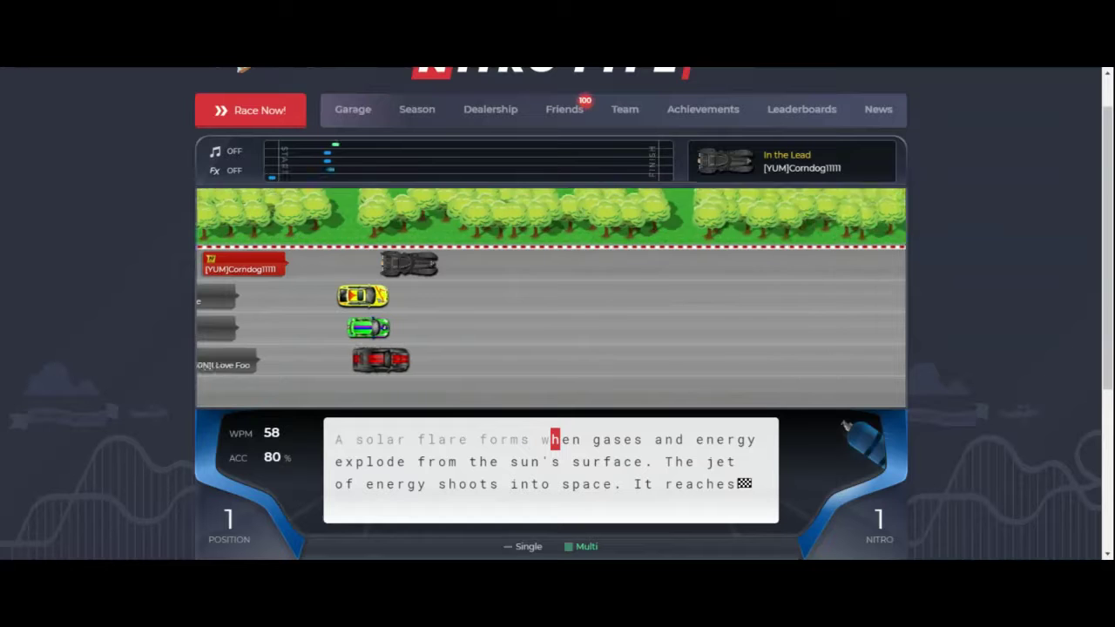
pyautogui.write('hen gases ')
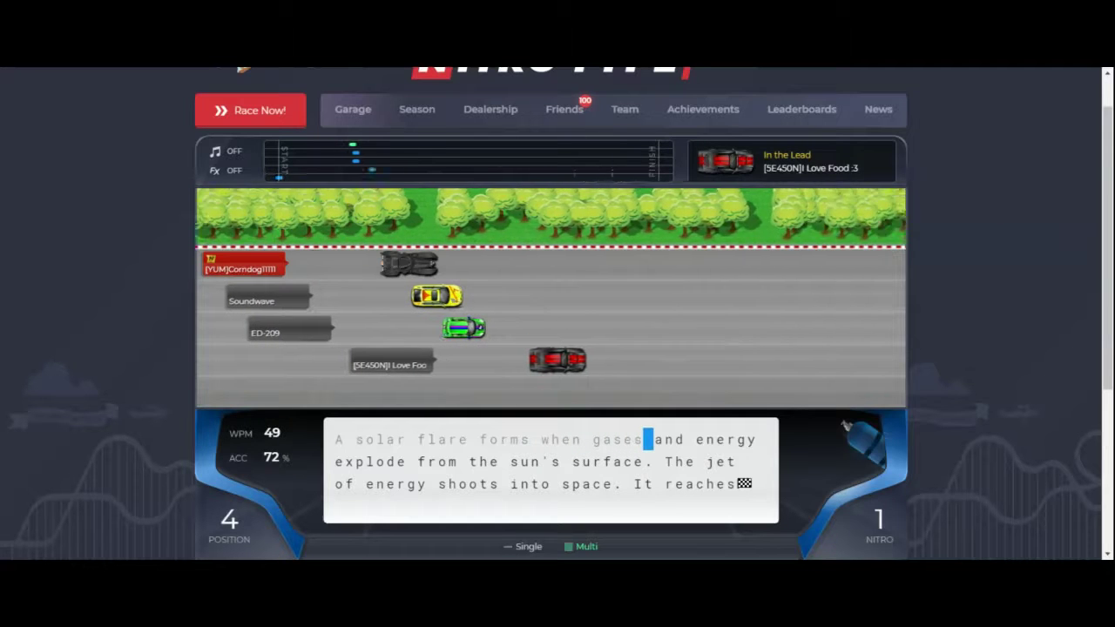
pyautogui.write('and energy exp')
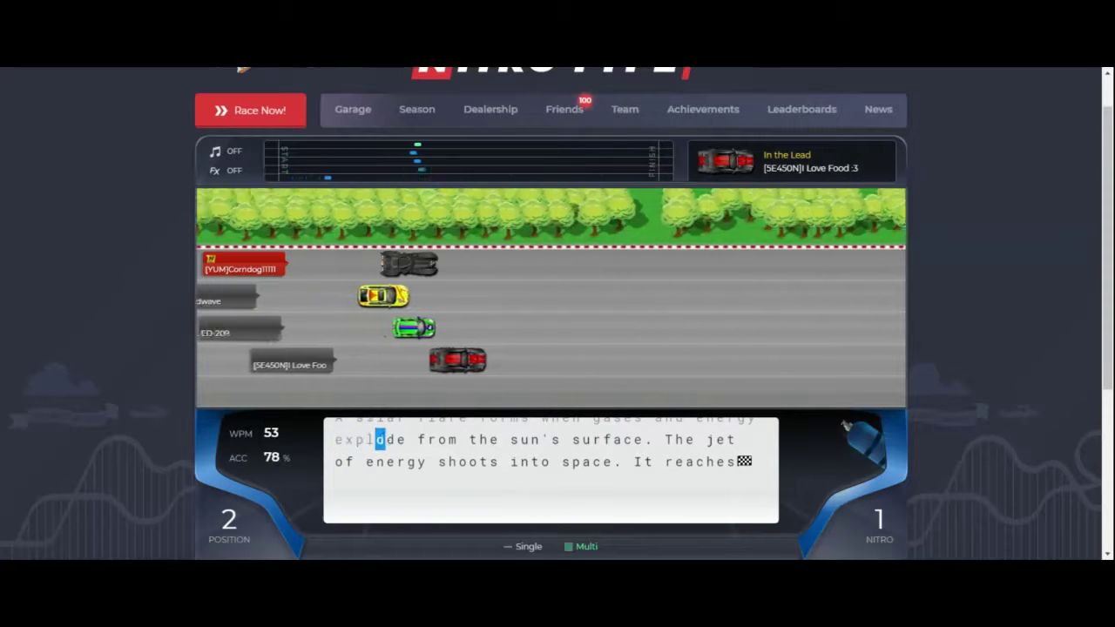
pyautogui.write('lode from t')
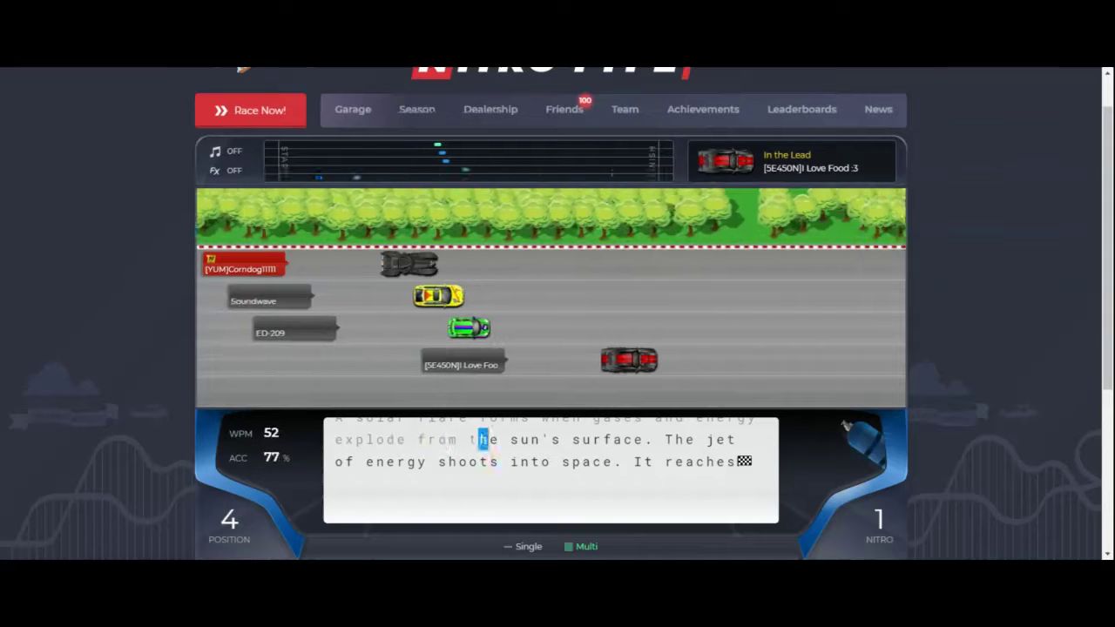
pyautogui.write("he sun's surface. ")
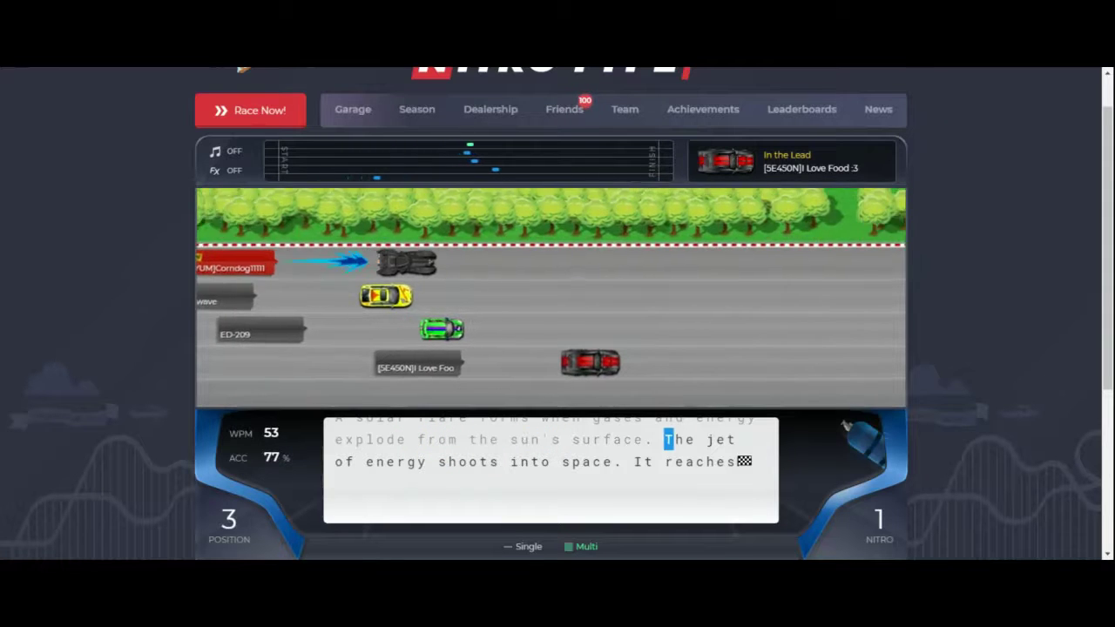
pyautogui.write('The jet of ')
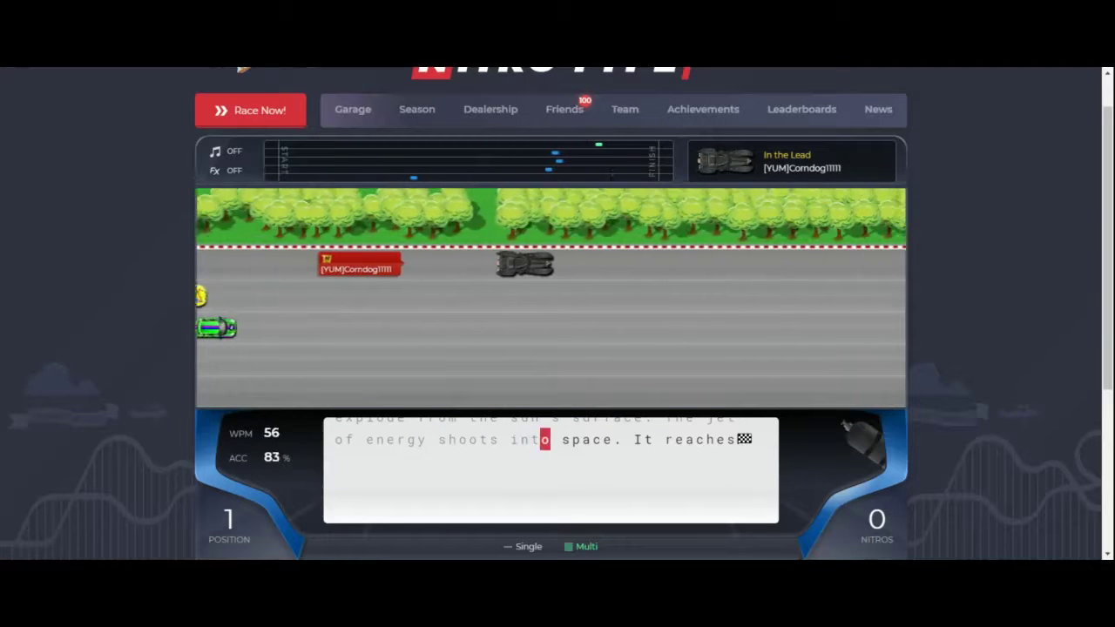
pyautogui.write('o space. ')
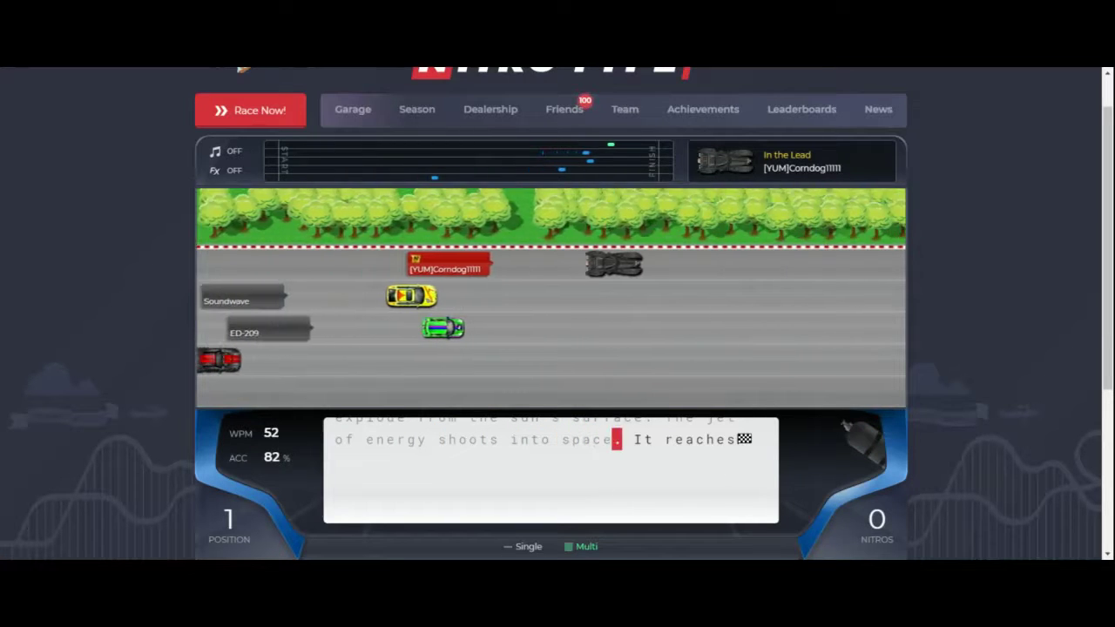
pyautogui.write('It re')
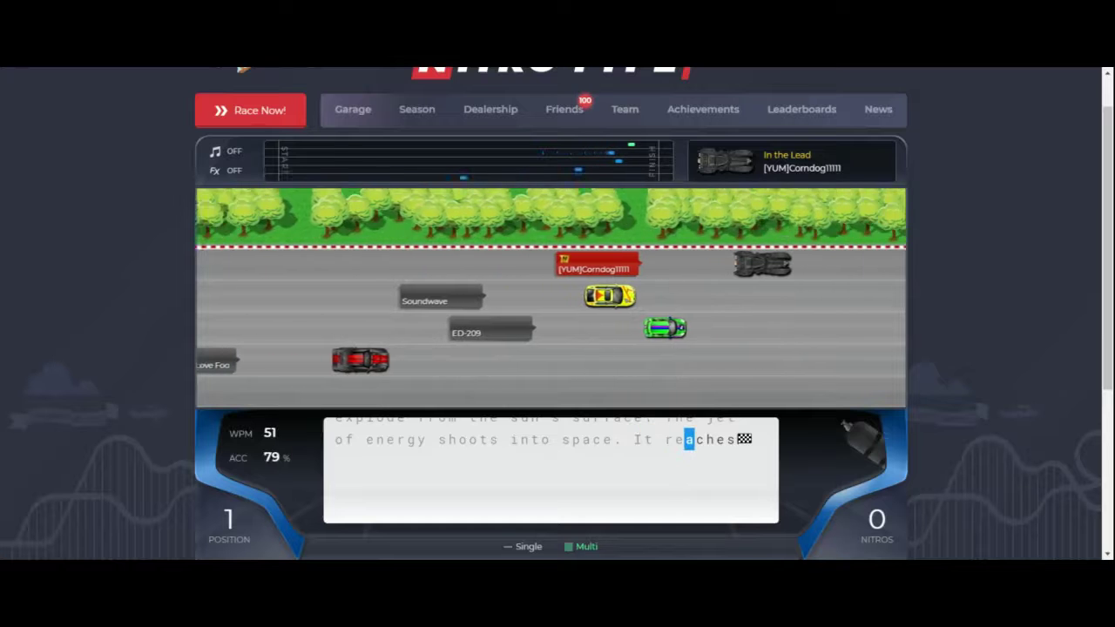
pyautogui.write('aches')
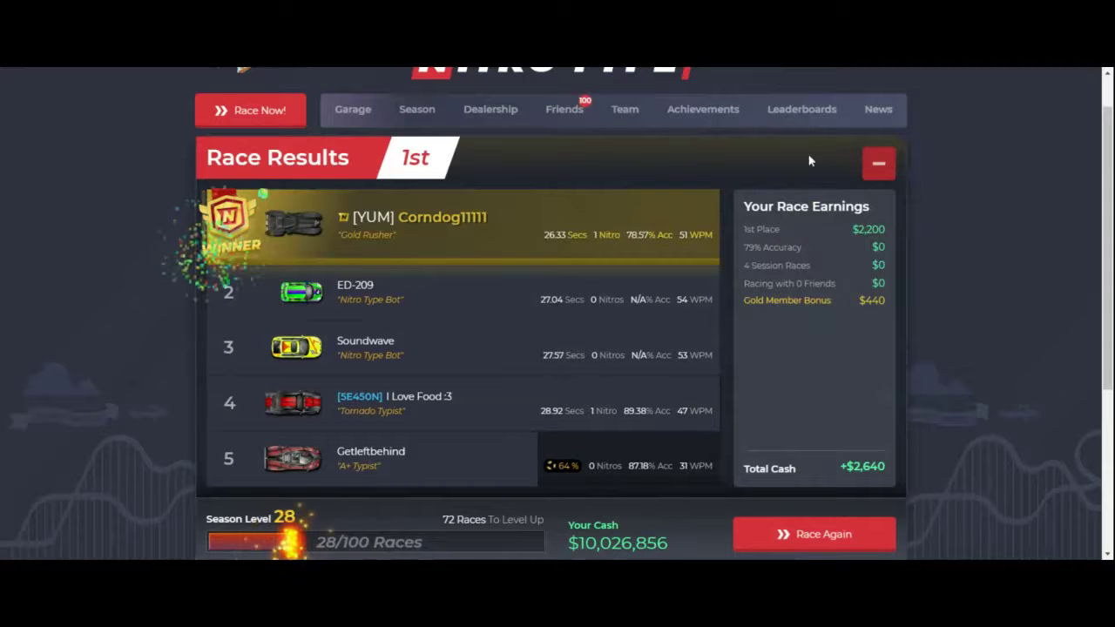
pyautogui.moveTo(370, 457)
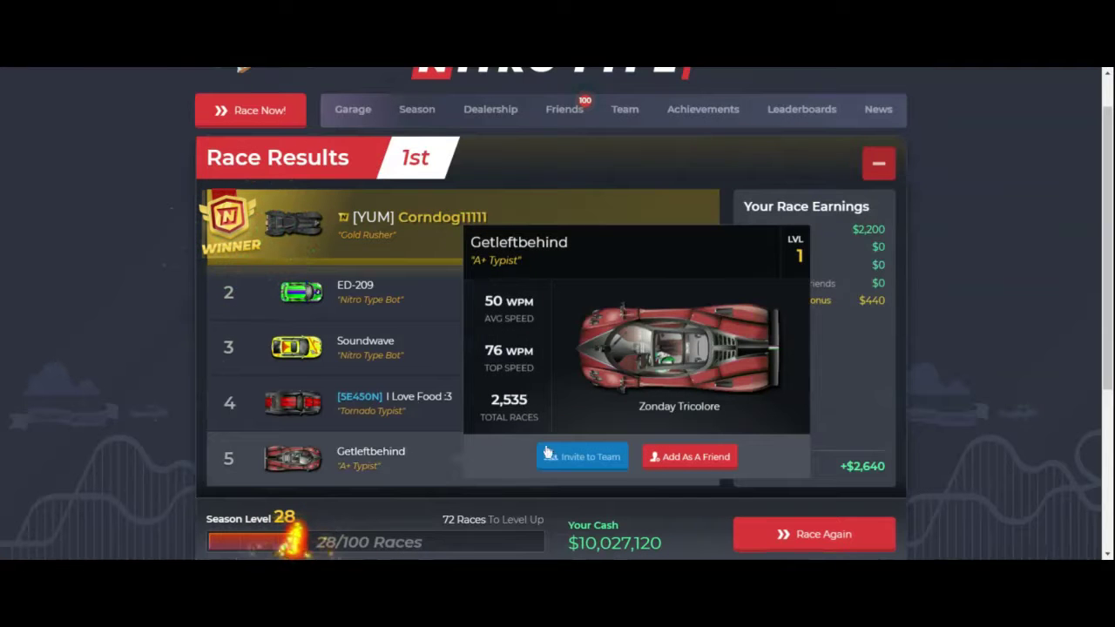
pyautogui.click(582, 456)
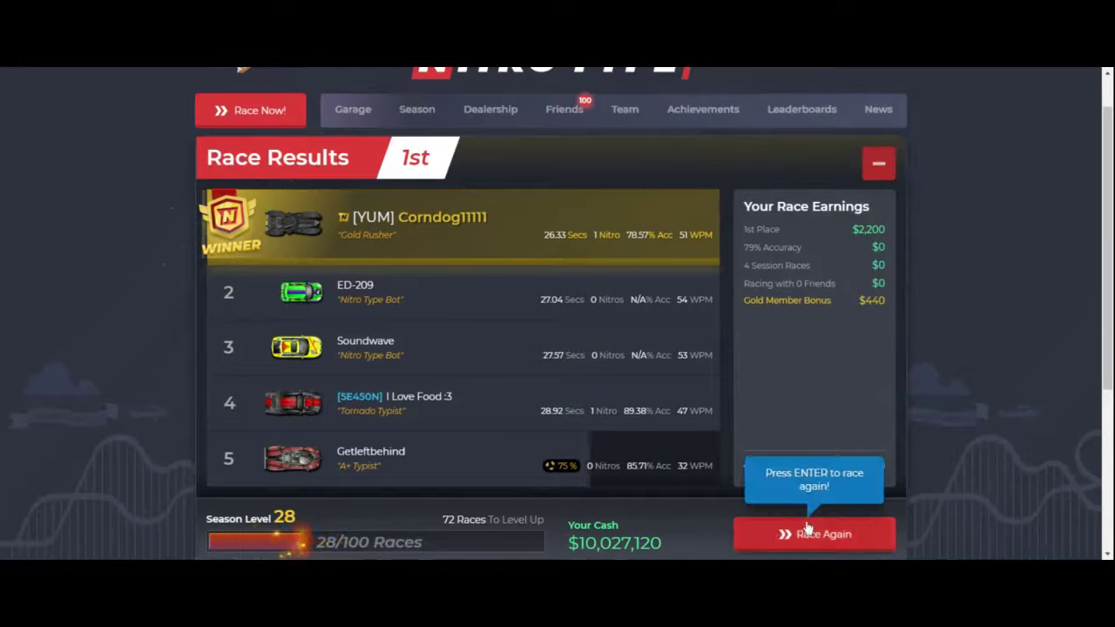
pyautogui.click(804, 530)
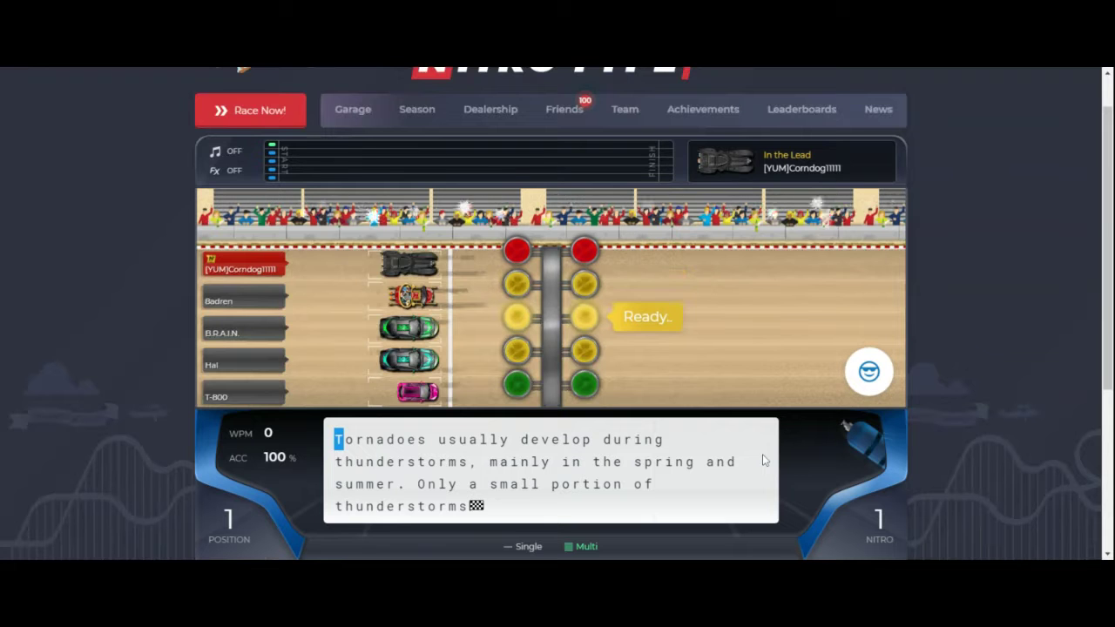
pyautogui.write('Torna')
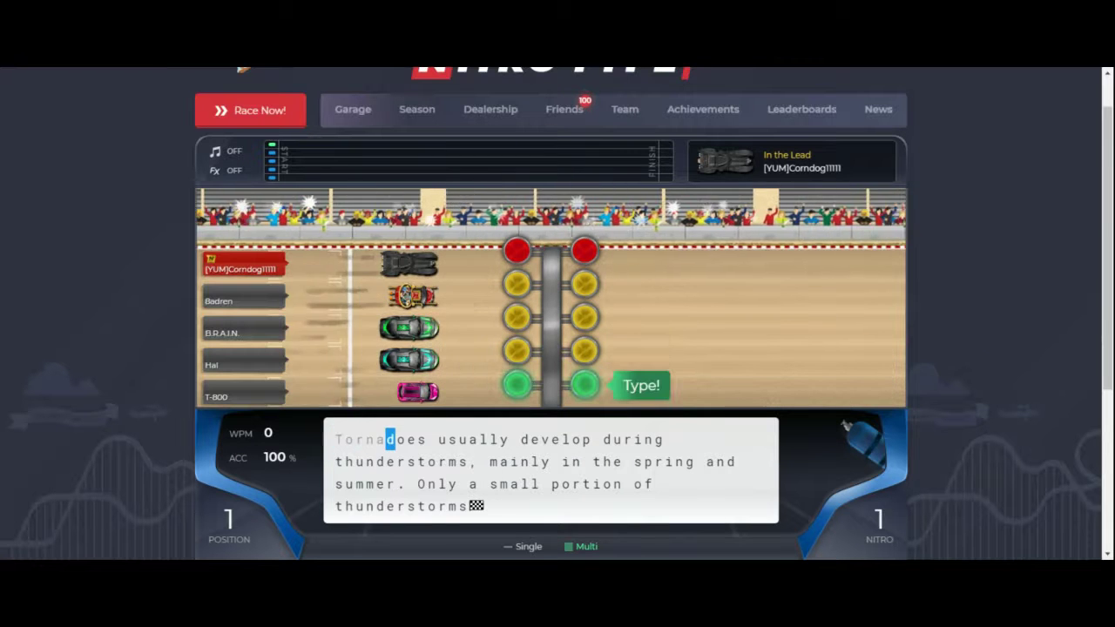
pyautogui.write('does usually d')
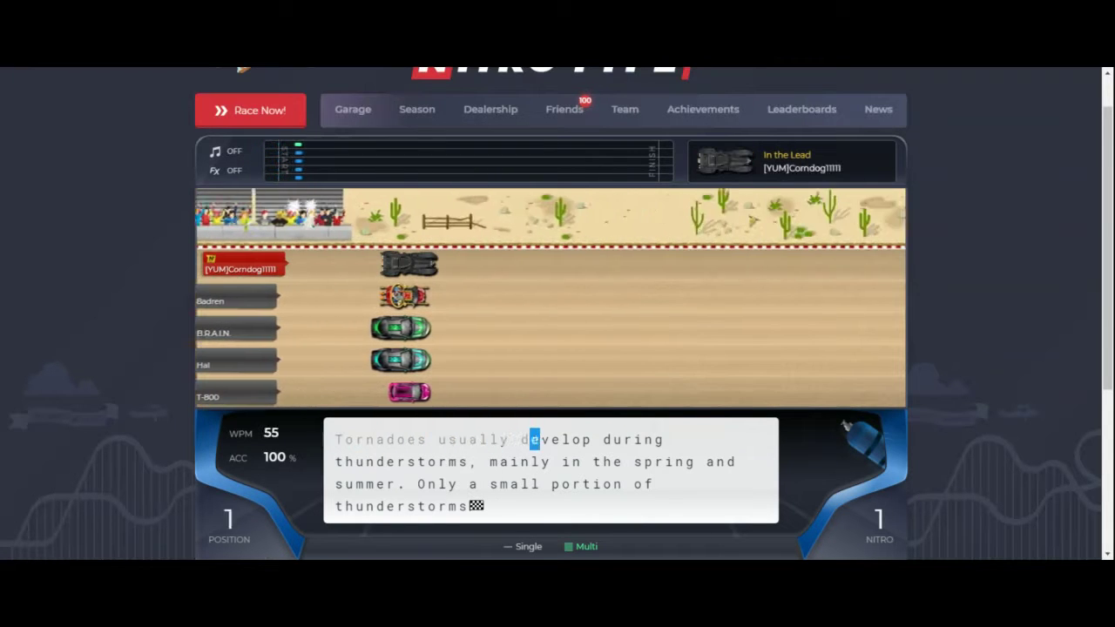
pyautogui.write('evelop ')
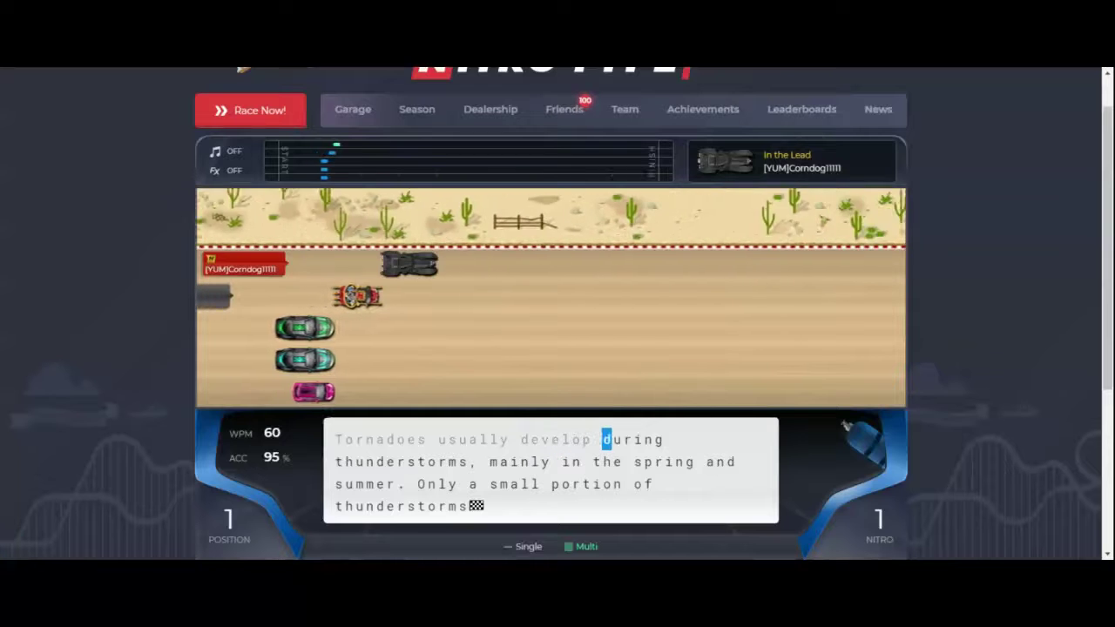
pyautogui.write('during thunderstorms, ')
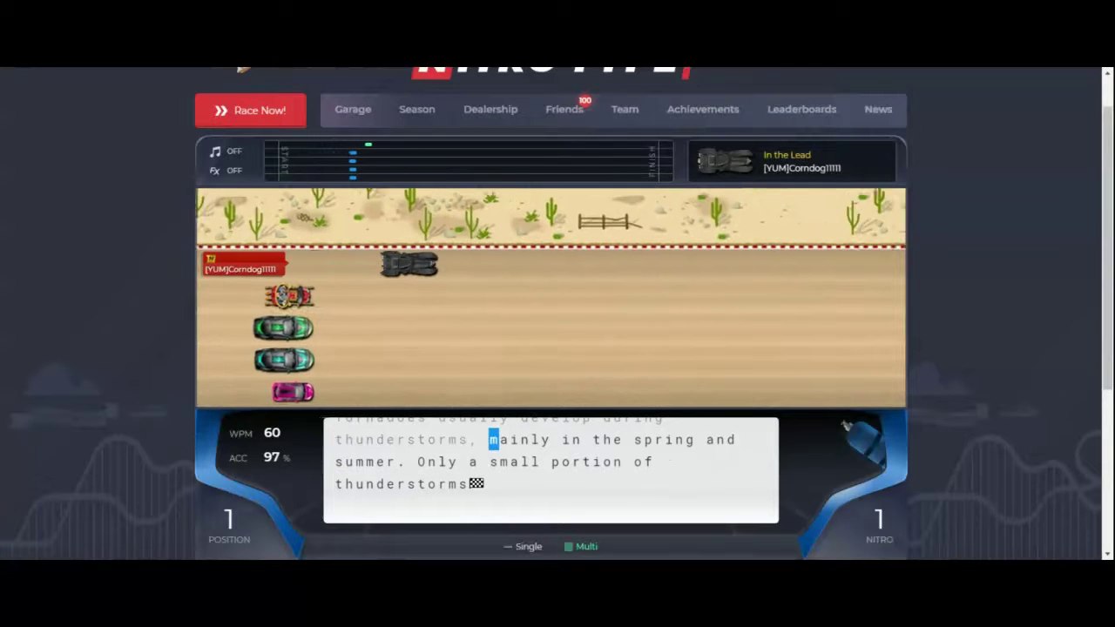
pyautogui.write('mainly in th')
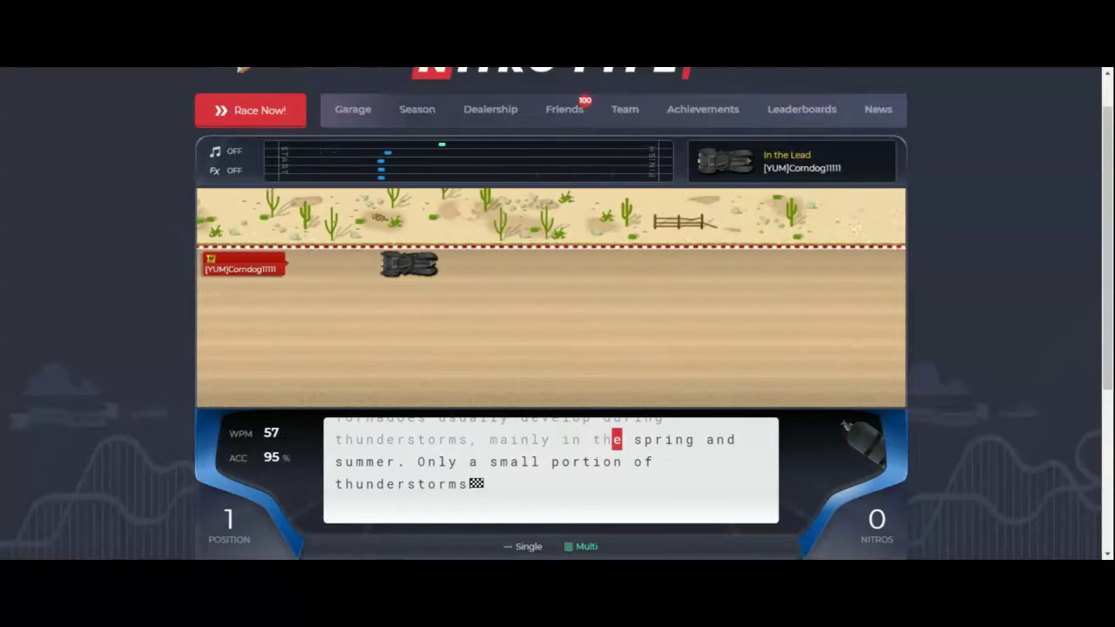
pyautogui.write('spring and')
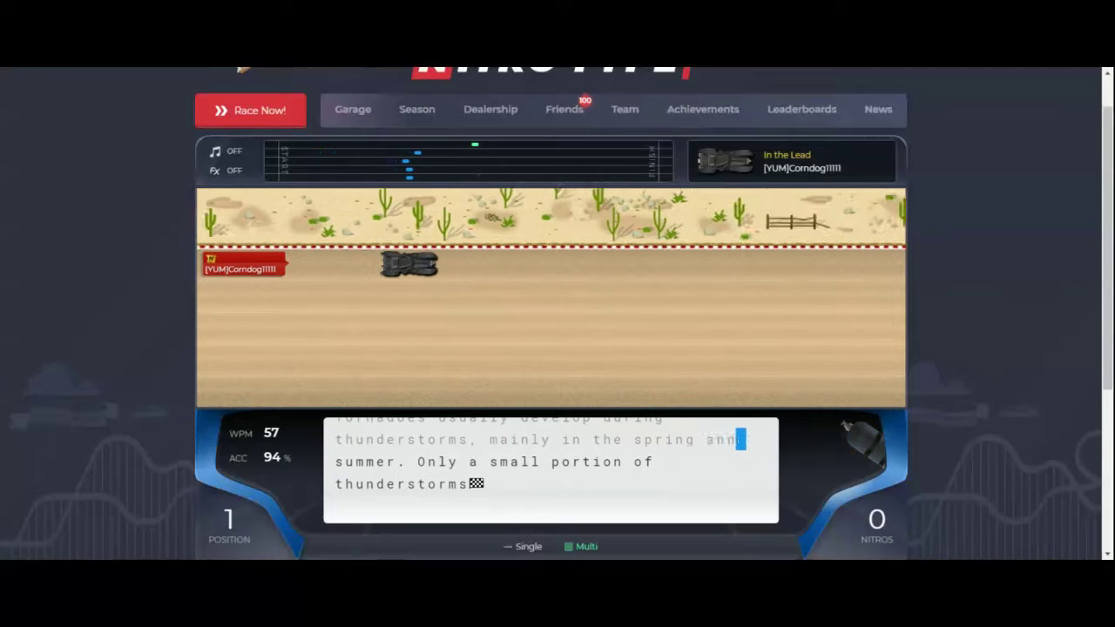
pyautogui.write(' sum')
pyautogui.write('. Only ')
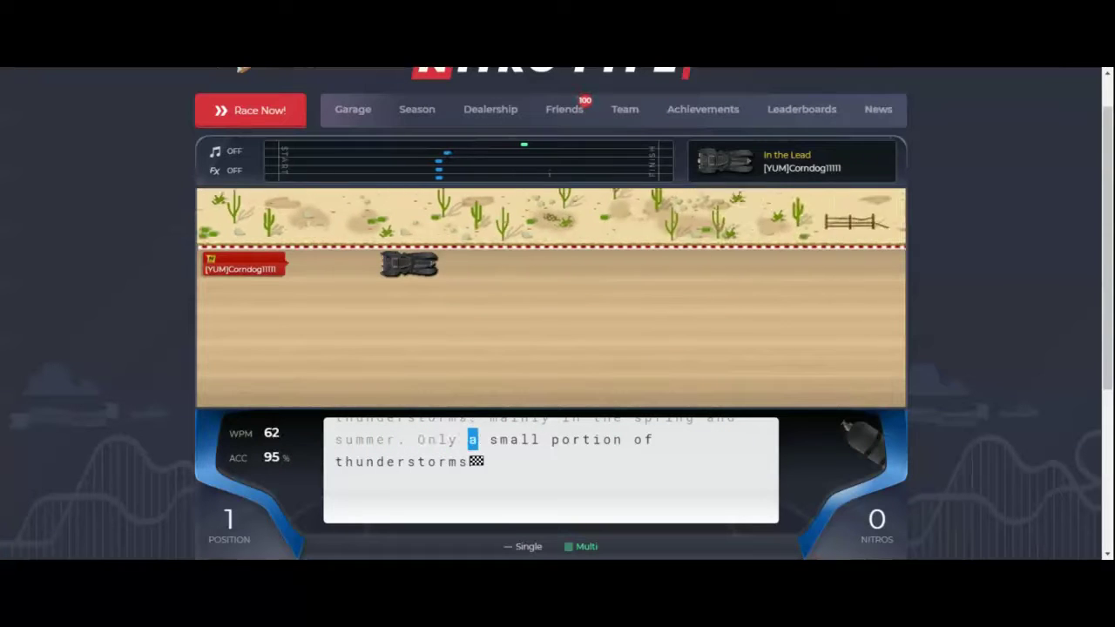
pyautogui.write('a small p')
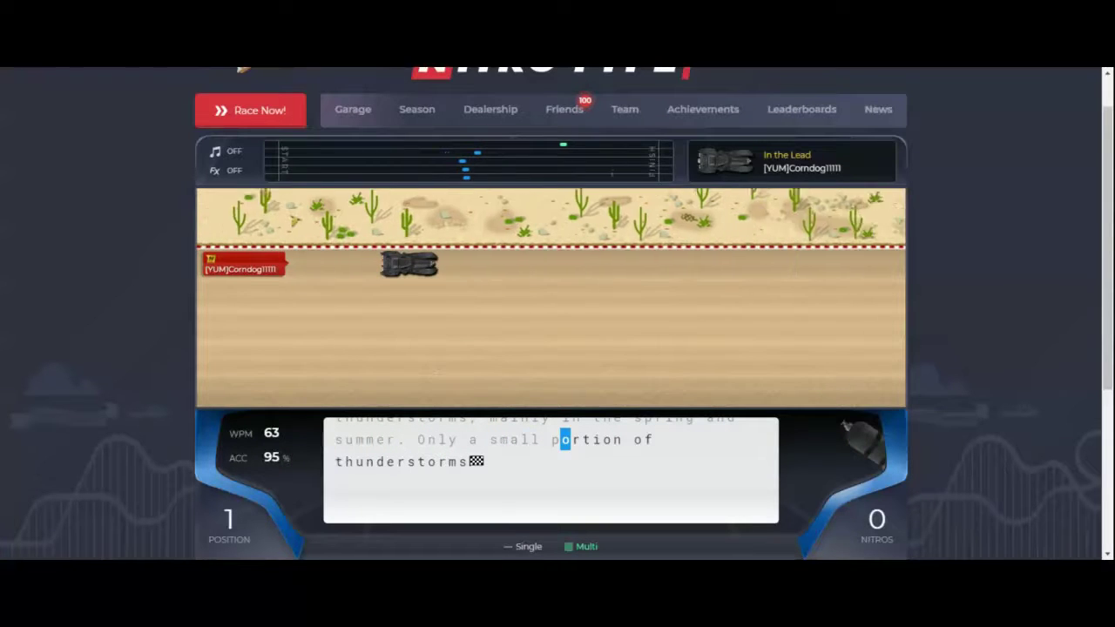
pyautogui.write('ortion of ')
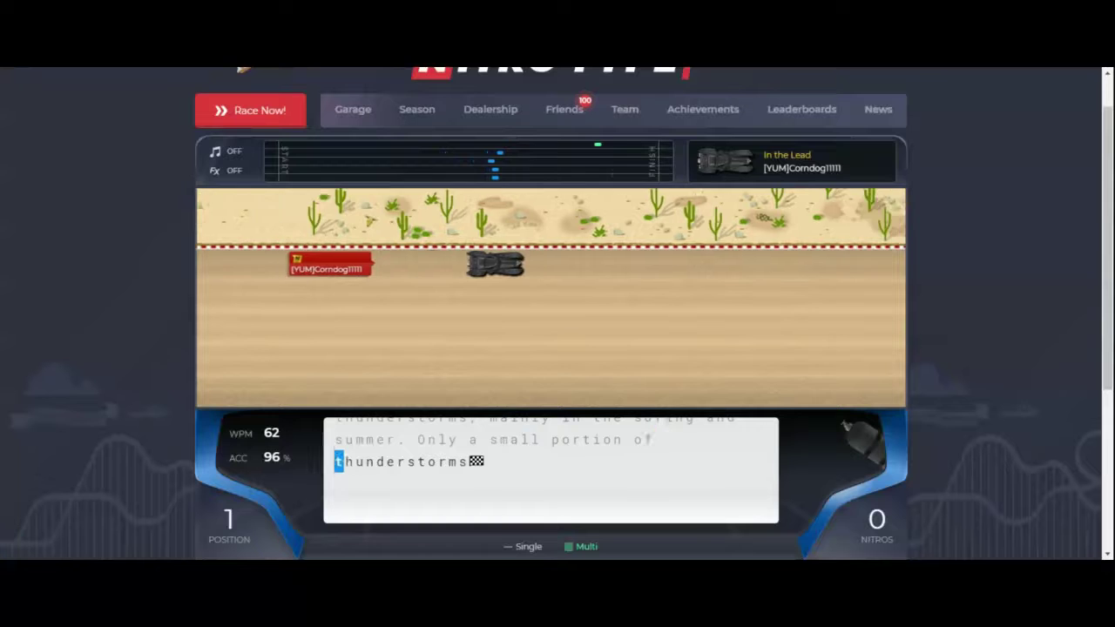
pyautogui.write('thunder')
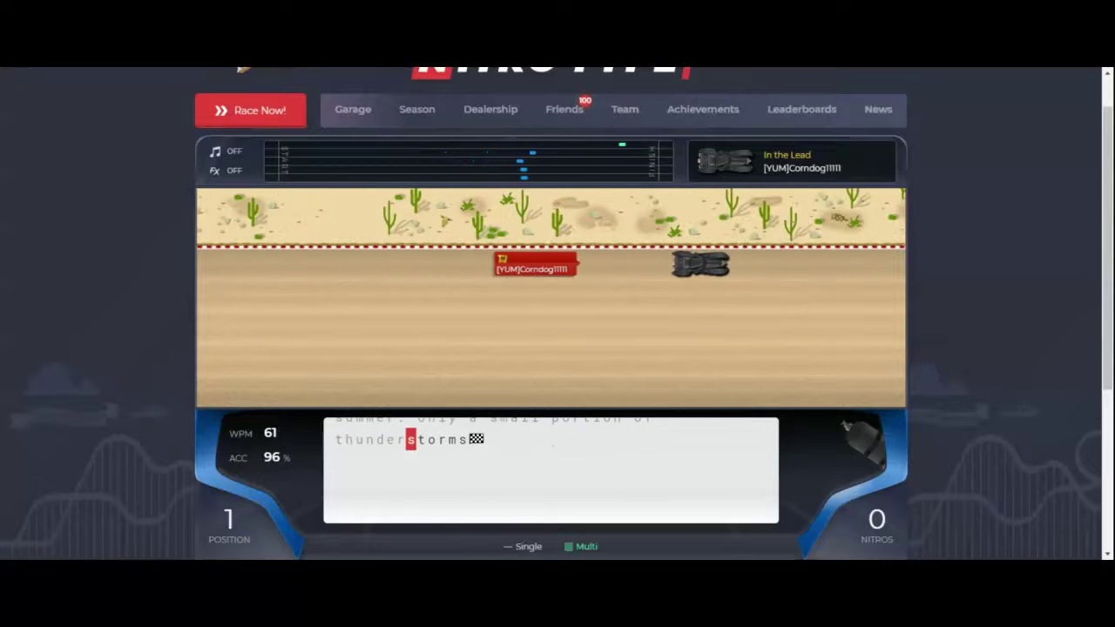
pyautogui.write('storms')
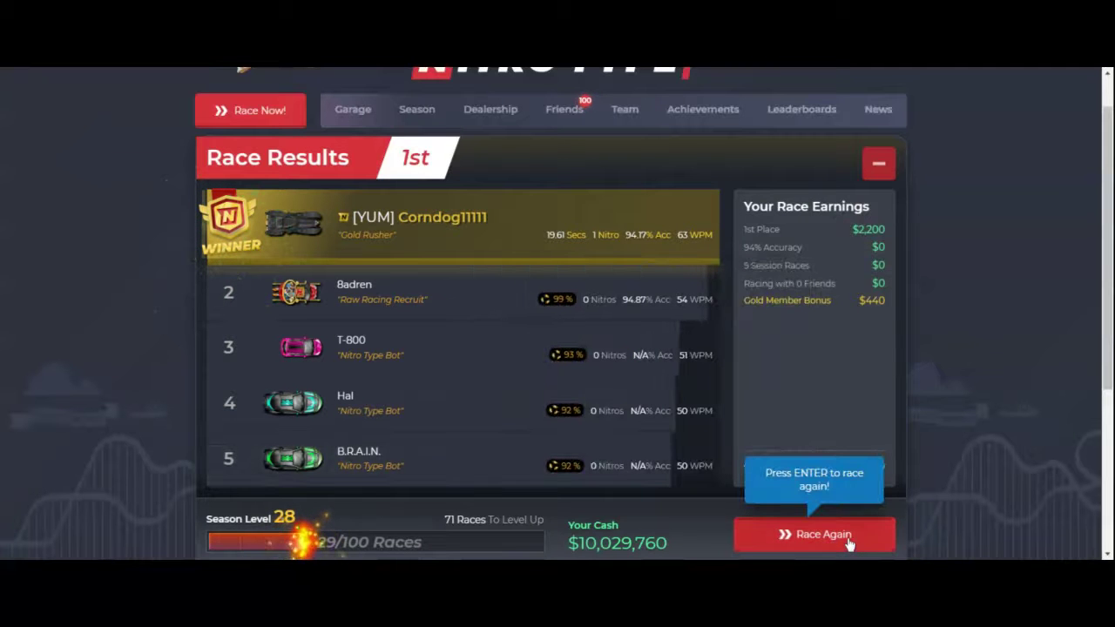
# Win the ray-passage race in 1st at 59 WPM, bringing cash to $10,032,400
pyautogui.click(850, 541)
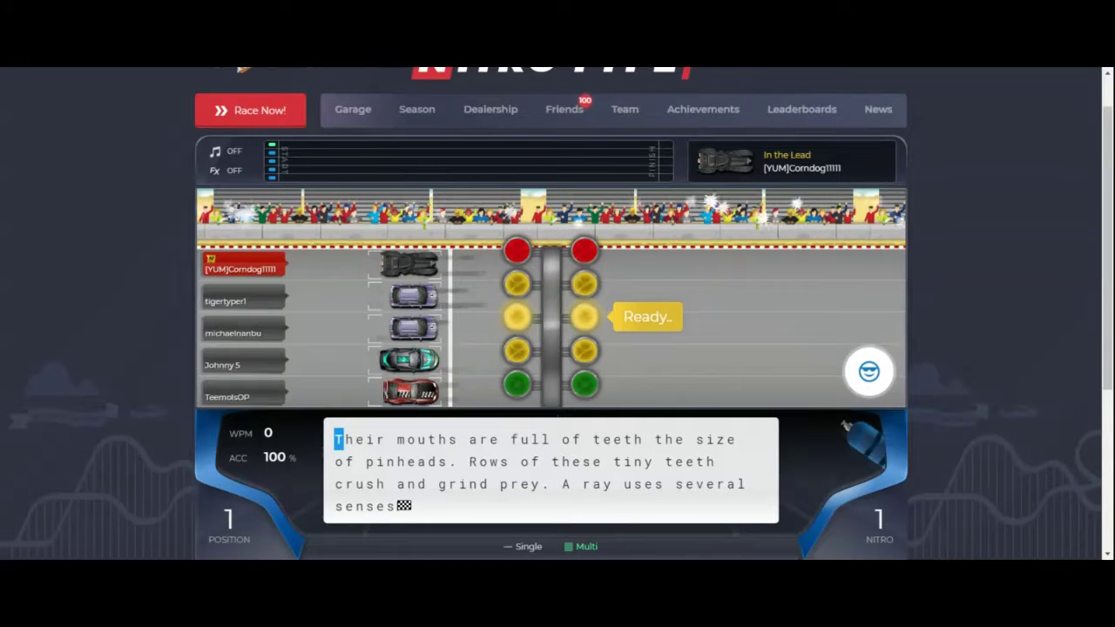
pyautogui.write('T')
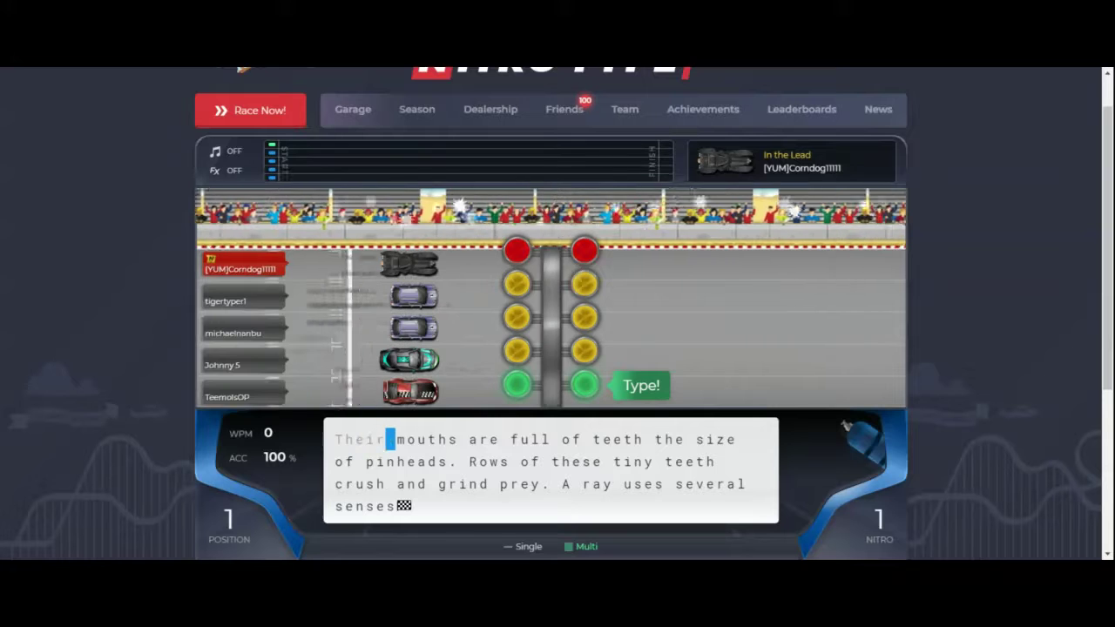
pyautogui.write('mouths ')
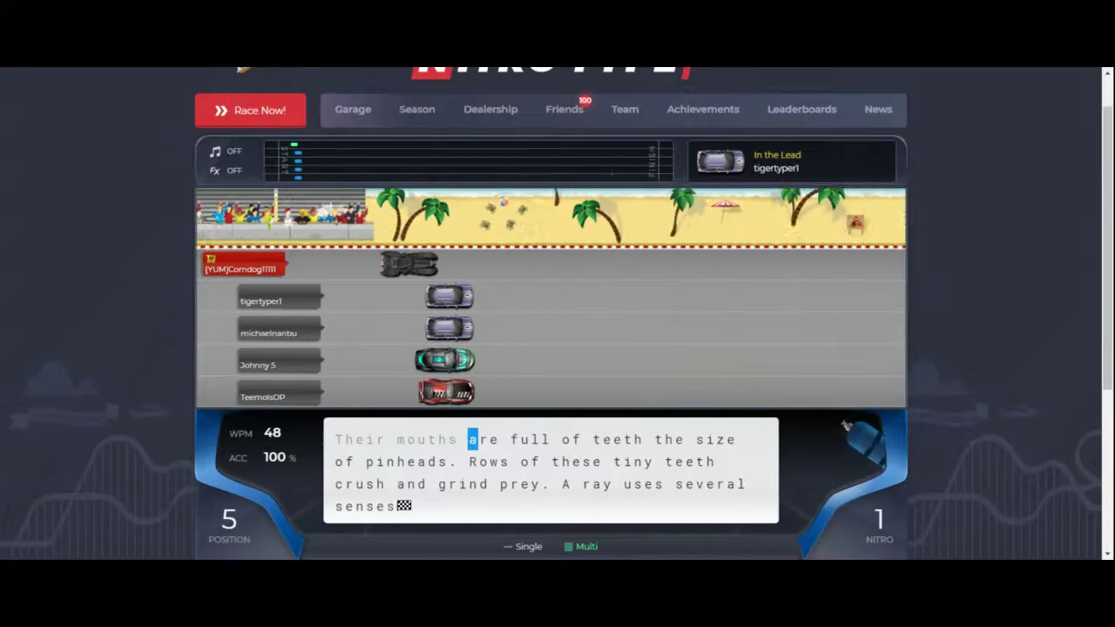
pyautogui.write('are full ')
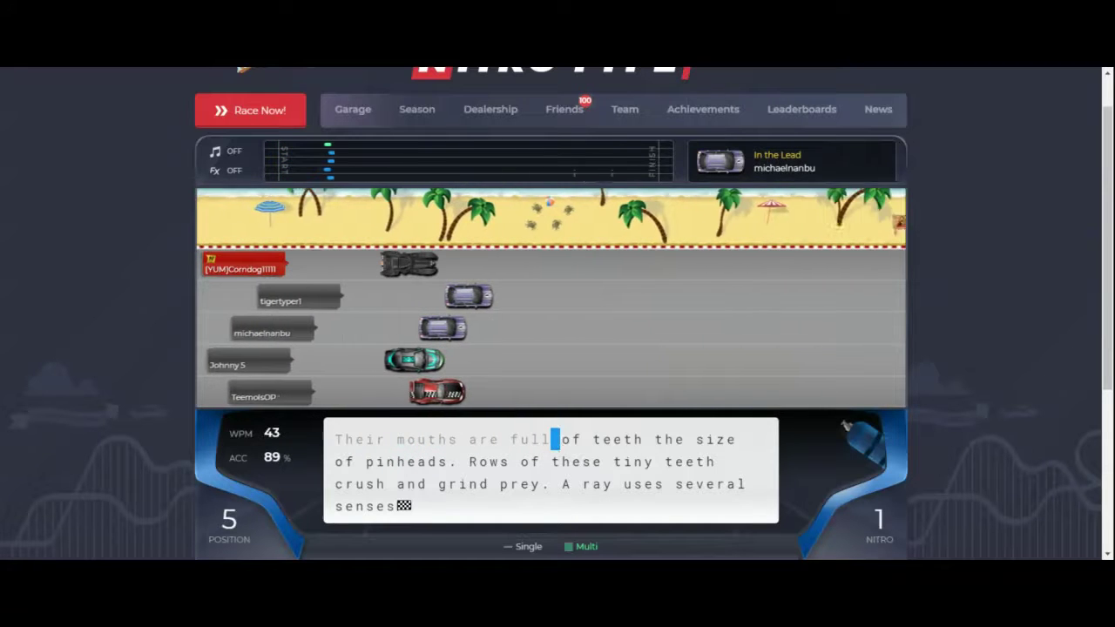
pyautogui.write('of tee')
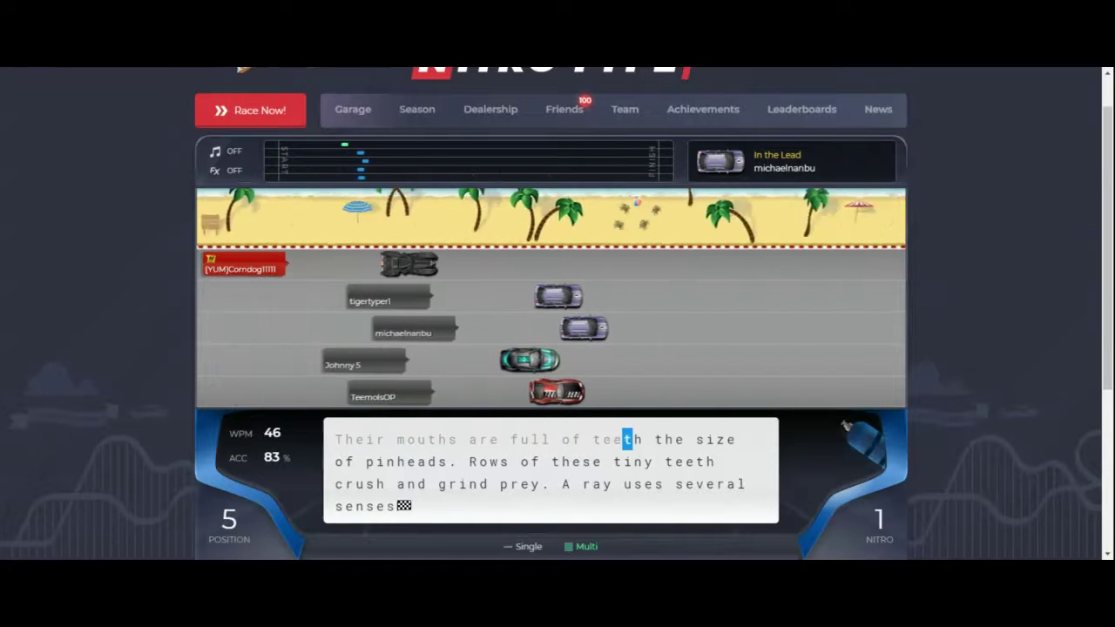
pyautogui.write('th')
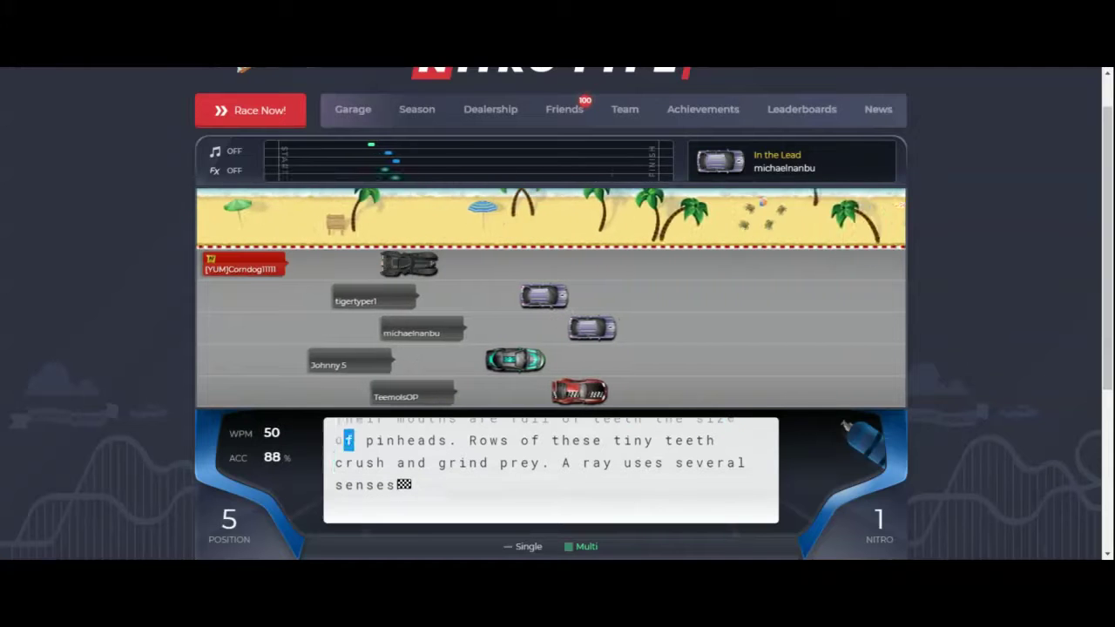
pyautogui.write(' the size of pinheads. Rows of ')
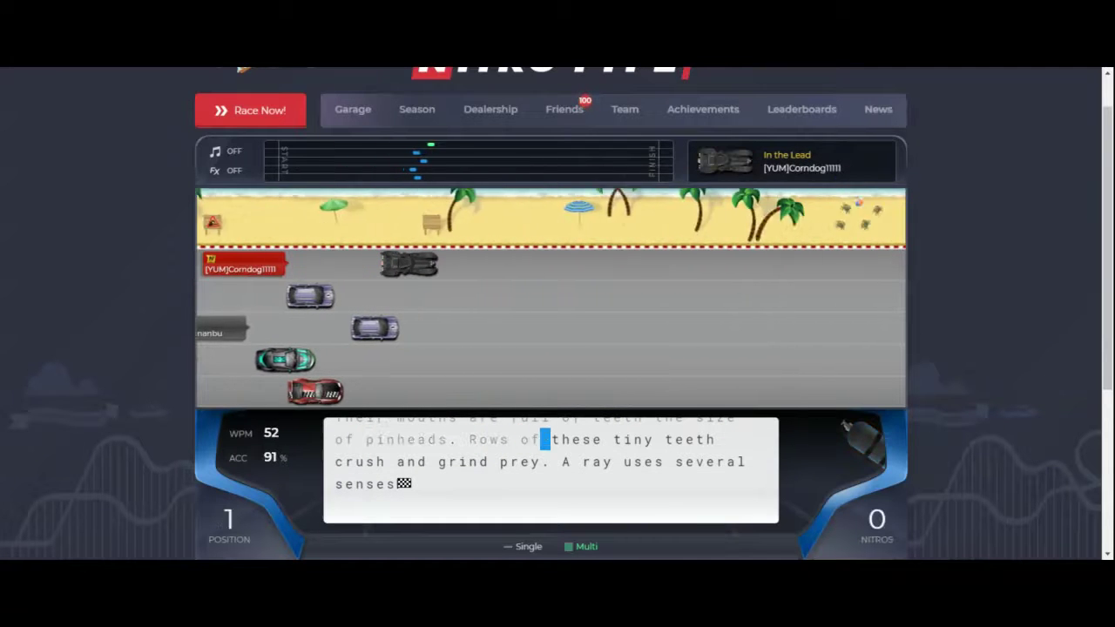
pyautogui.write('thes')
pyautogui.write('iny teeth ')
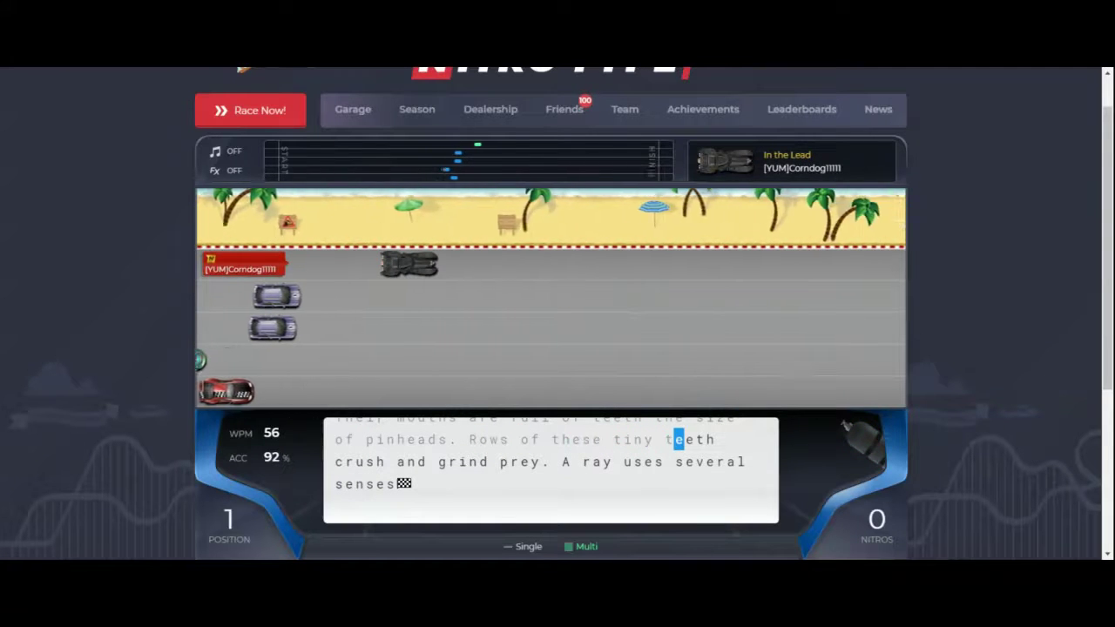
pyautogui.write('cr')
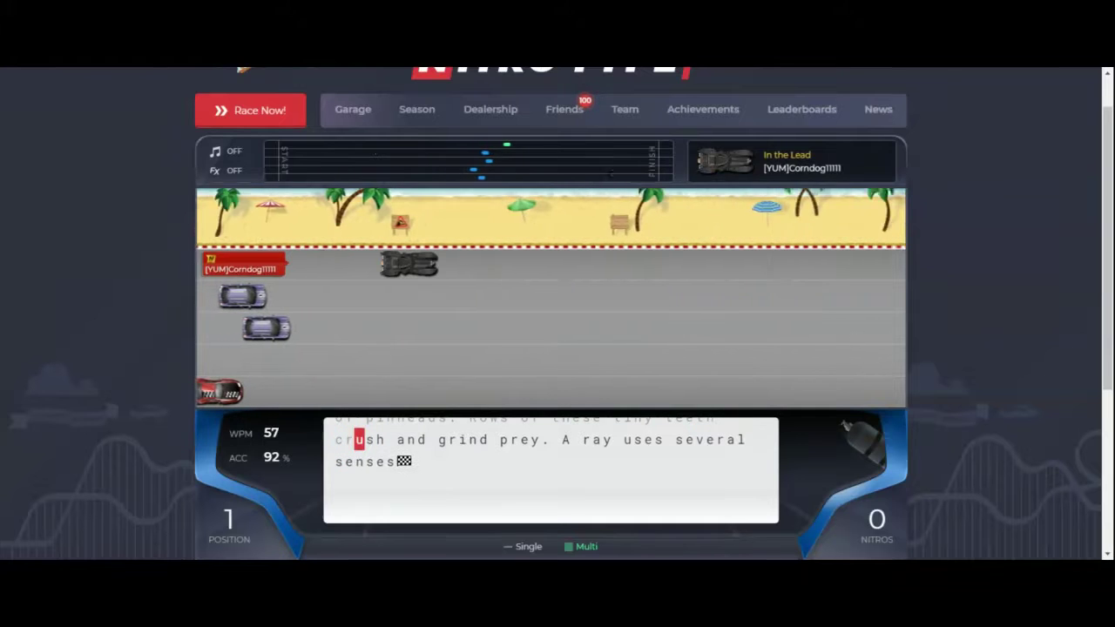
pyautogui.write('sh and grin')
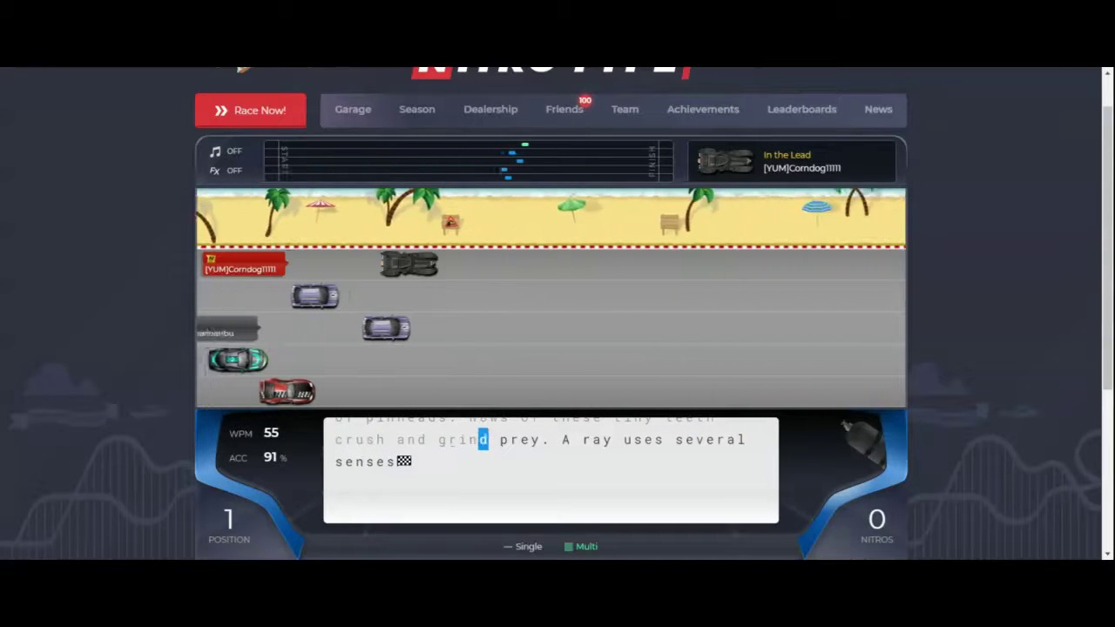
pyautogui.write('d prey. A ')
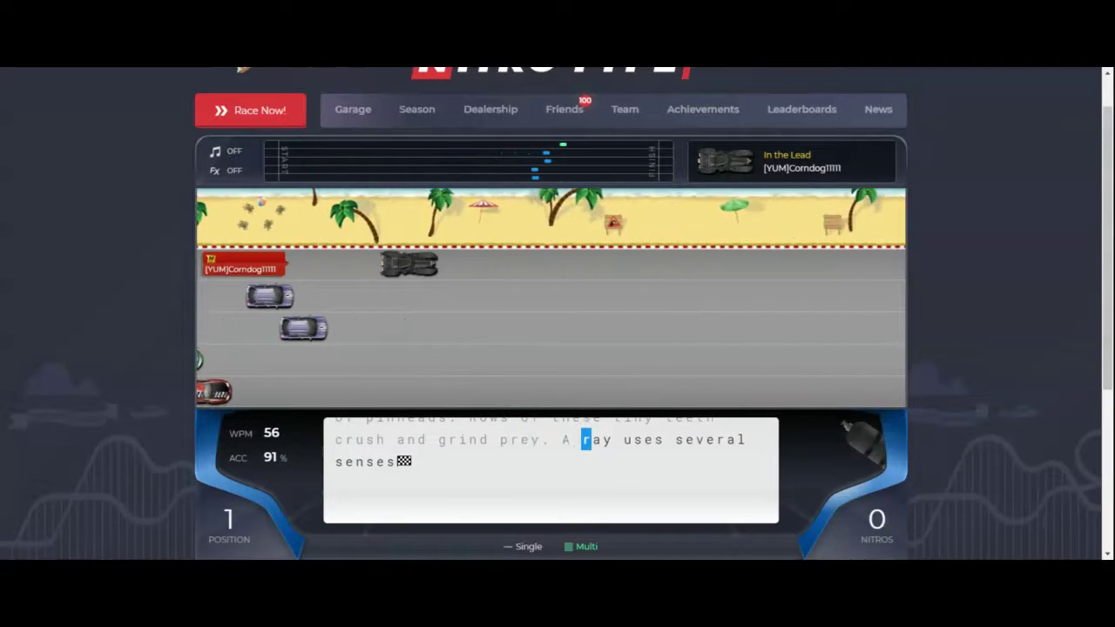
pyautogui.write('ray uses severa')
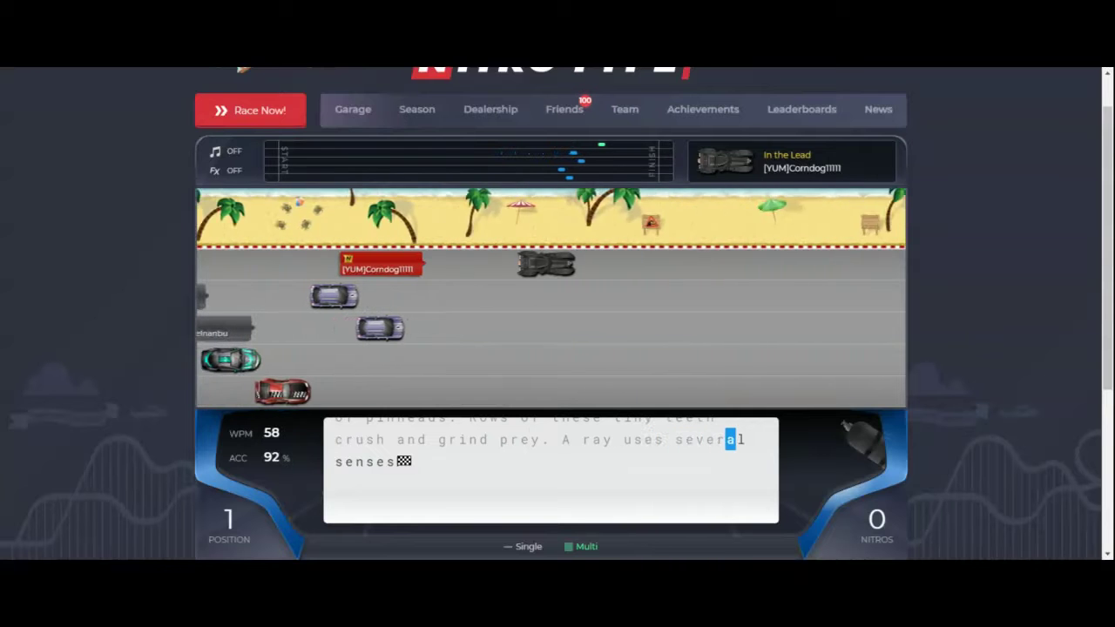
pyautogui.write('l senses')
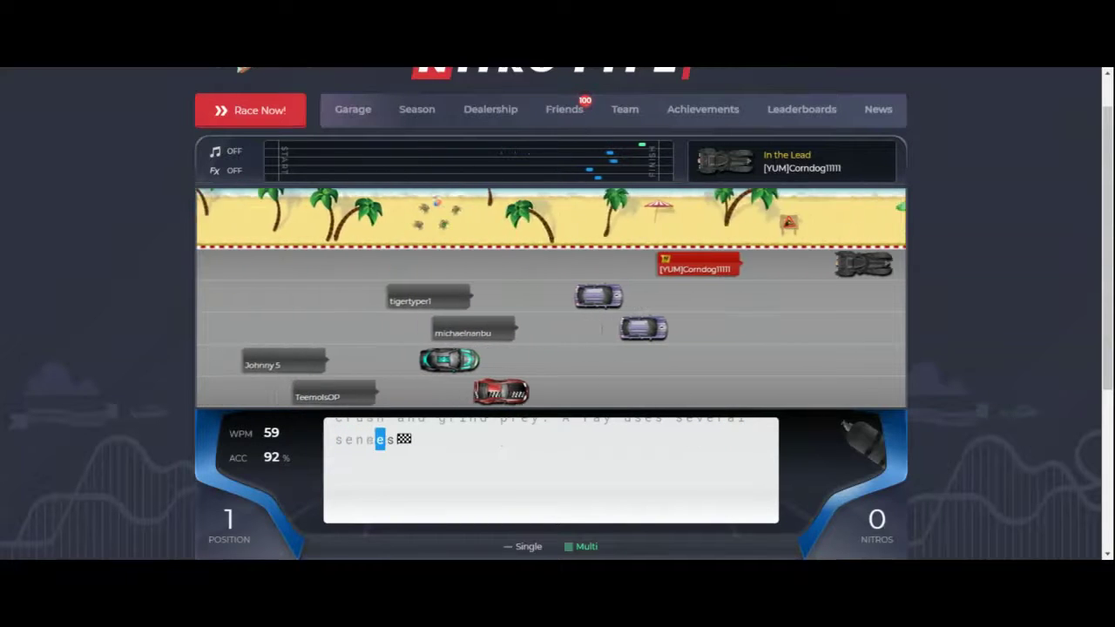
pyautogui.write('.')
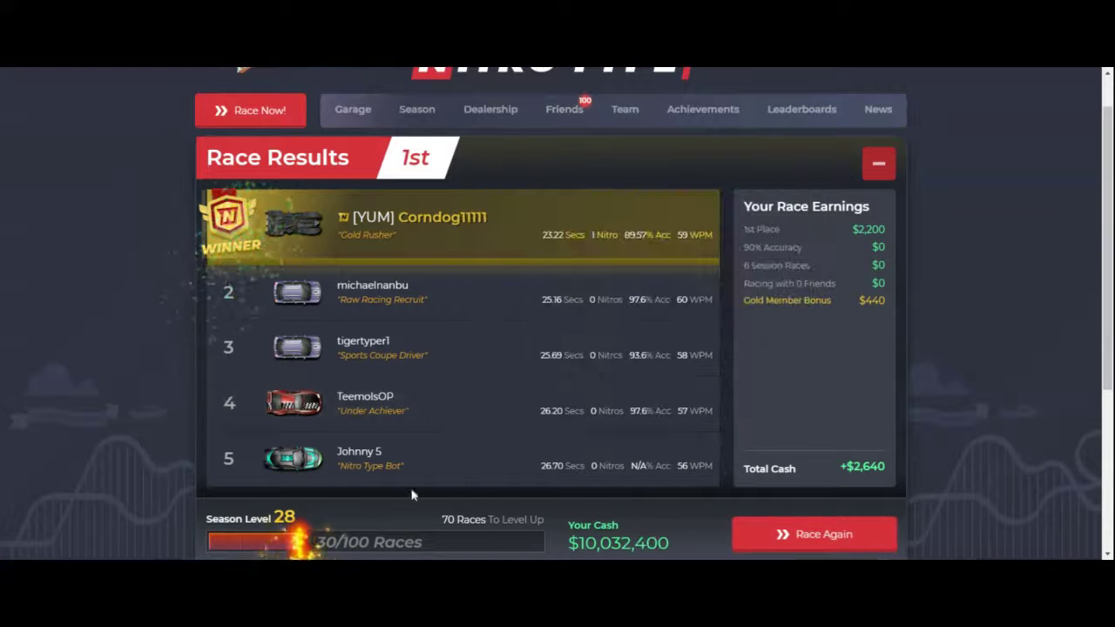
pyautogui.click(815, 535)
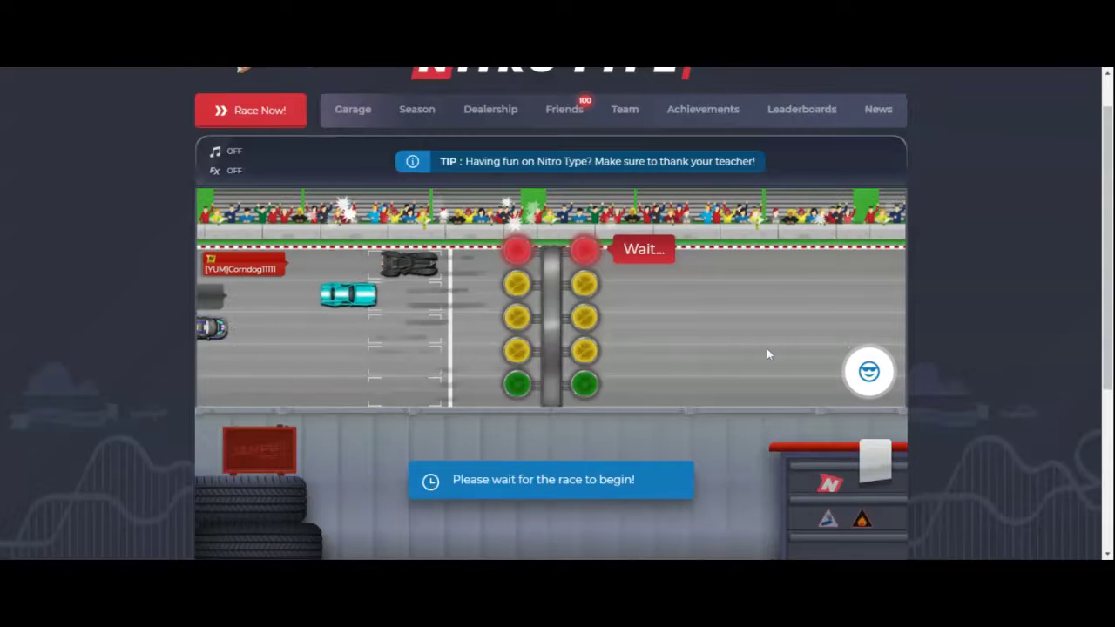
pyautogui.scroll(1, 766, 348)
pyautogui.scroll(-2, 681, 379)
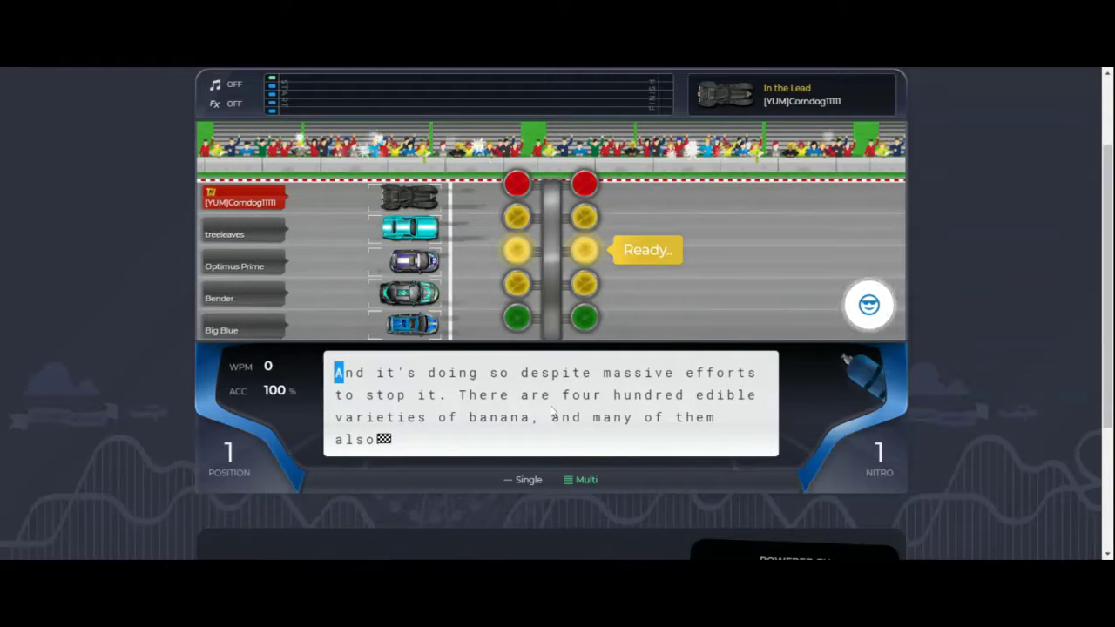
pyautogui.write('And')
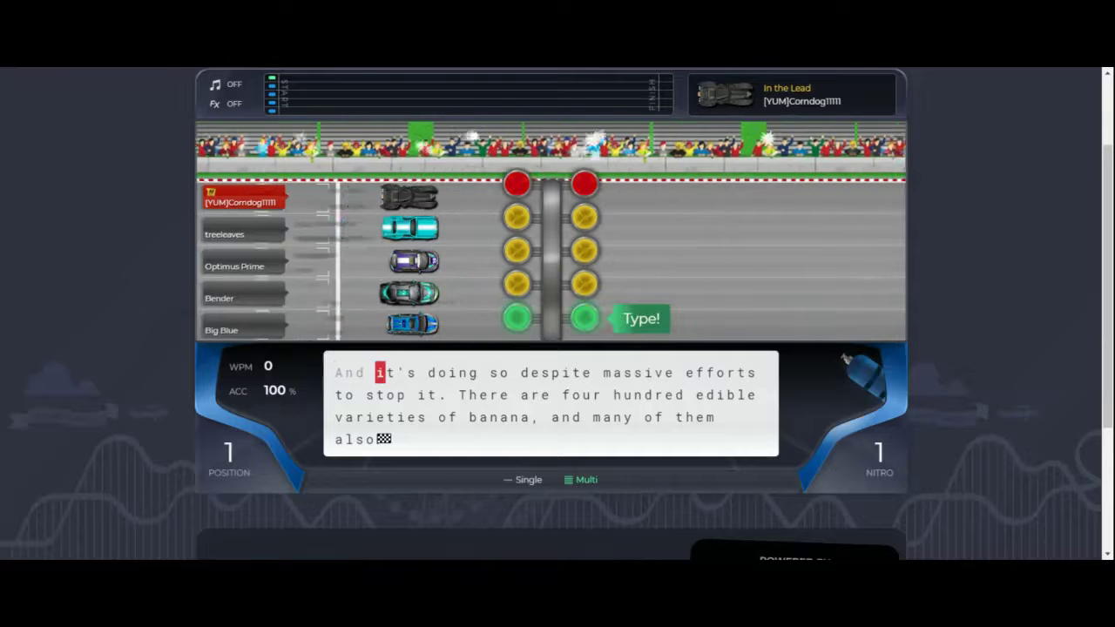
pyautogui.write("it's do")
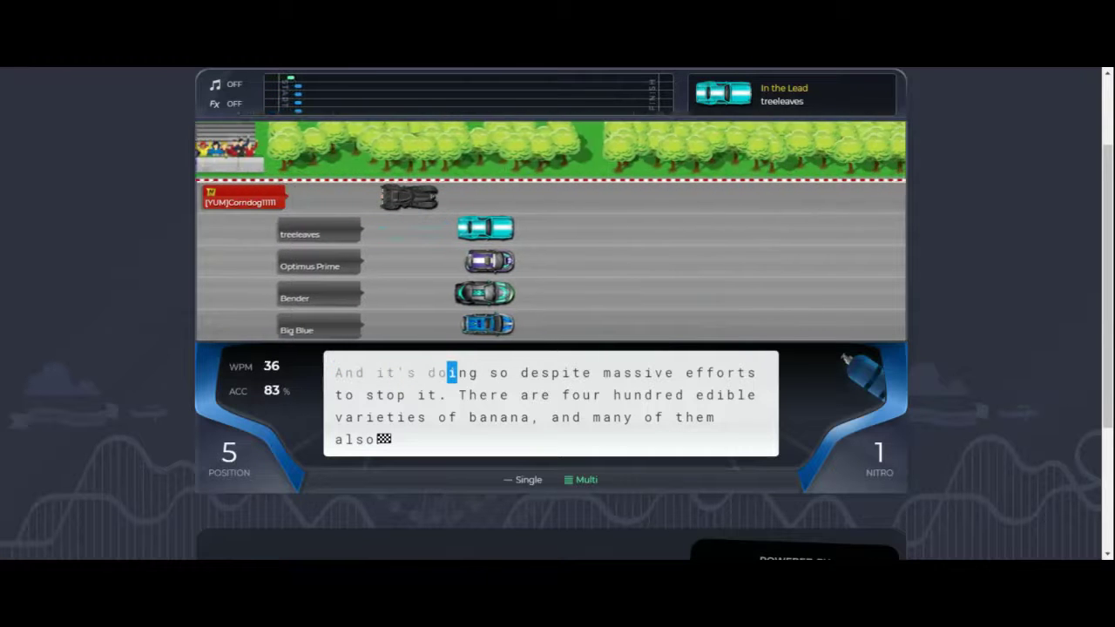
pyautogui.write('ing so despite')
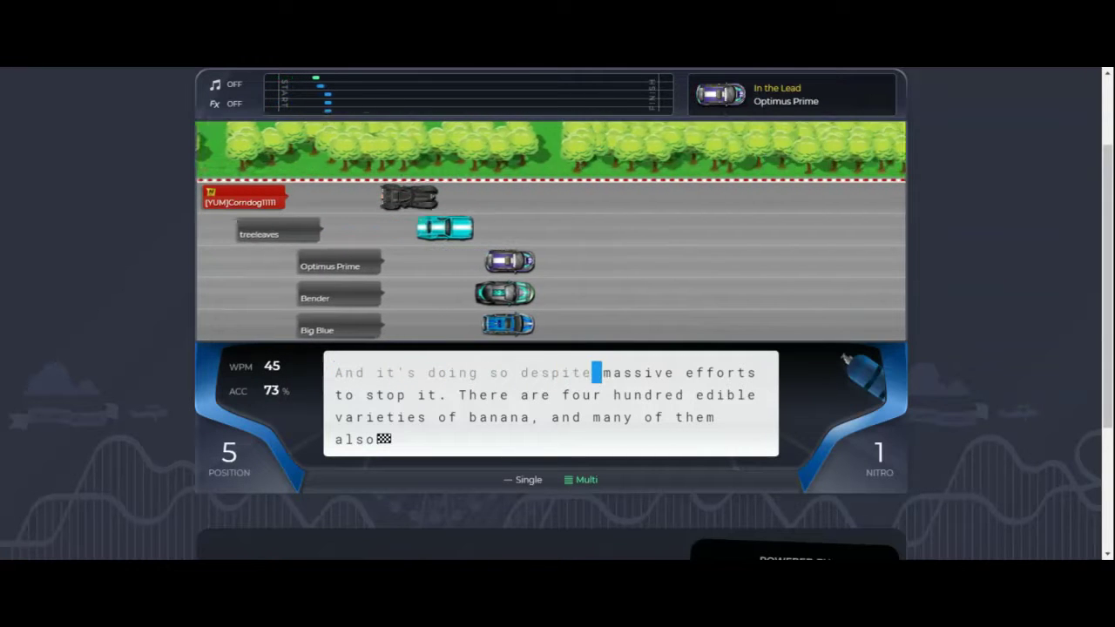
pyautogui.write('massive efforts ')
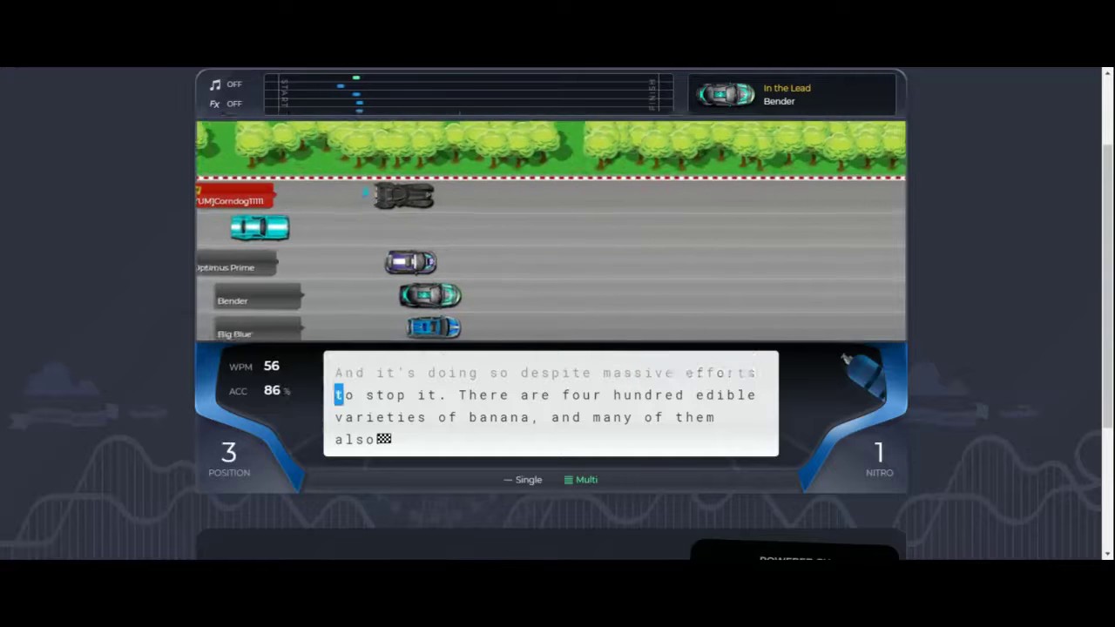
pyautogui.write('to stopp')
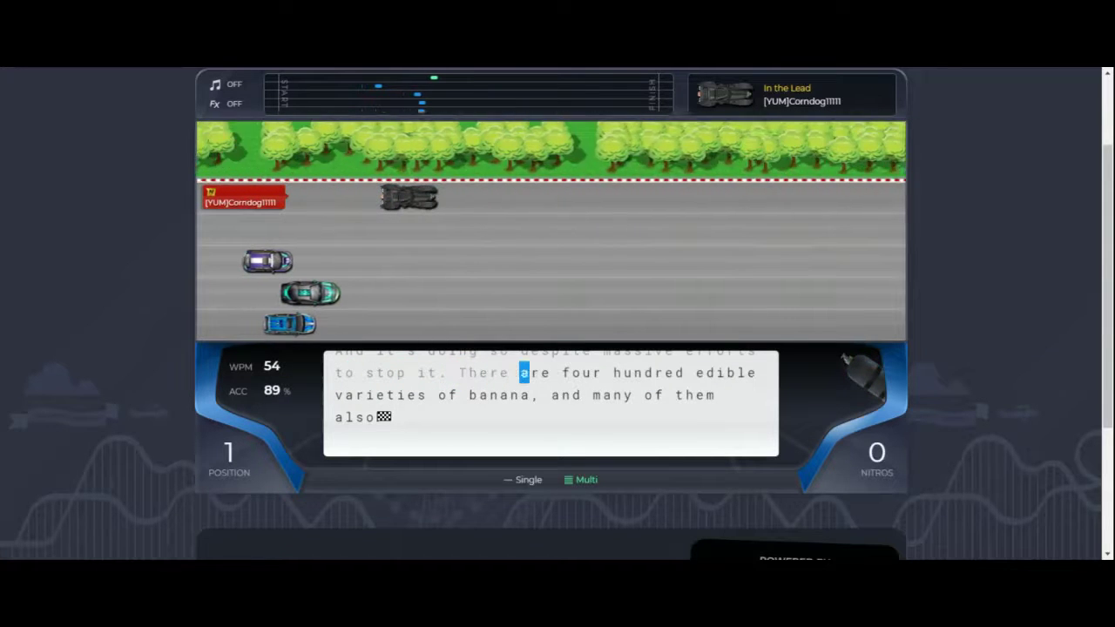
pyautogui.write('four hi')
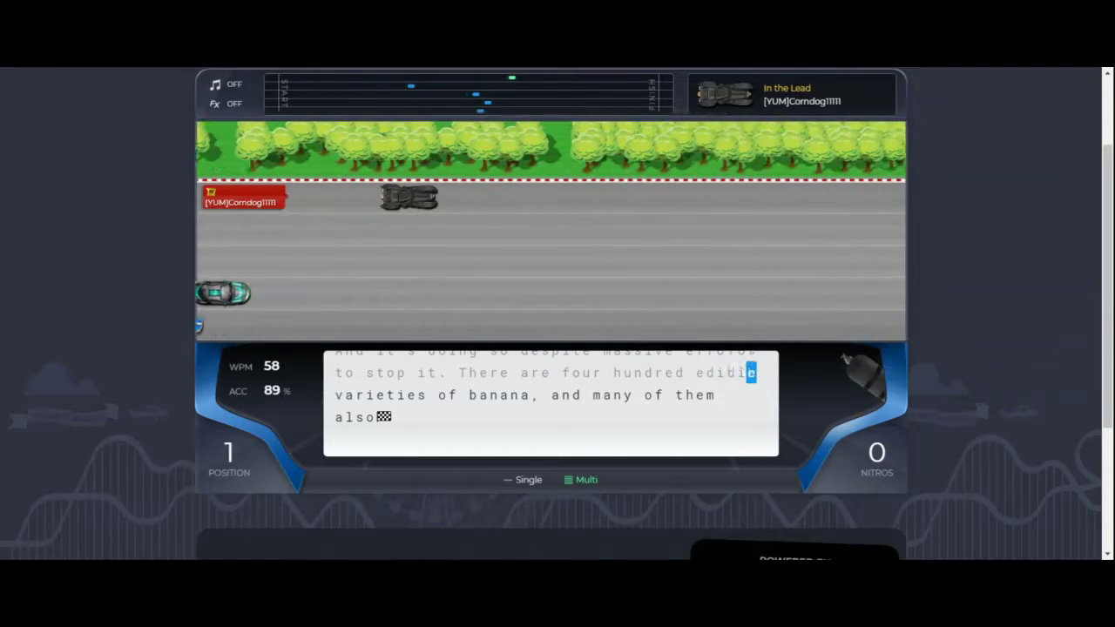
pyautogui.write('e ')
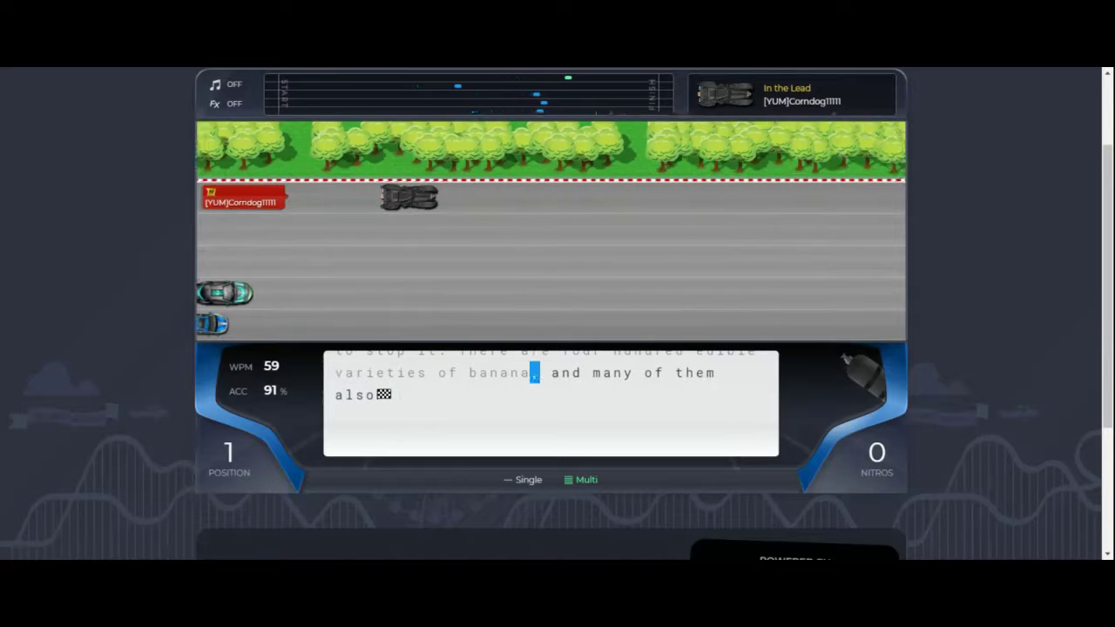
pyautogui.write('d ')
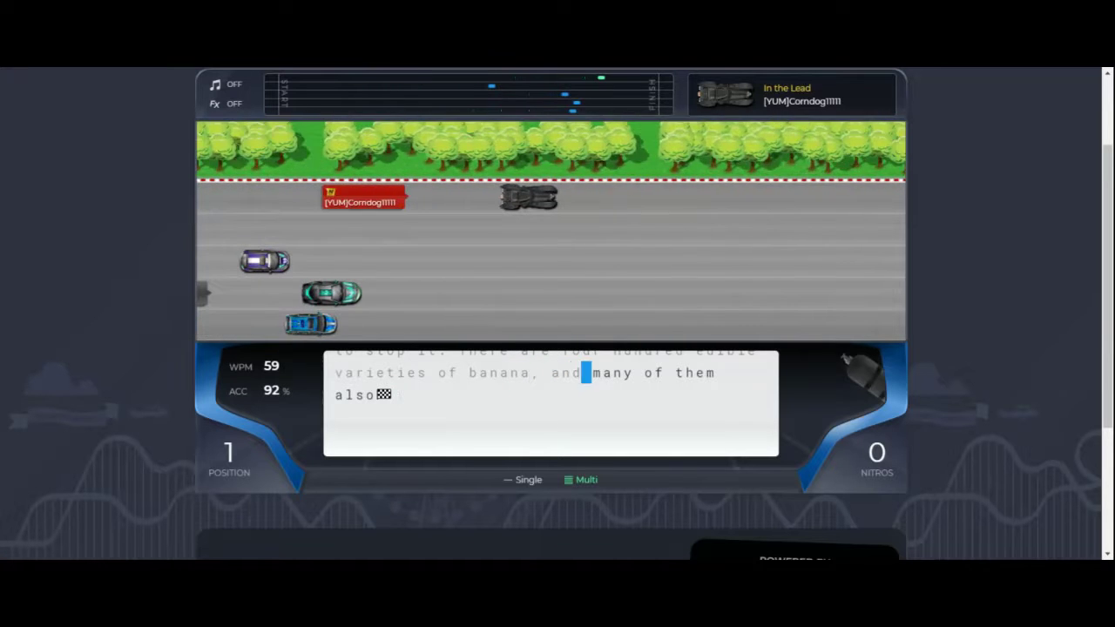
pyautogui.write('many of them ')
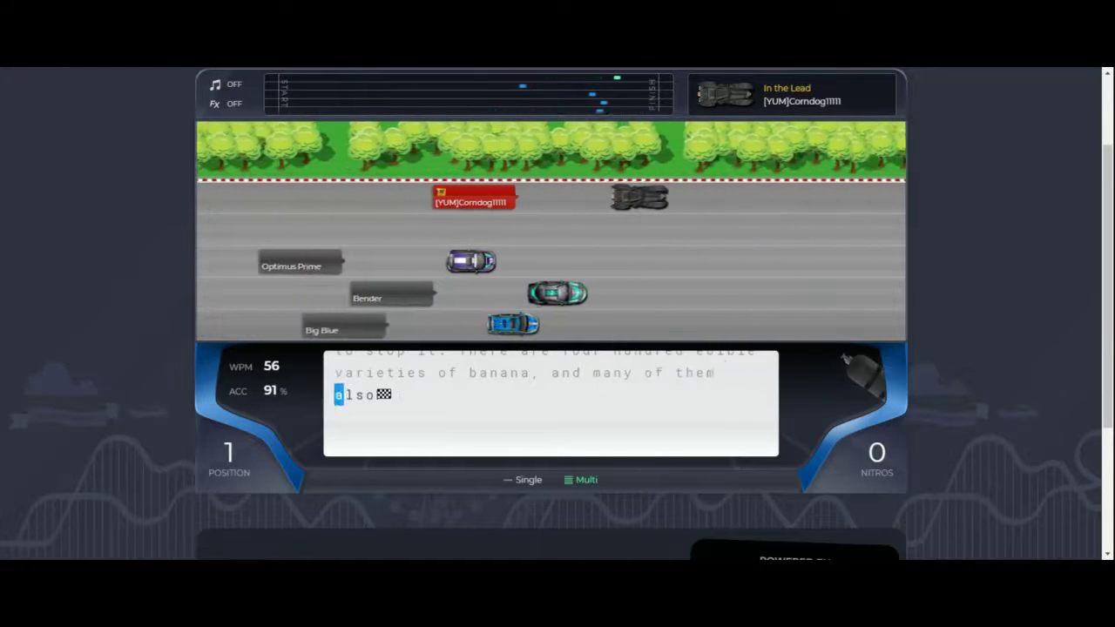
pyautogui.write('also')
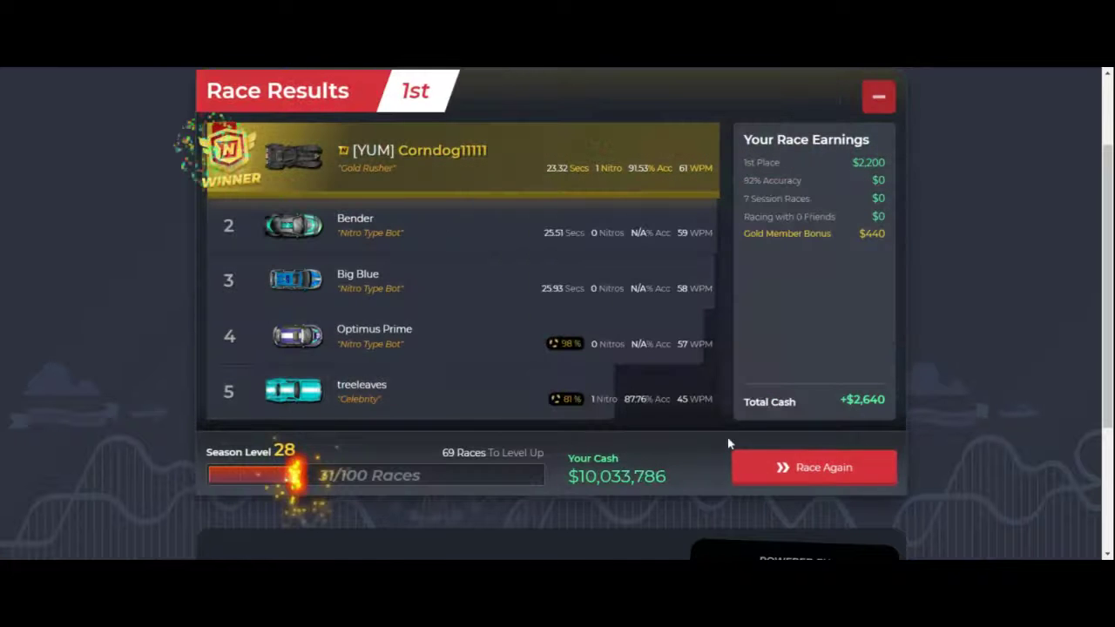
# Win the banana-varieties race at 61 WPM, reaching $10,035,040, and start the folktales race
pyautogui.click(810, 479)
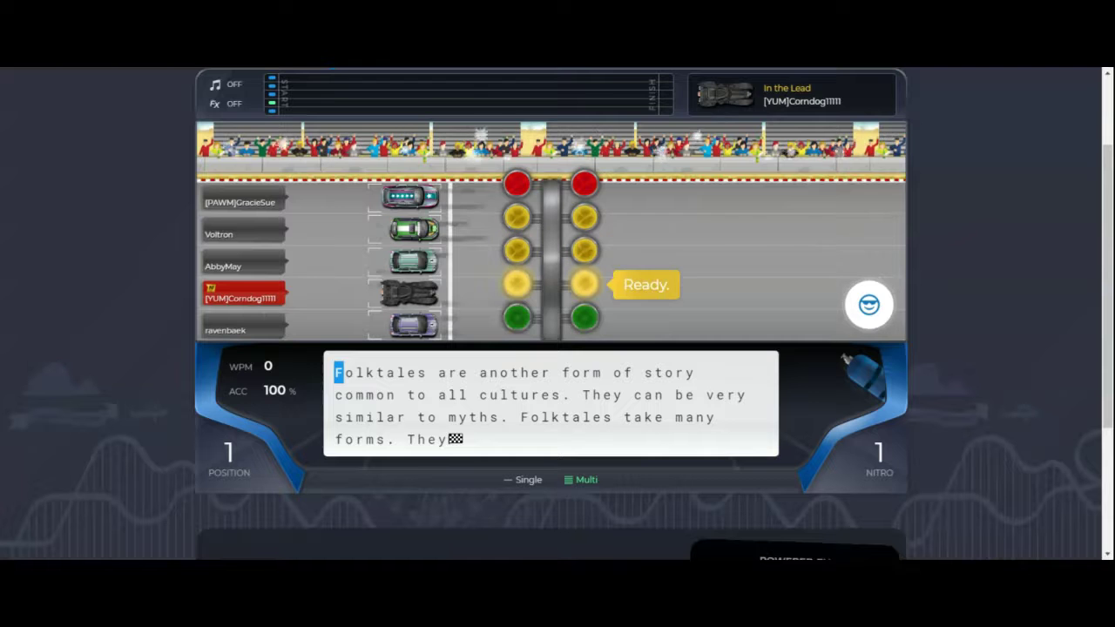
pyautogui.write('Folktales are an')
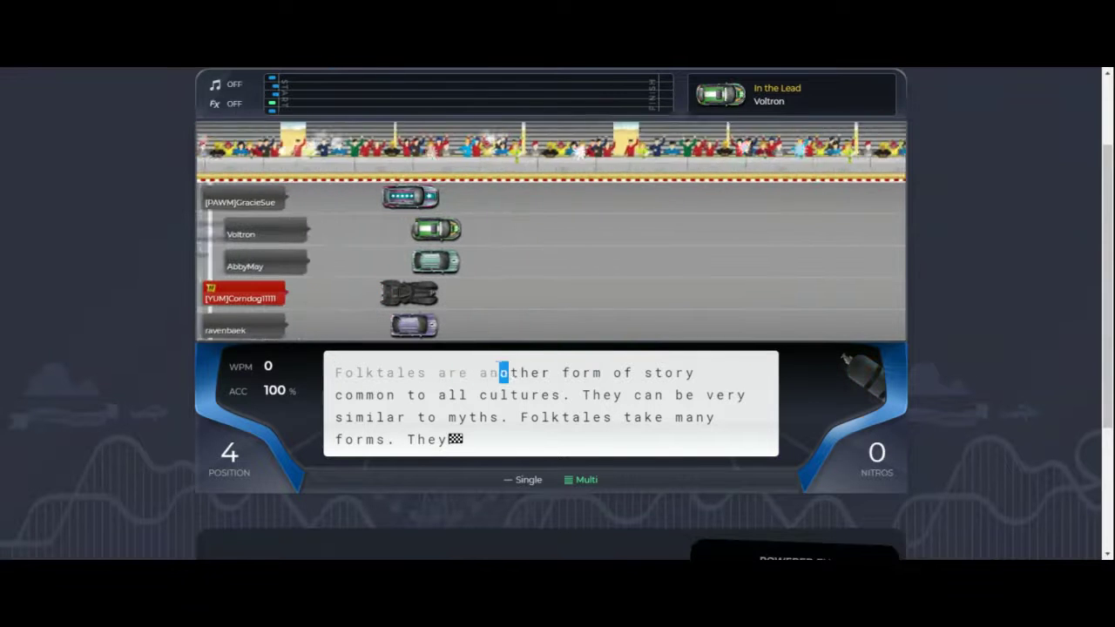
pyautogui.write('other form o')
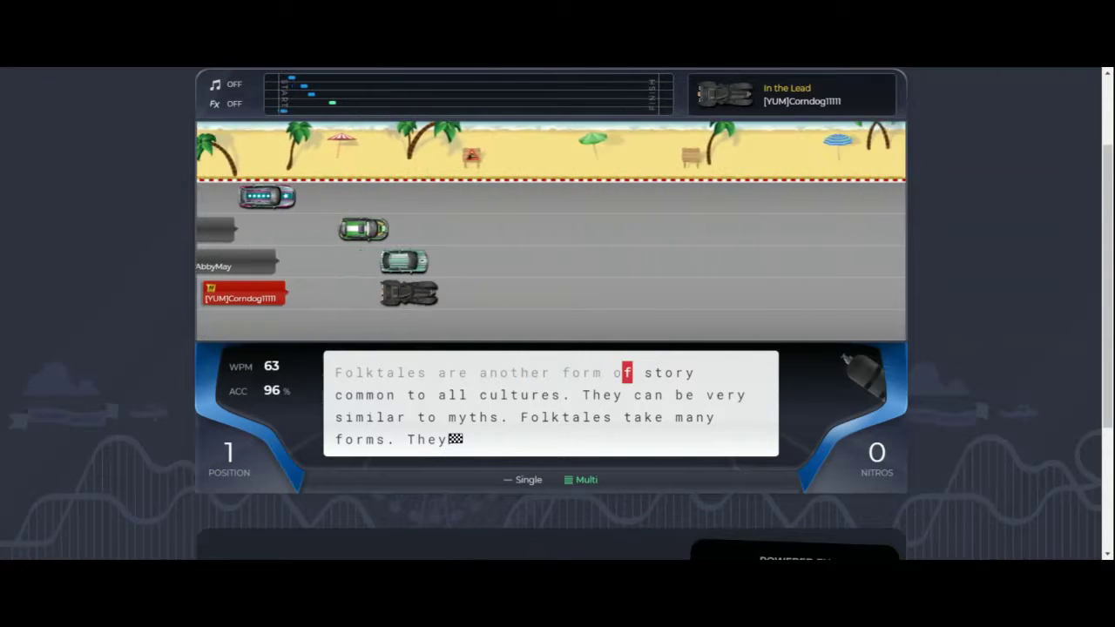
pyautogui.write('fstor')
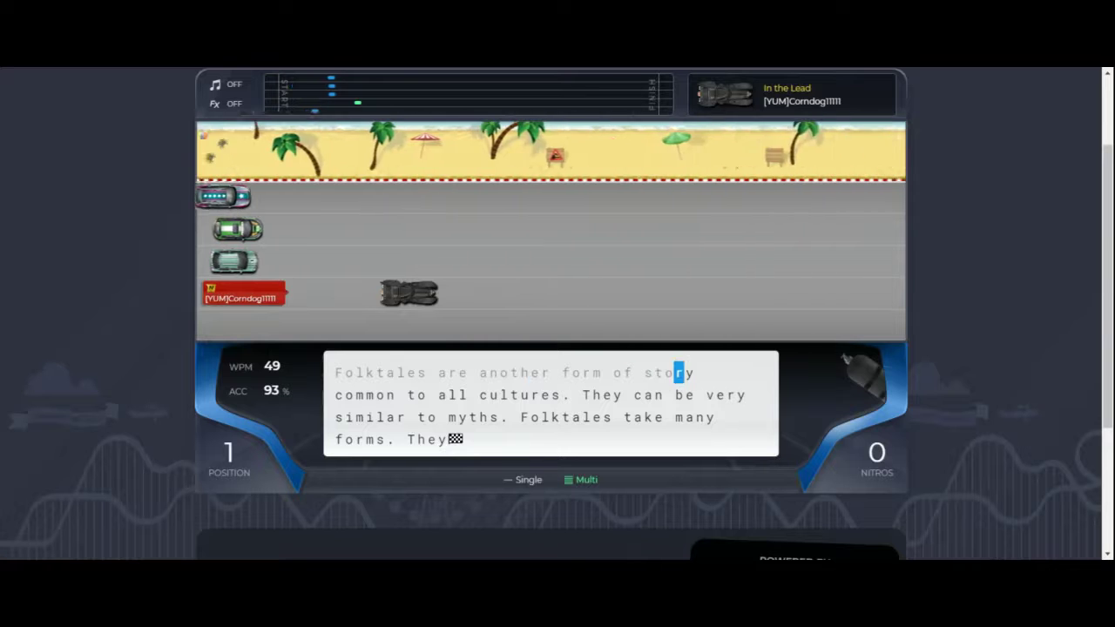
pyautogui.write('y common ')
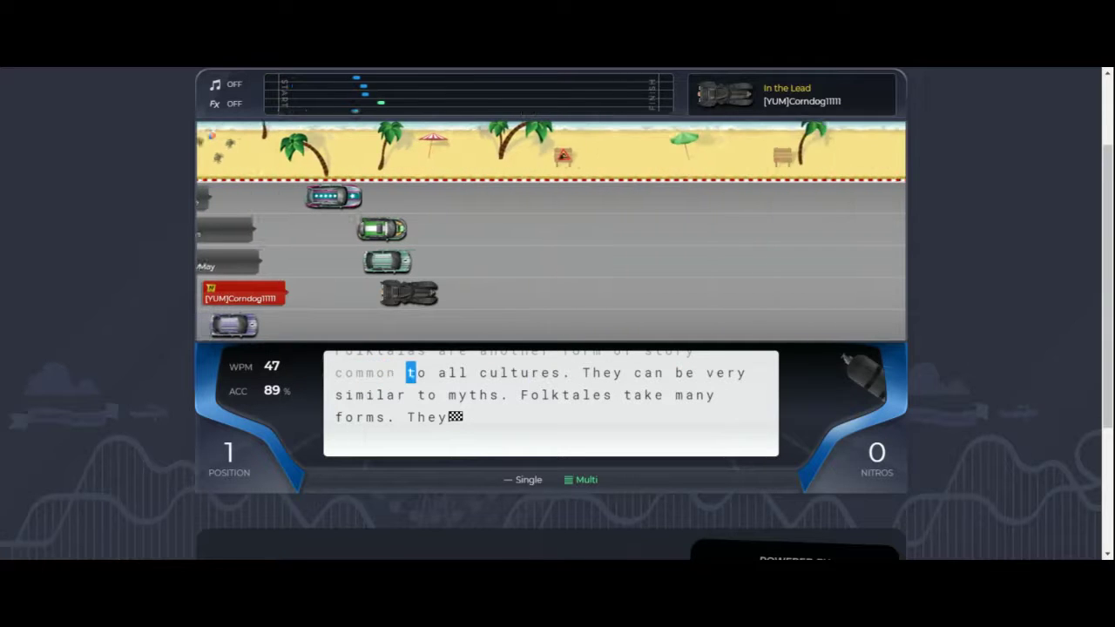
pyautogui.write('to all cult')
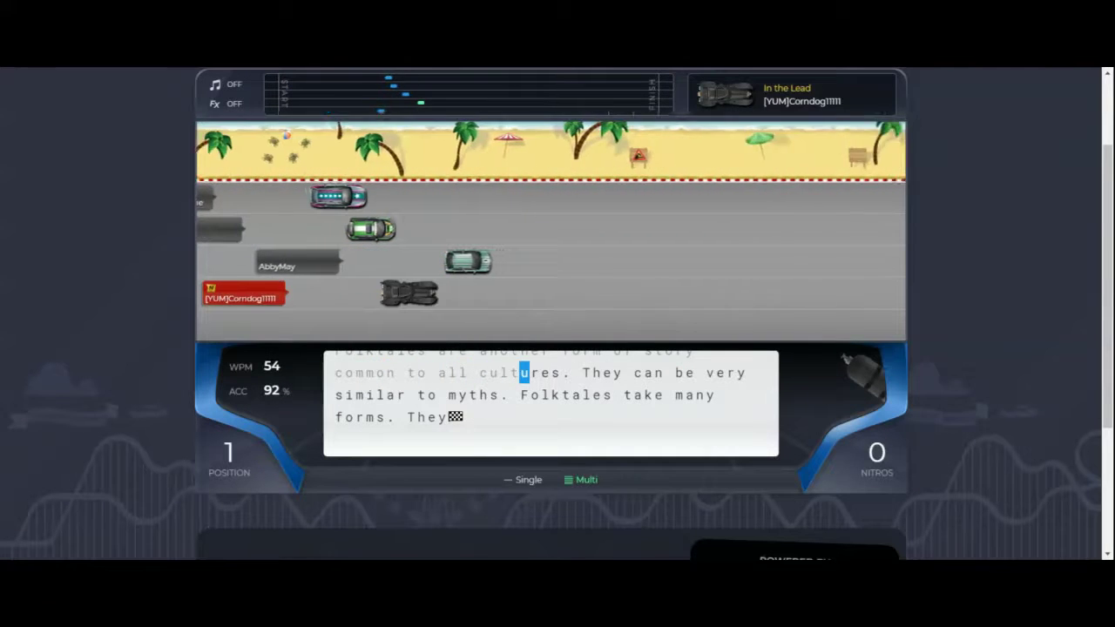
pyautogui.write('ures. They can')
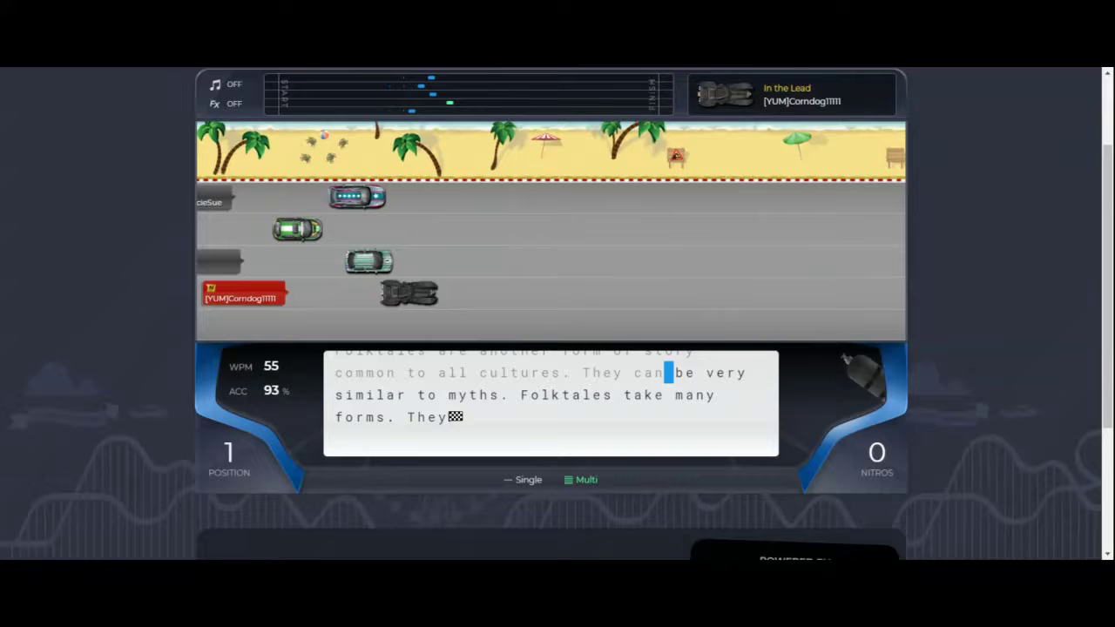
pyautogui.write(' be very simi')
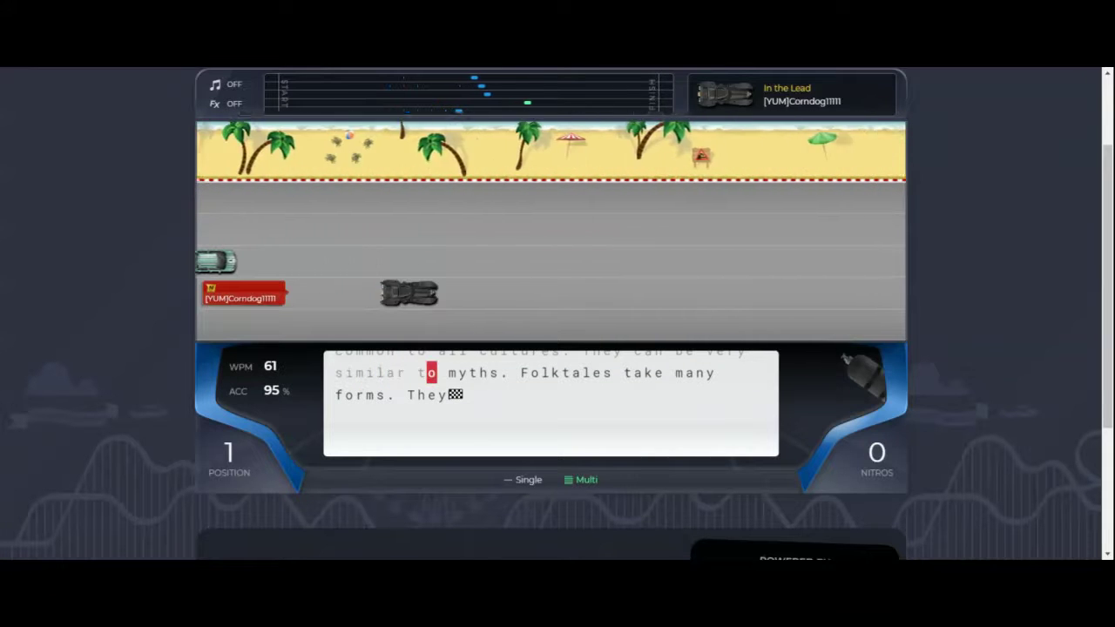
pyautogui.write('o myth')
pyautogui.write(' F')
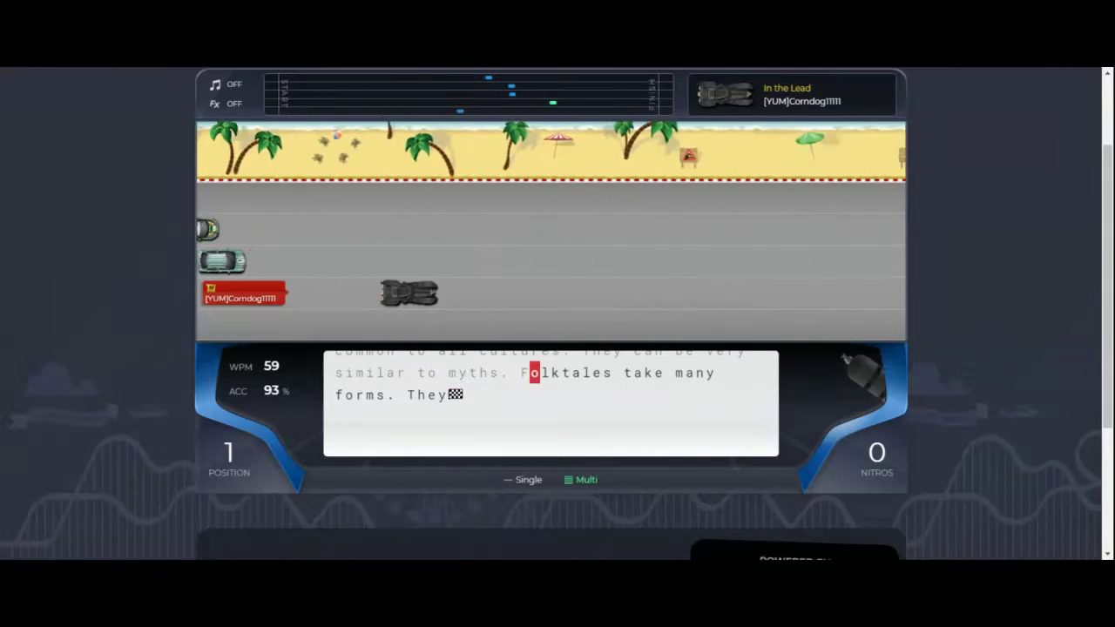
pyautogui.write('le')
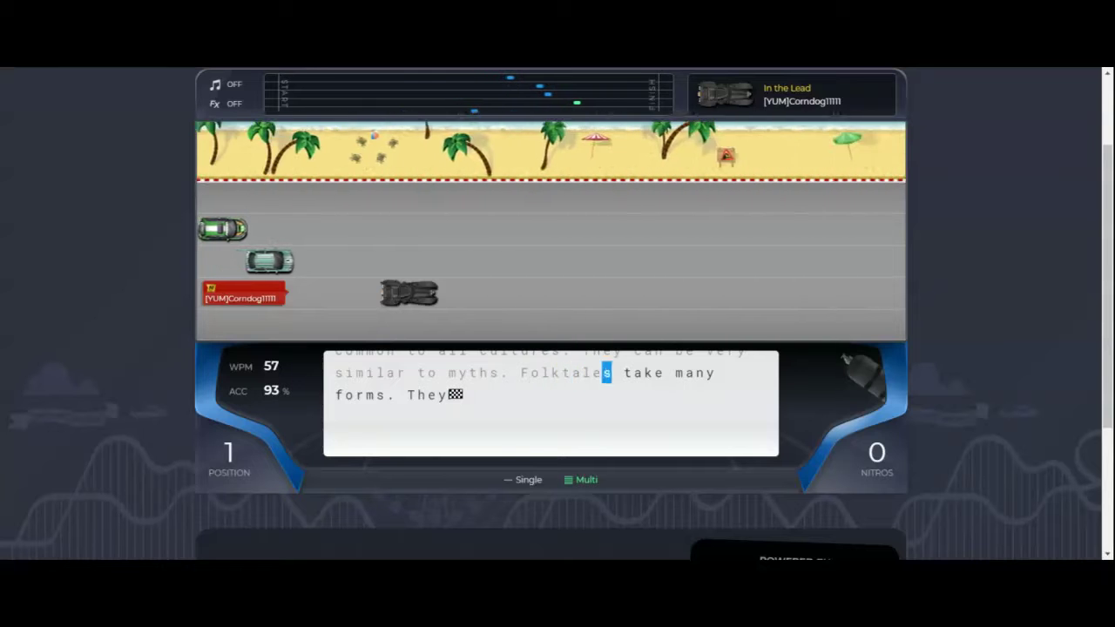
pyautogui.write('s take many fo')
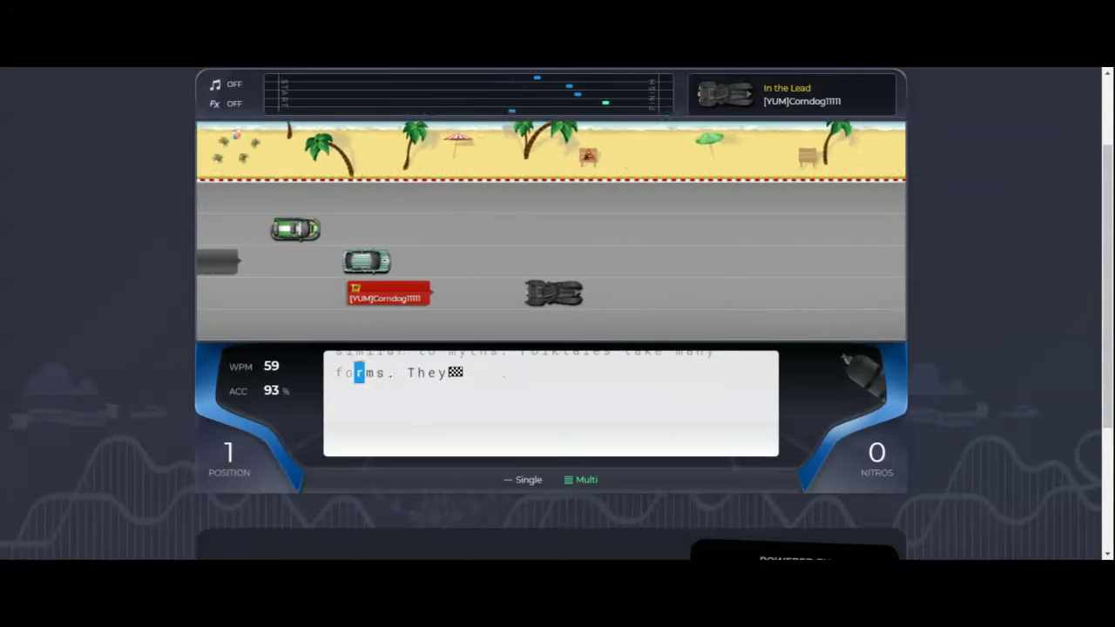
pyautogui.write('rms. They')
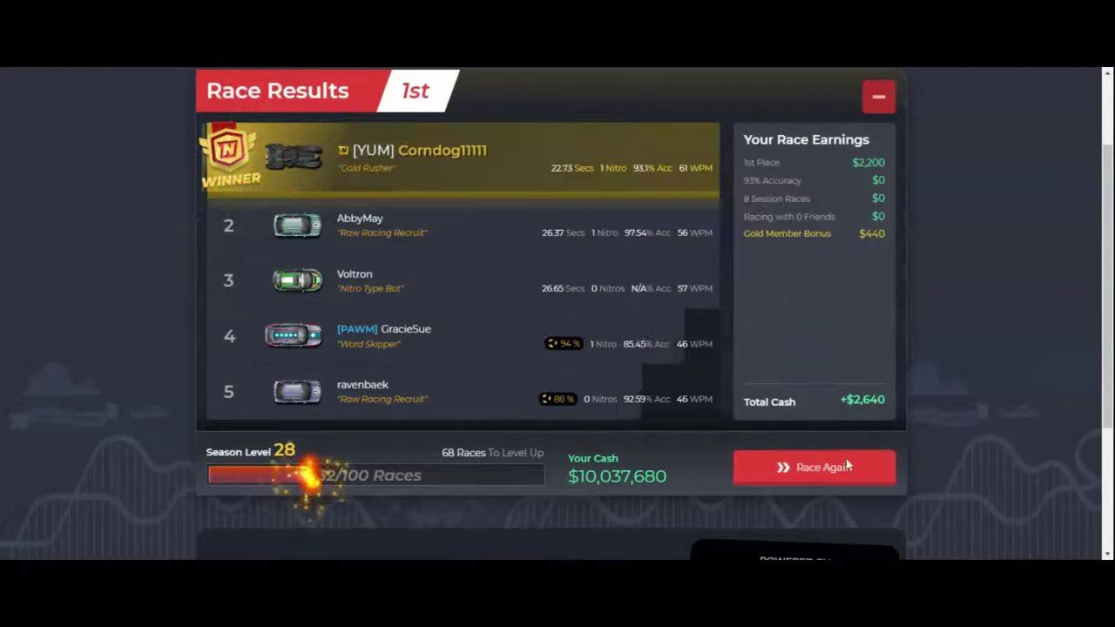
# Win the folktales race at 61 WPM, reaching $10,037,680, and queue the reading-to-children race
pyautogui.click(830, 463)
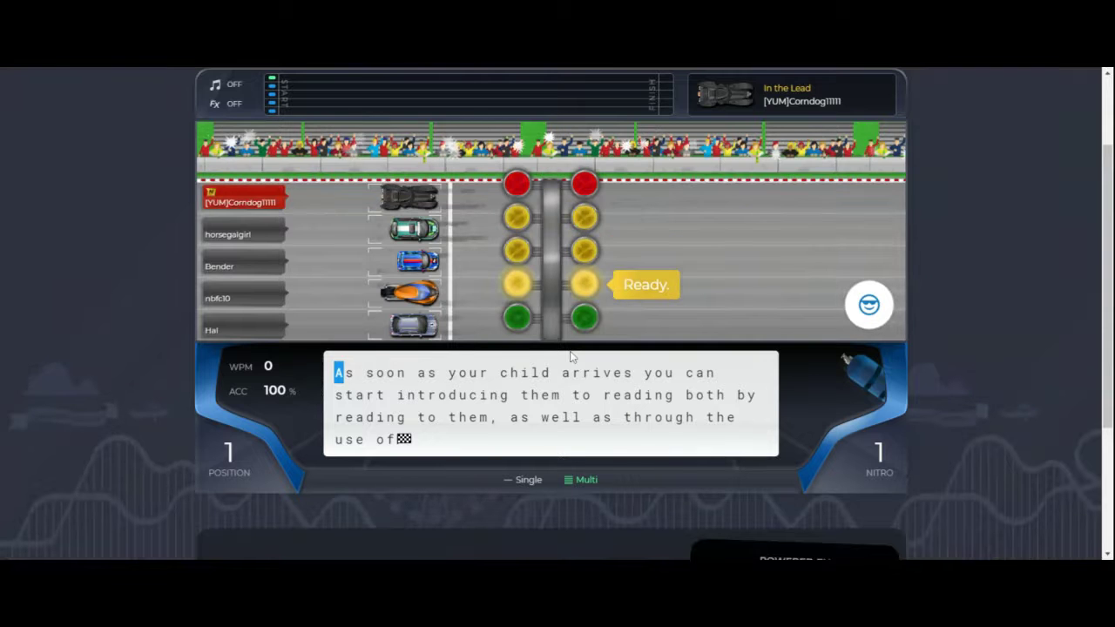
pyautogui.write('As soon as ')
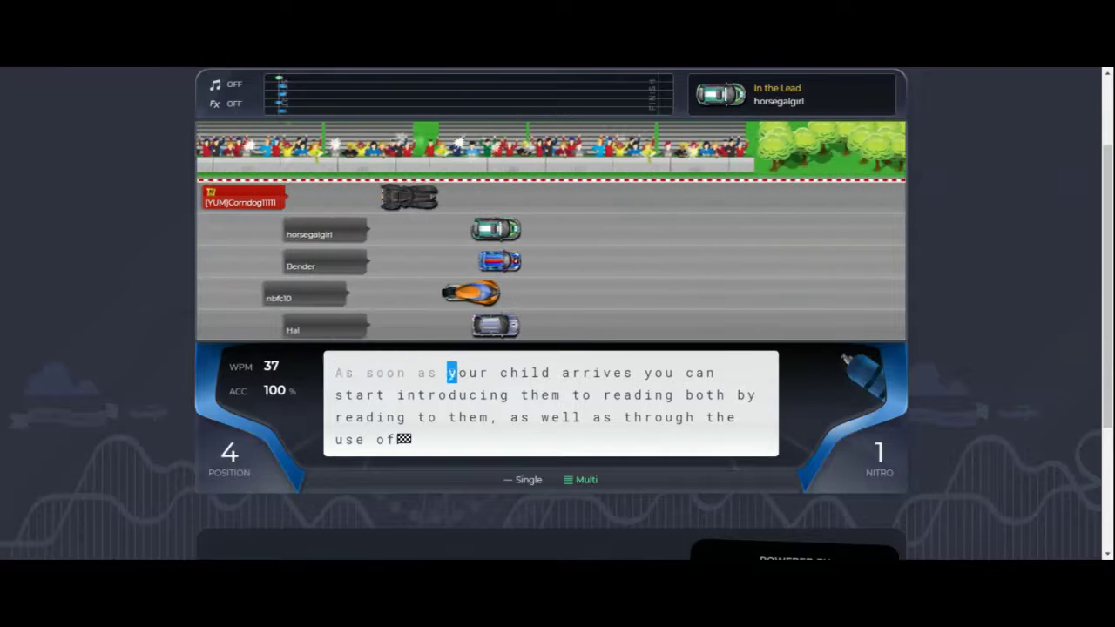
pyautogui.write('your child arri')
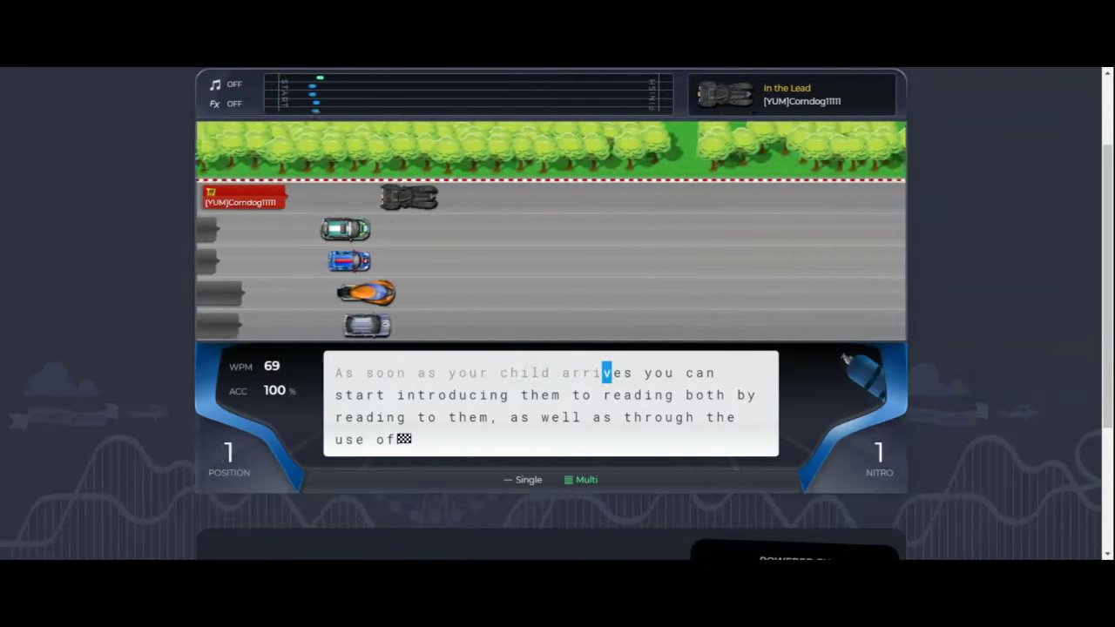
pyautogui.write('ves you can ')
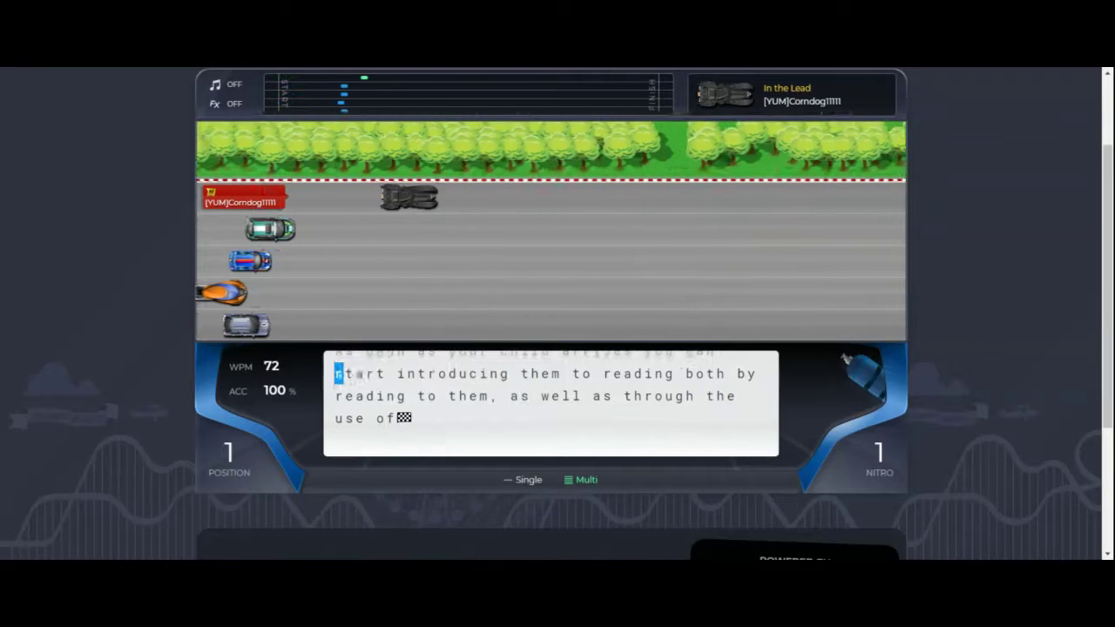
pyautogui.write('start introducing them ')
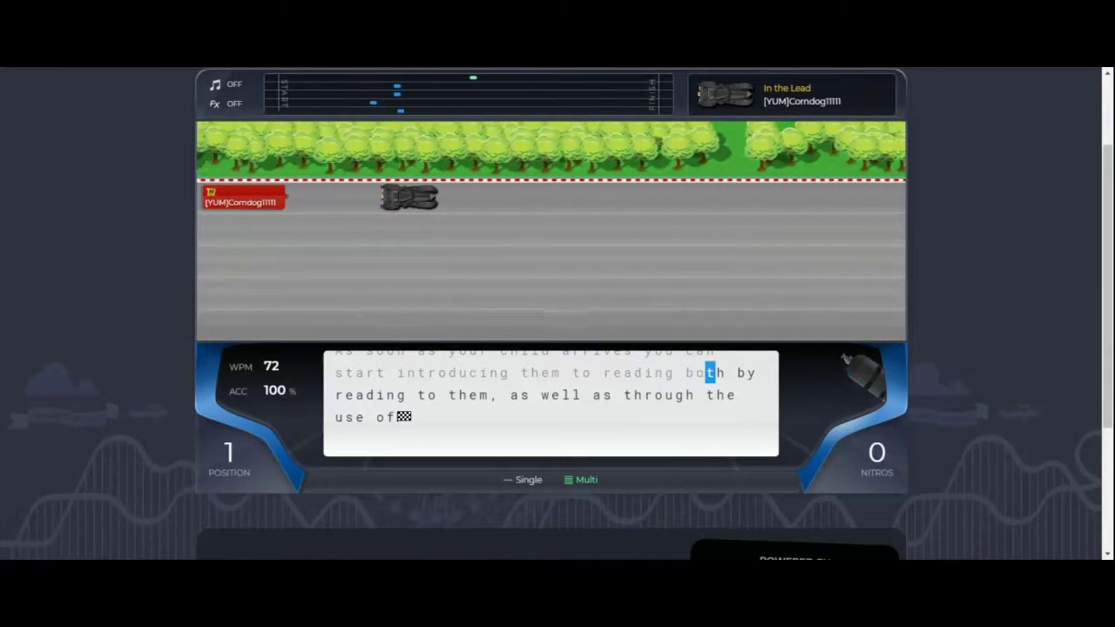
pyautogui.write('r')
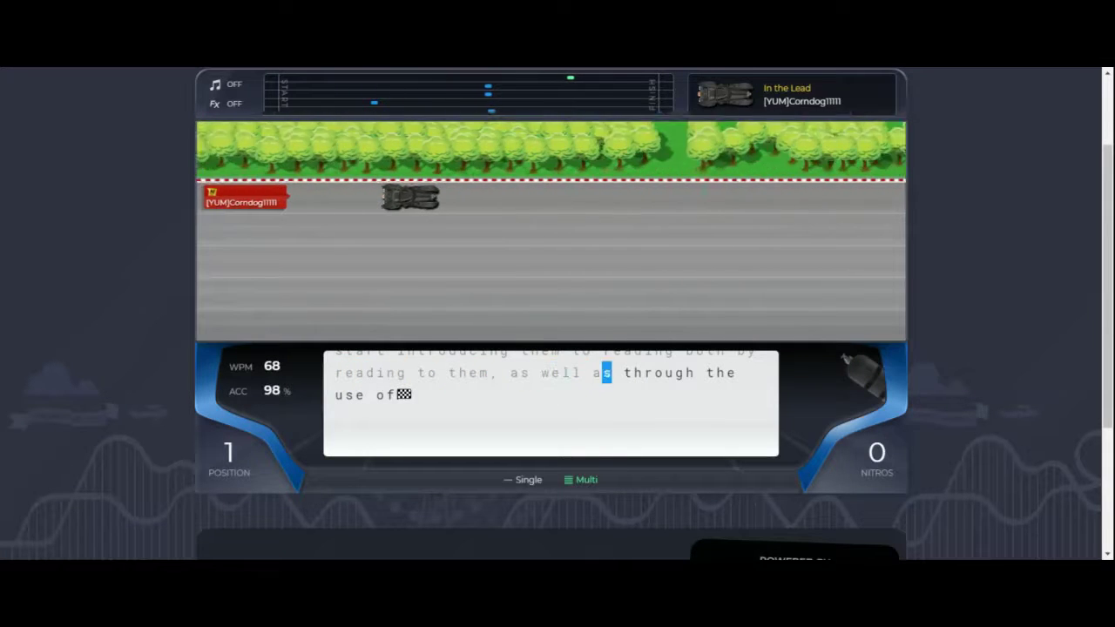
pyautogui.write('he use ')
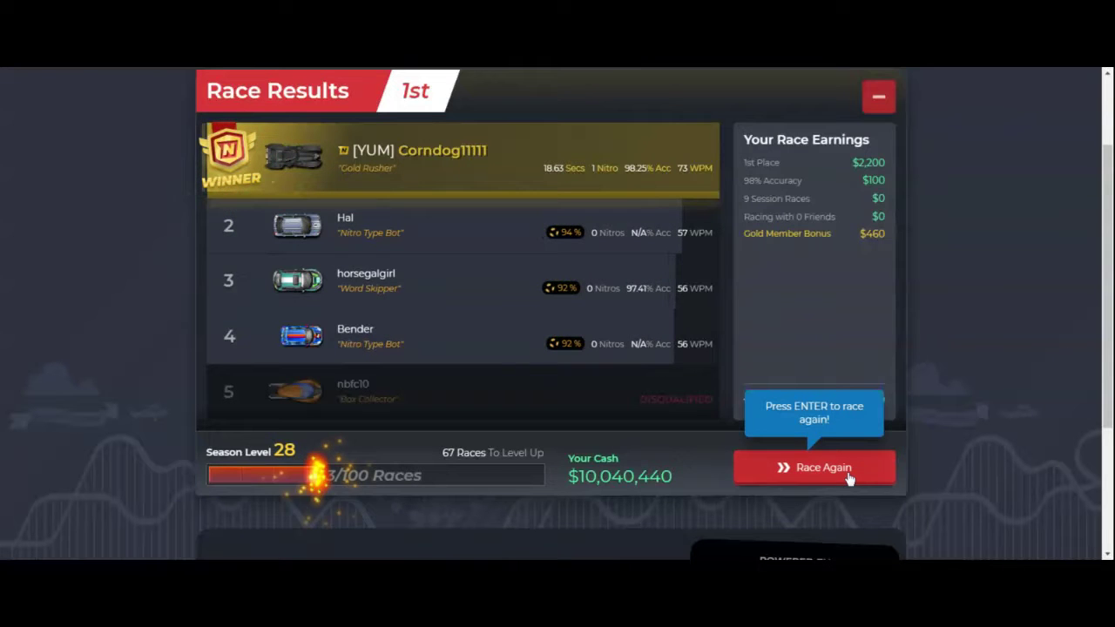
# Win the reading-to-children race at 73 WPM, reaching $10,040,440, and queue another race
pyautogui.click(848, 478)
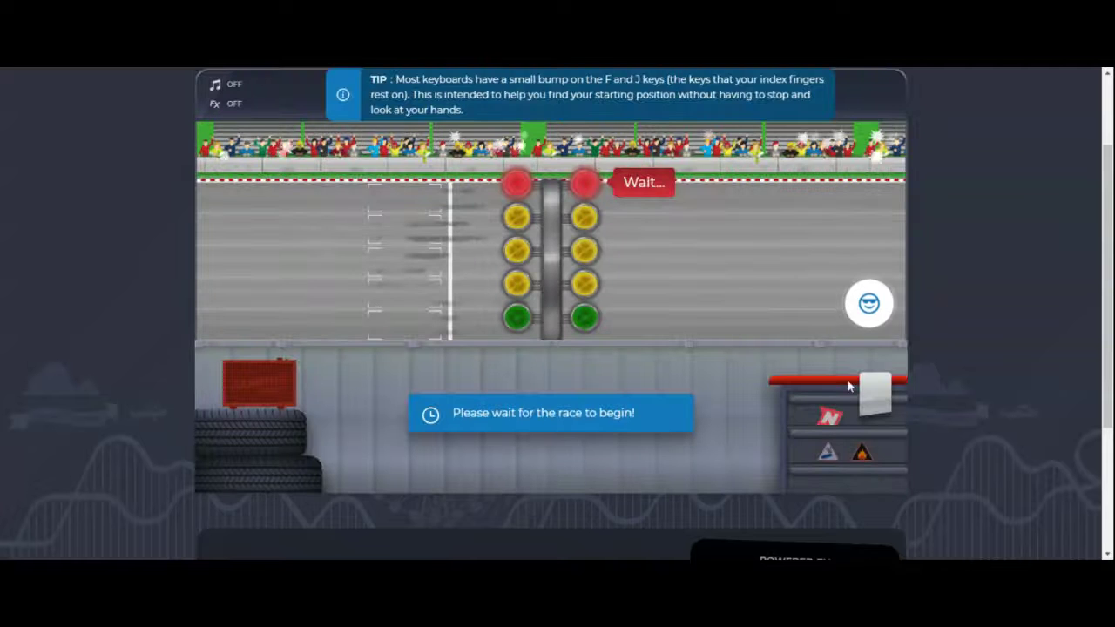
# Share the rocket, popcorn and peace stickers in the lobby before the gymnast race
pyautogui.click(868, 304)
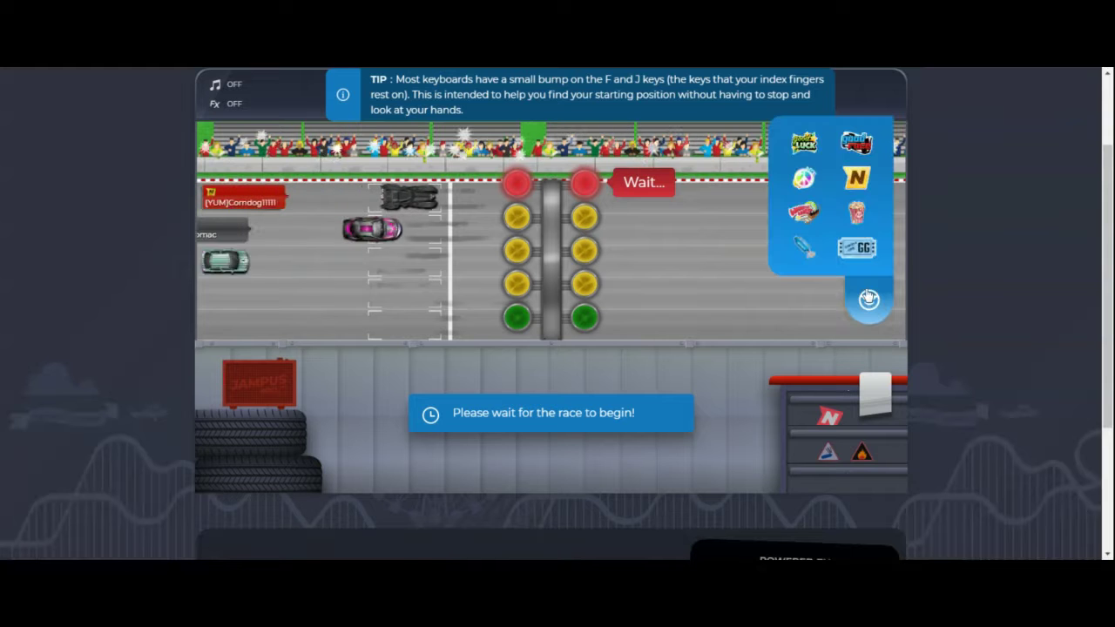
pyautogui.click(805, 248)
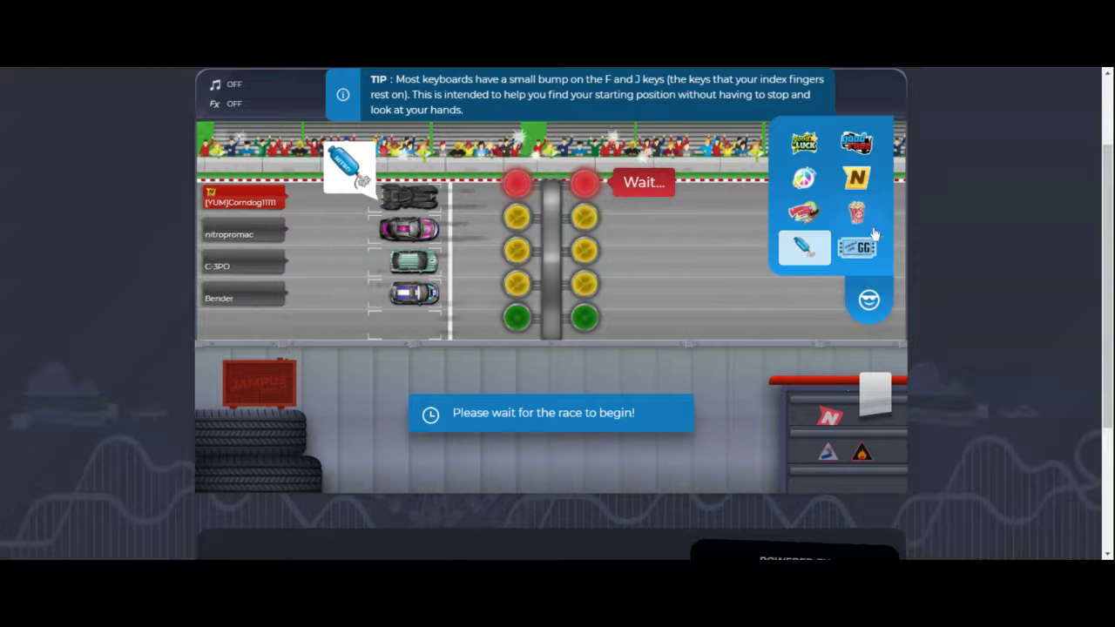
pyautogui.click(869, 214)
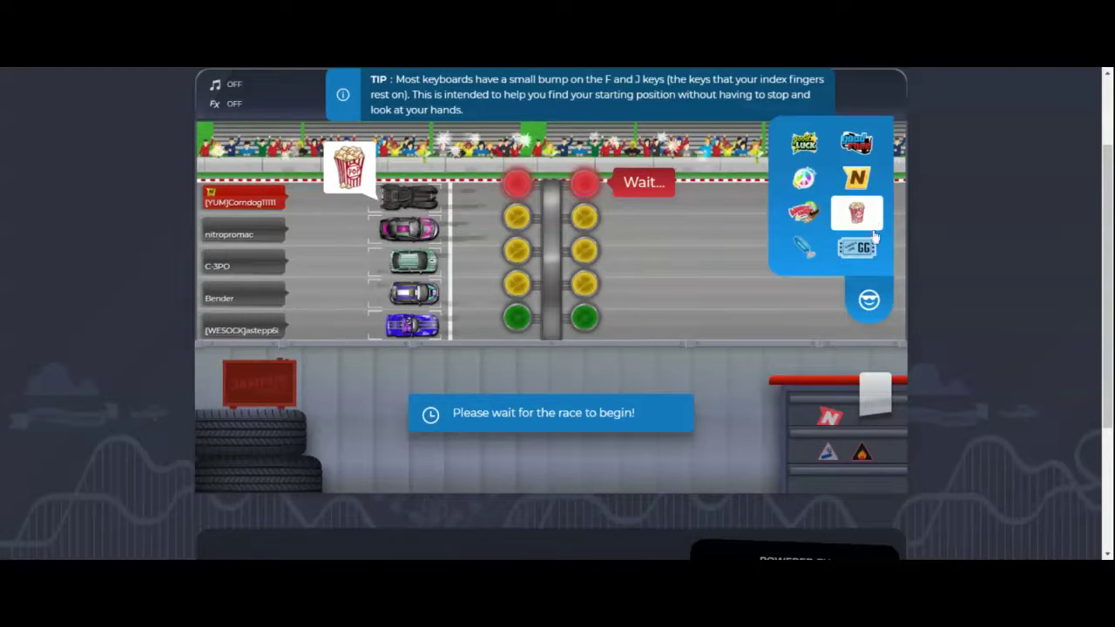
pyautogui.click(865, 252)
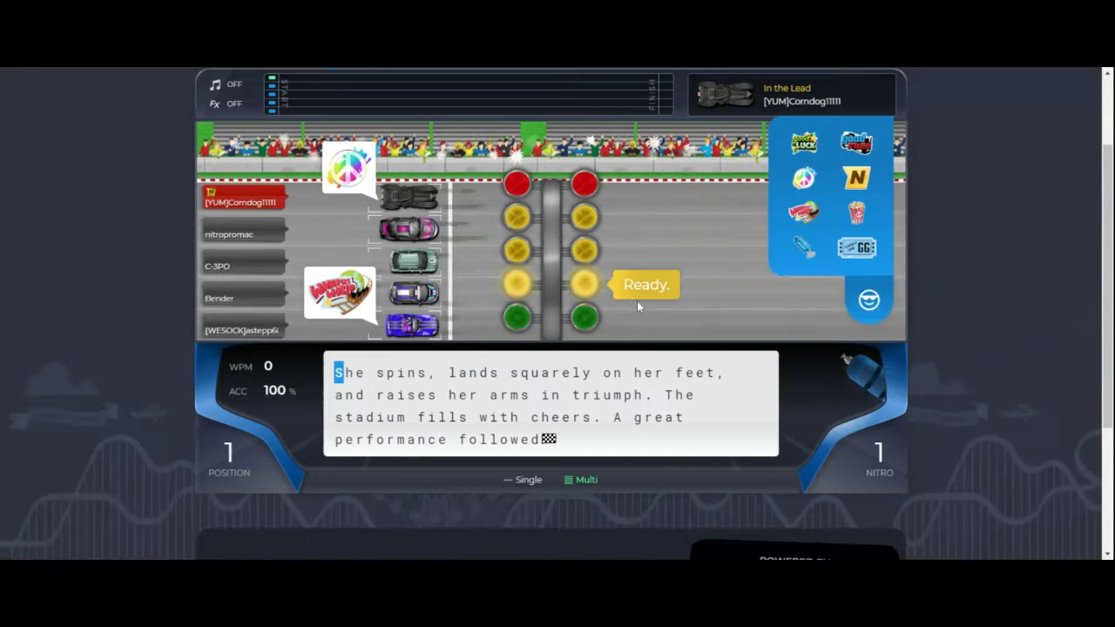
pyautogui.write('She spi')
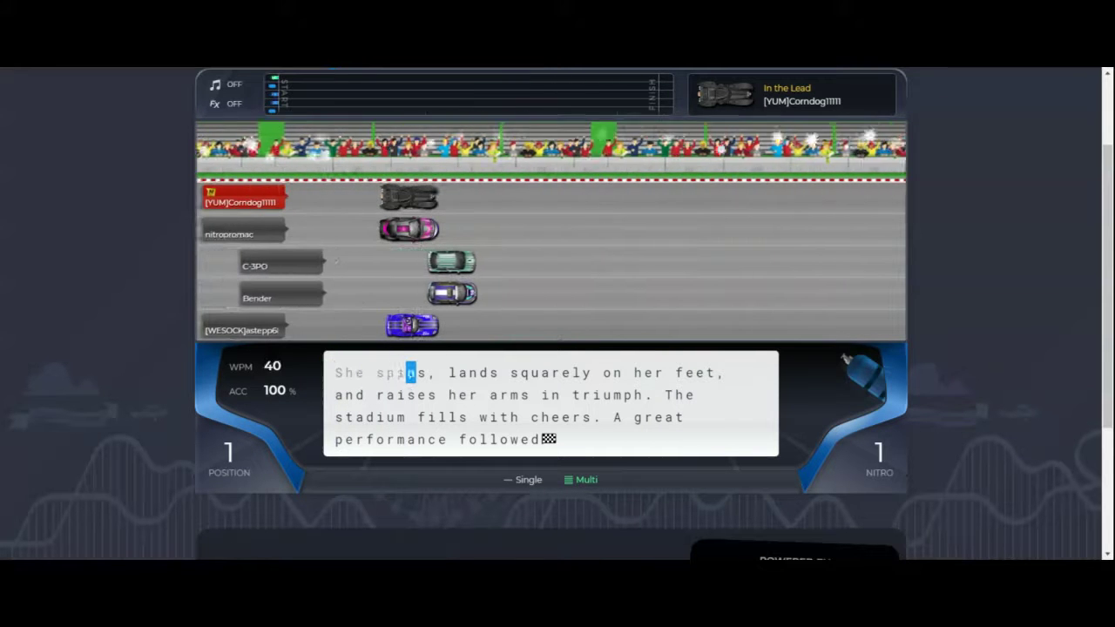
pyautogui.write('ns, lands ')
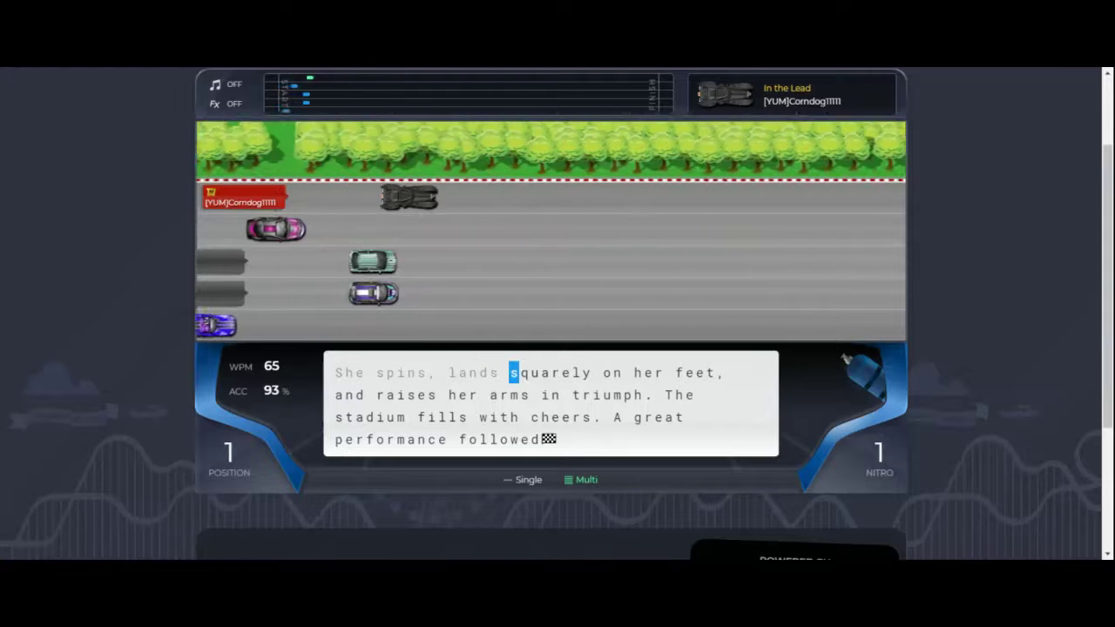
pyautogui.write('square')
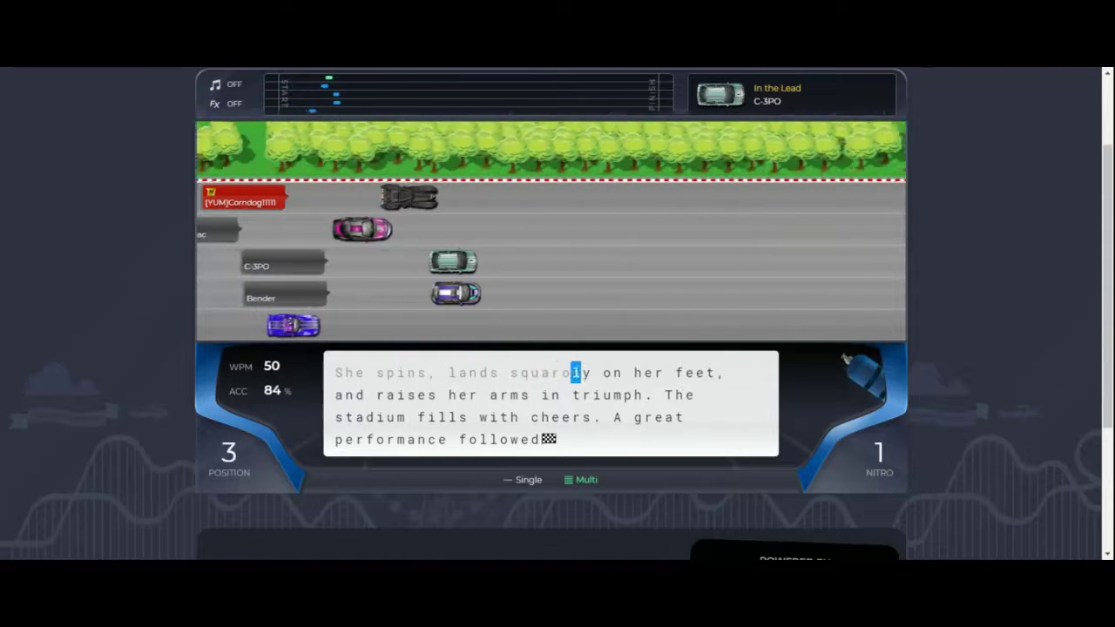
pyautogui.write('ly on her fe')
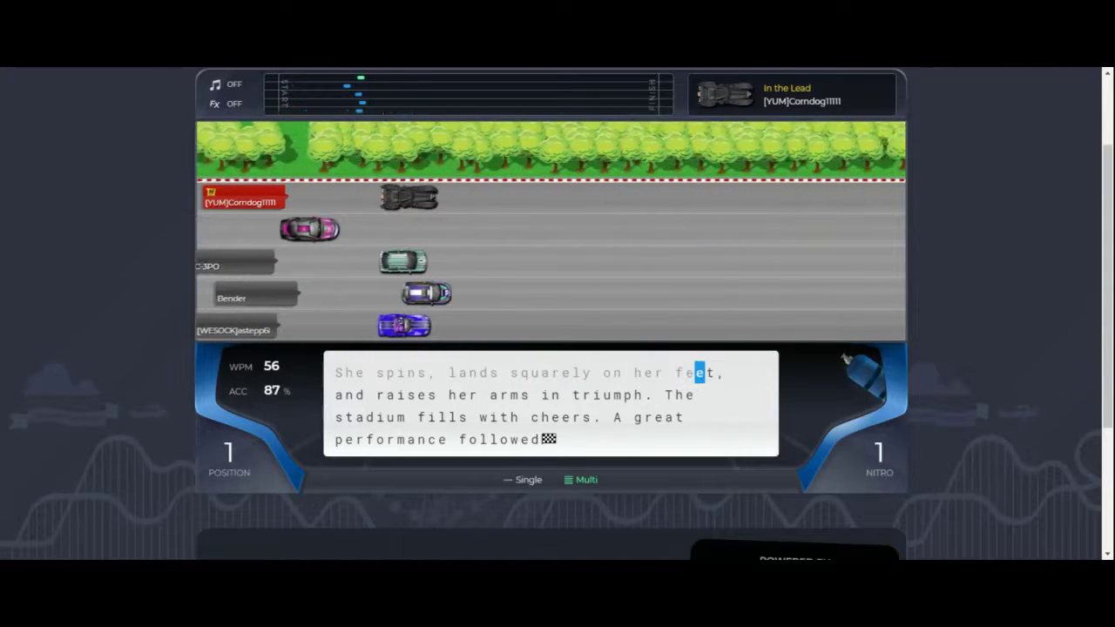
pyautogui.write('et, and rai')
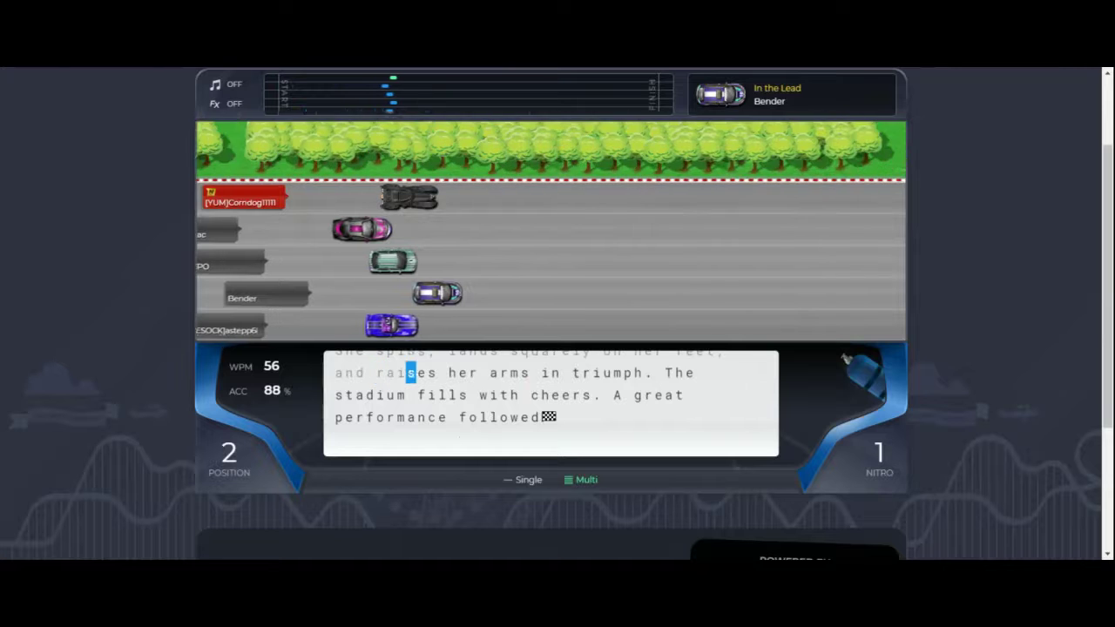
pyautogui.write('ses')
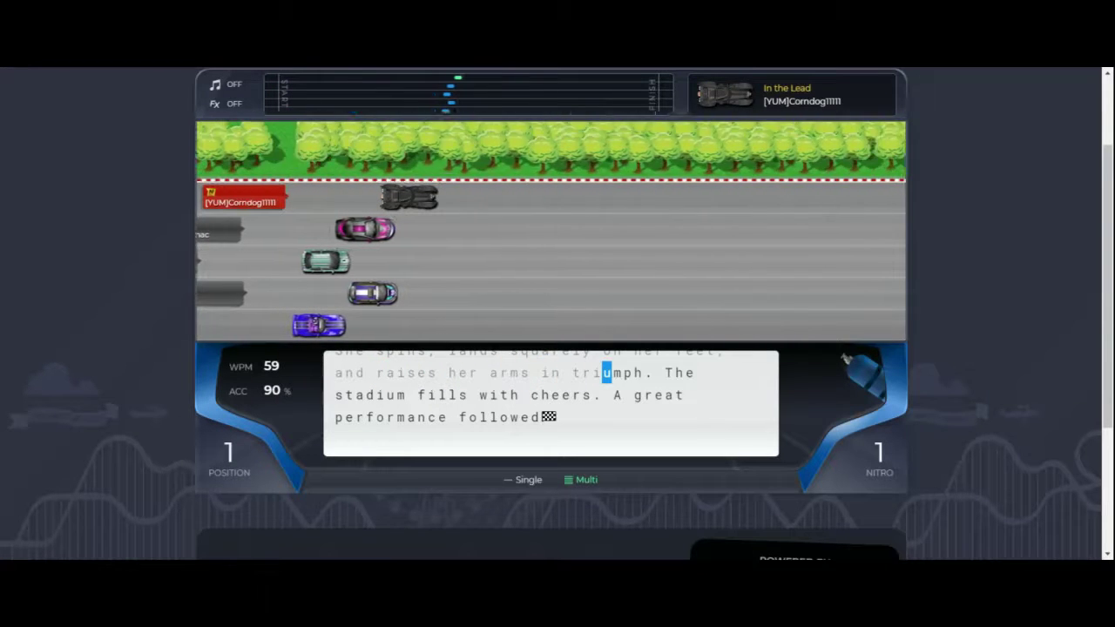
# Type the gymnast passage to a 1st-place finish, raising cash to $10,042,786
pyautogui.press('BackSpace')
pyautogui.write('ph. T')
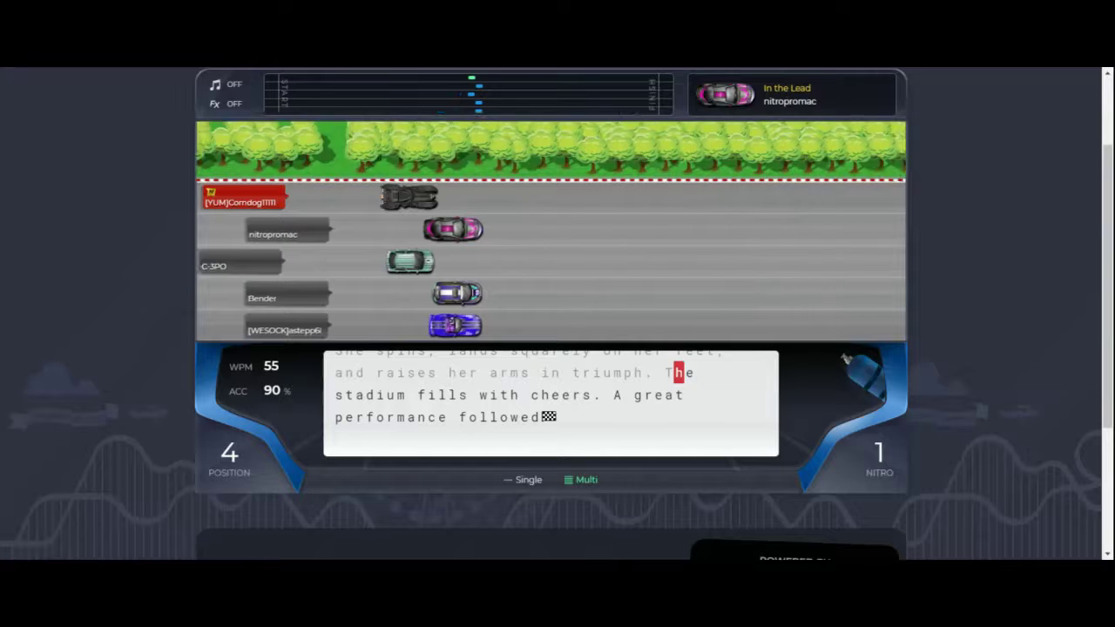
pyautogui.write('he stad')
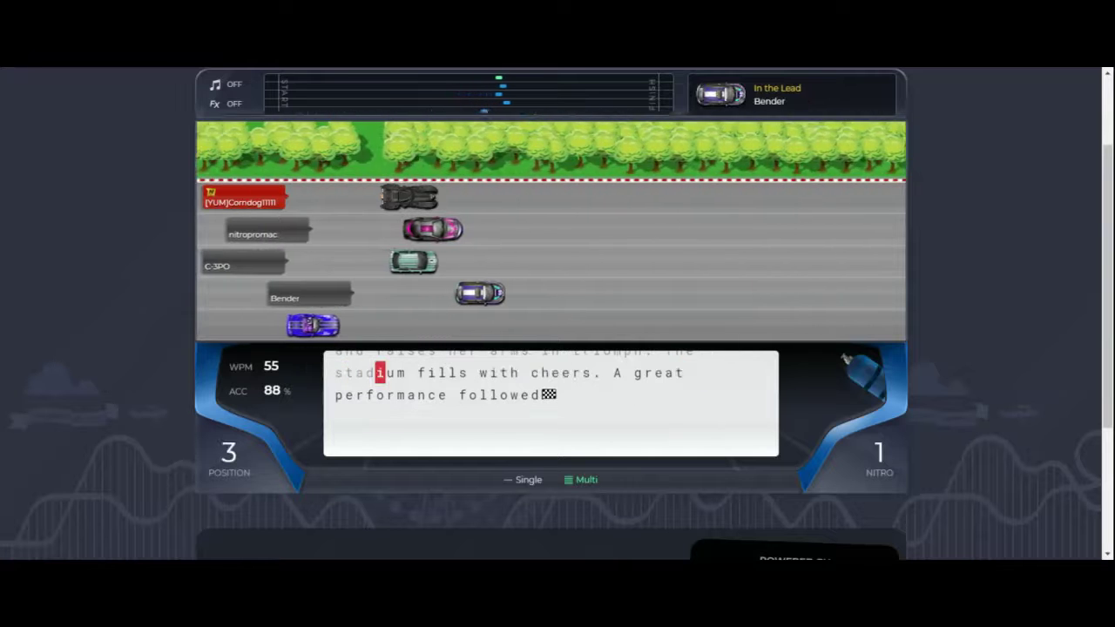
pyautogui.write('ium fill')
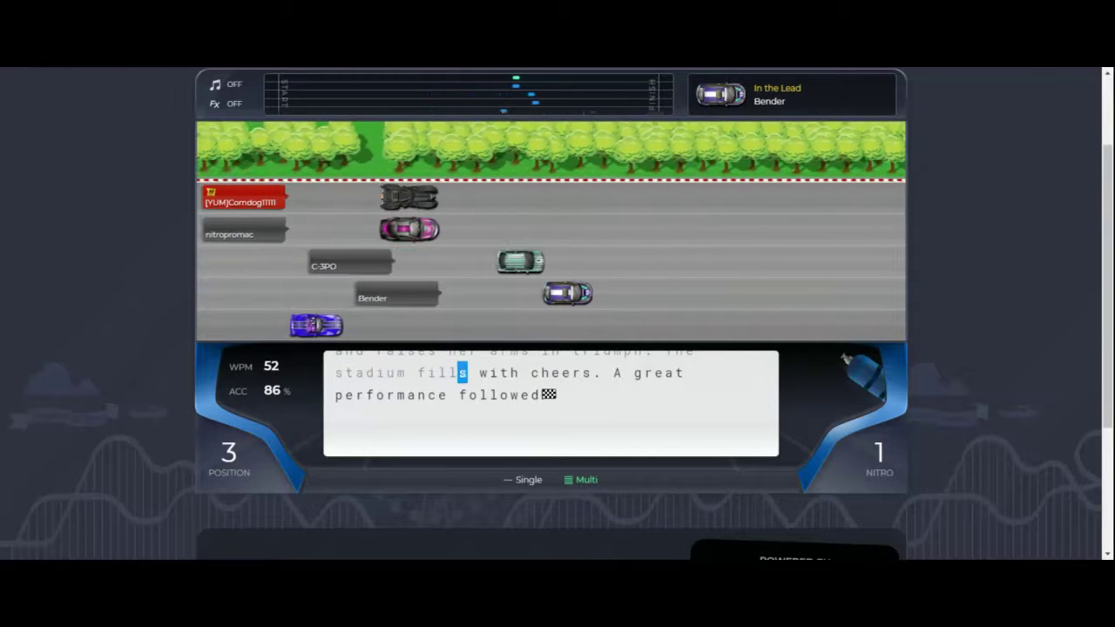
pyautogui.write('s with chee')
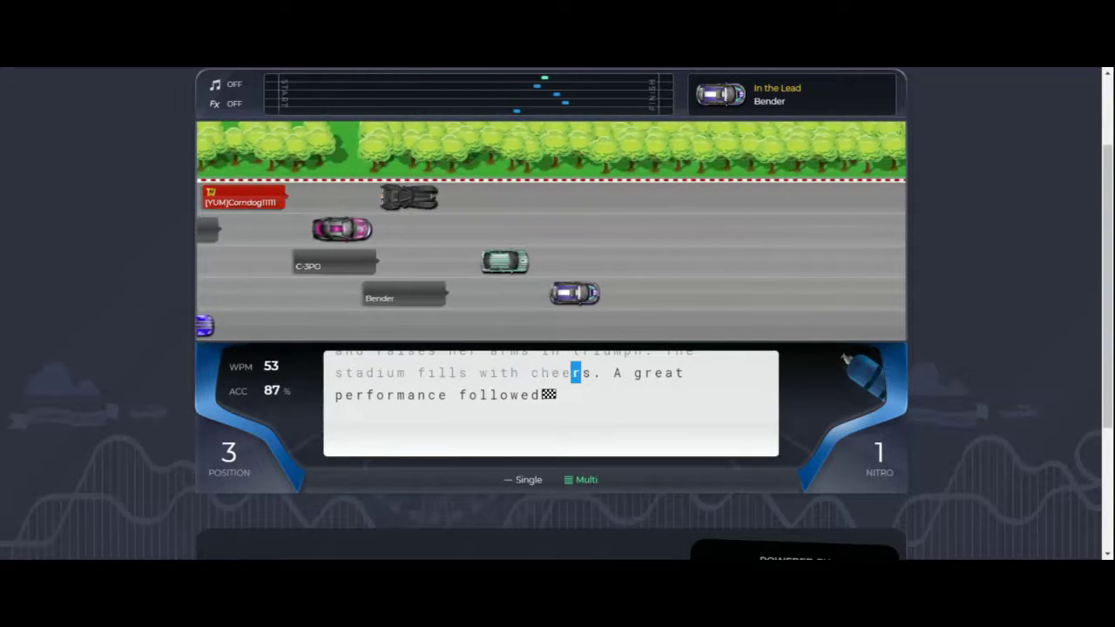
pyautogui.write('rs. A')
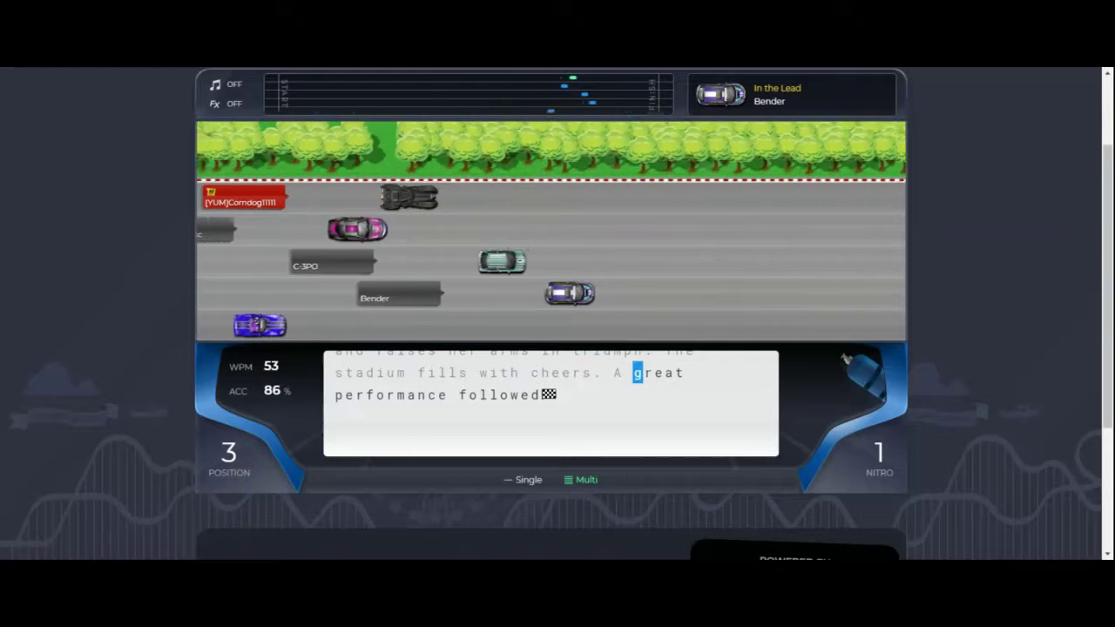
pyautogui.write('great performance f')
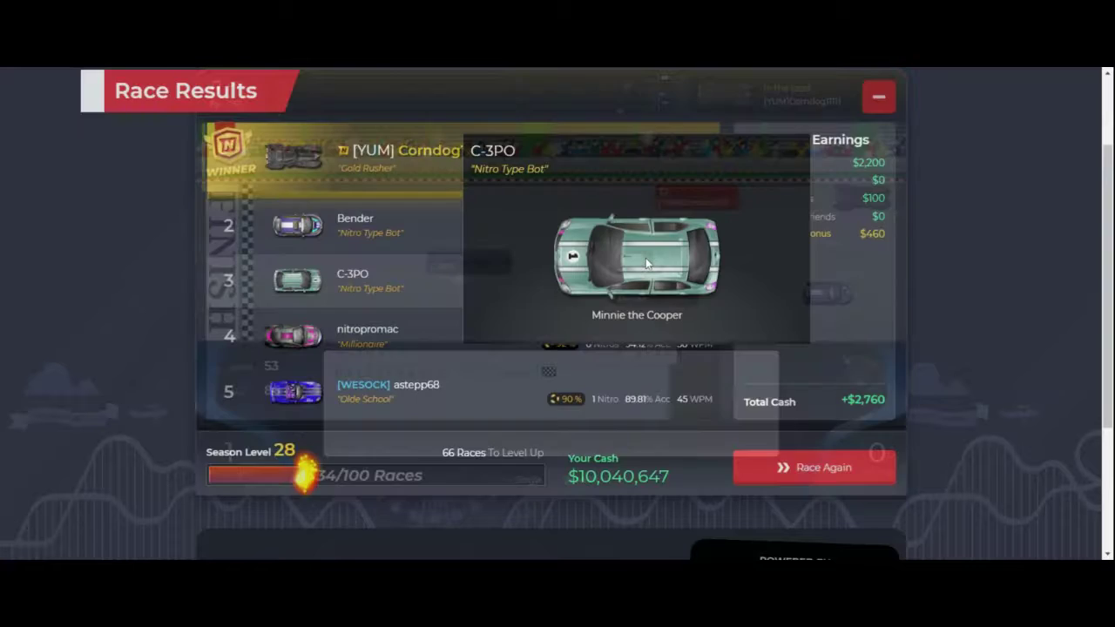
pyautogui.moveTo(384, 391)
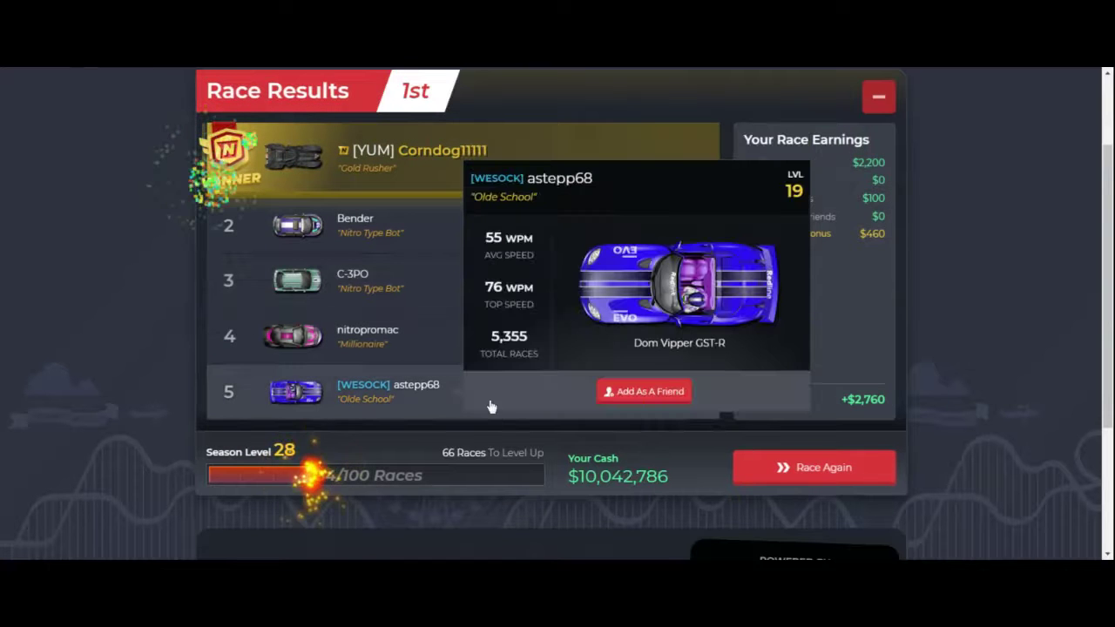
pyautogui.click(644, 391)
pyautogui.moveTo(353, 278)
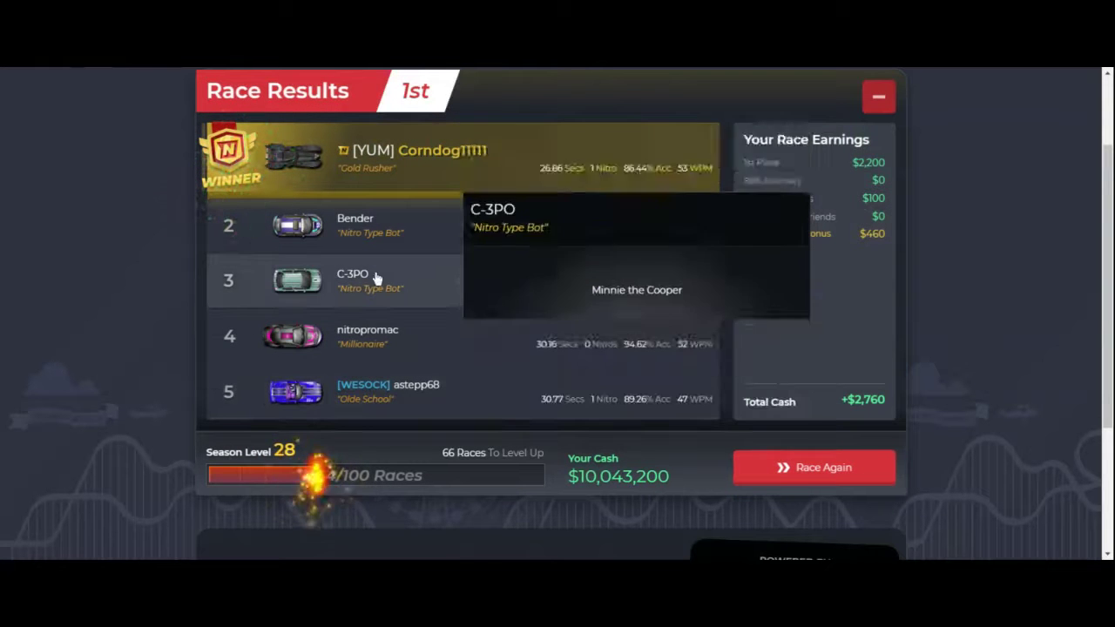
pyautogui.moveTo(367, 337)
pyautogui.click(582, 352)
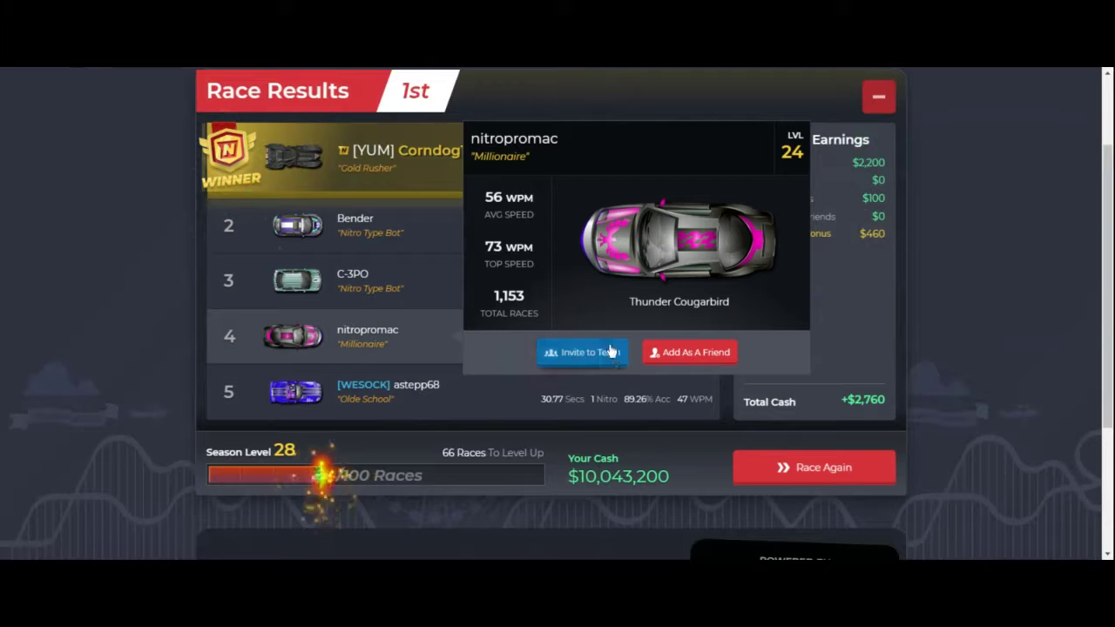
pyautogui.click(681, 352)
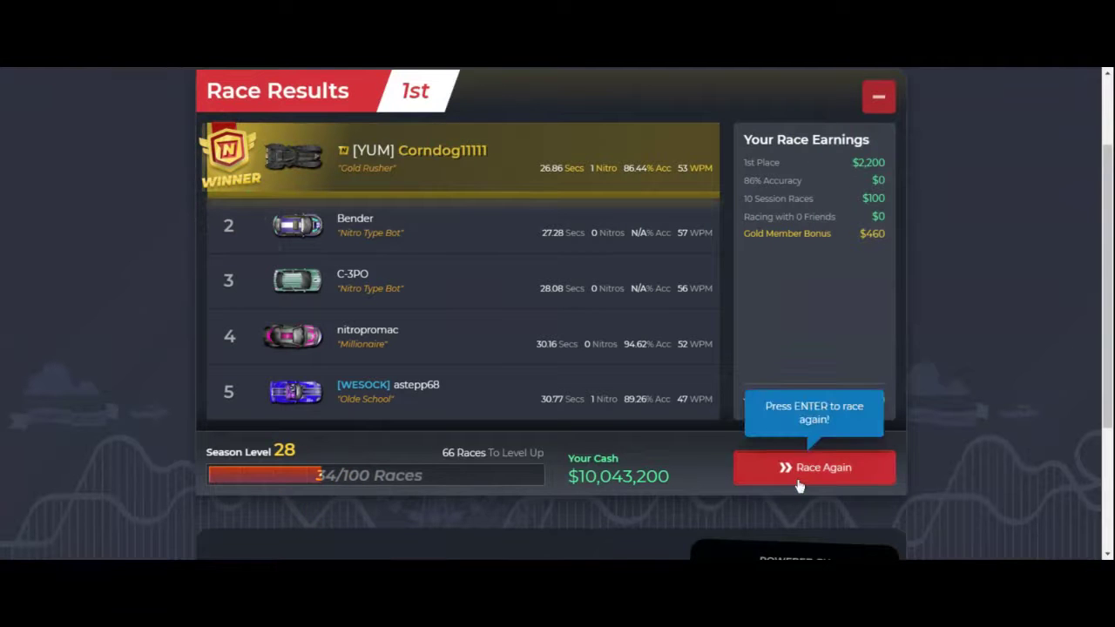
pyautogui.click(798, 470)
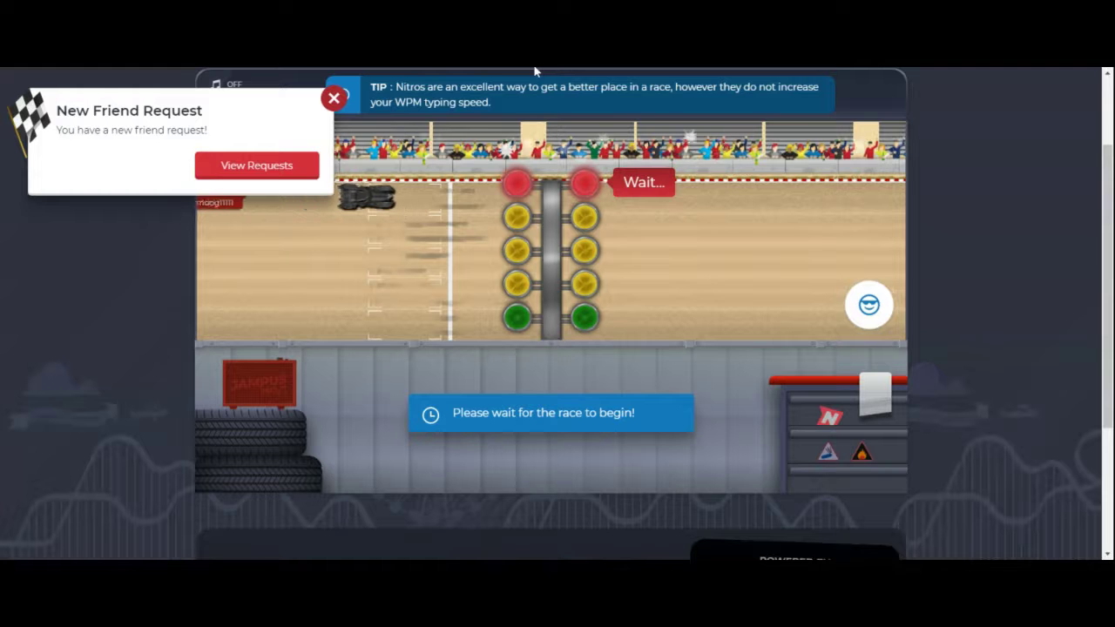
# Dismiss the New Friend Request popup as the transmission-parts race reaches Ready
pyautogui.click(333, 97)
pyautogui.scroll(3, 557, 262)
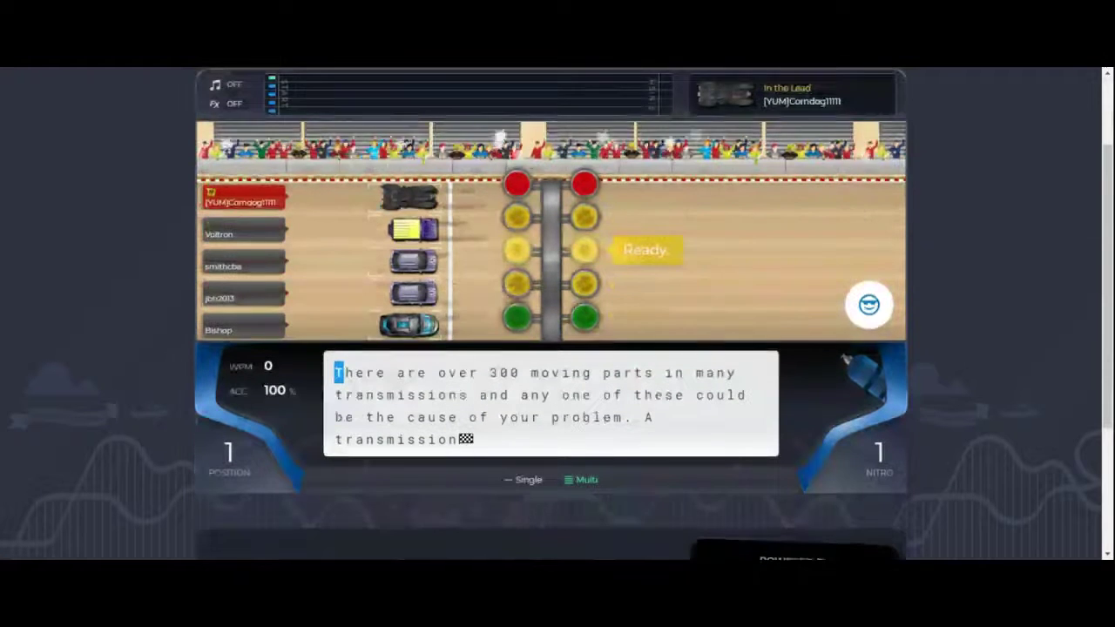
pyautogui.write('The')
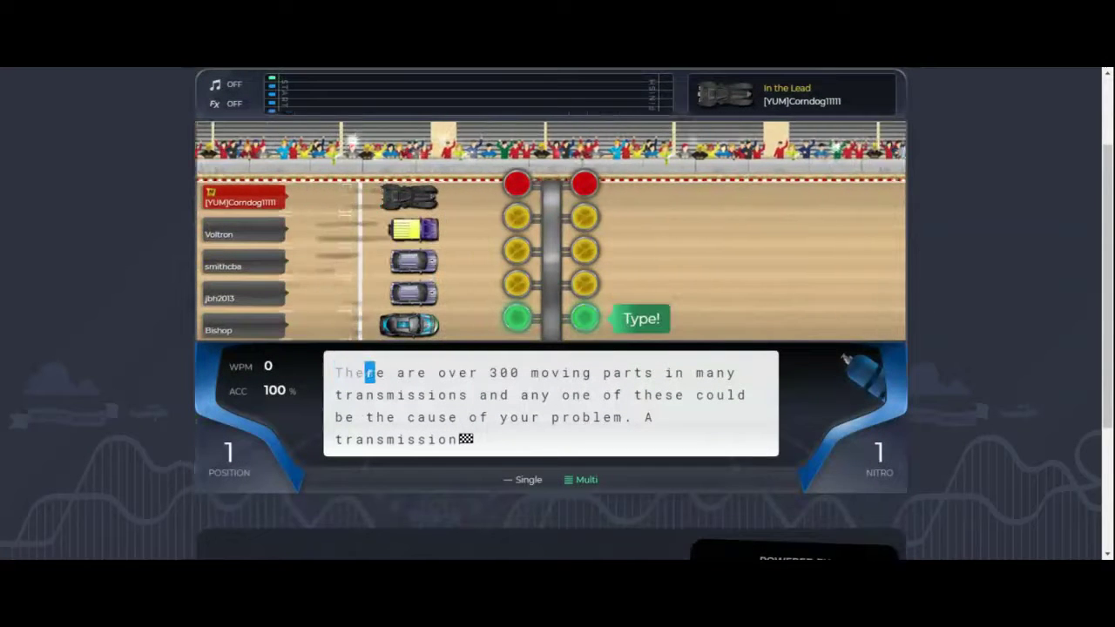
pyautogui.write('re are over ')
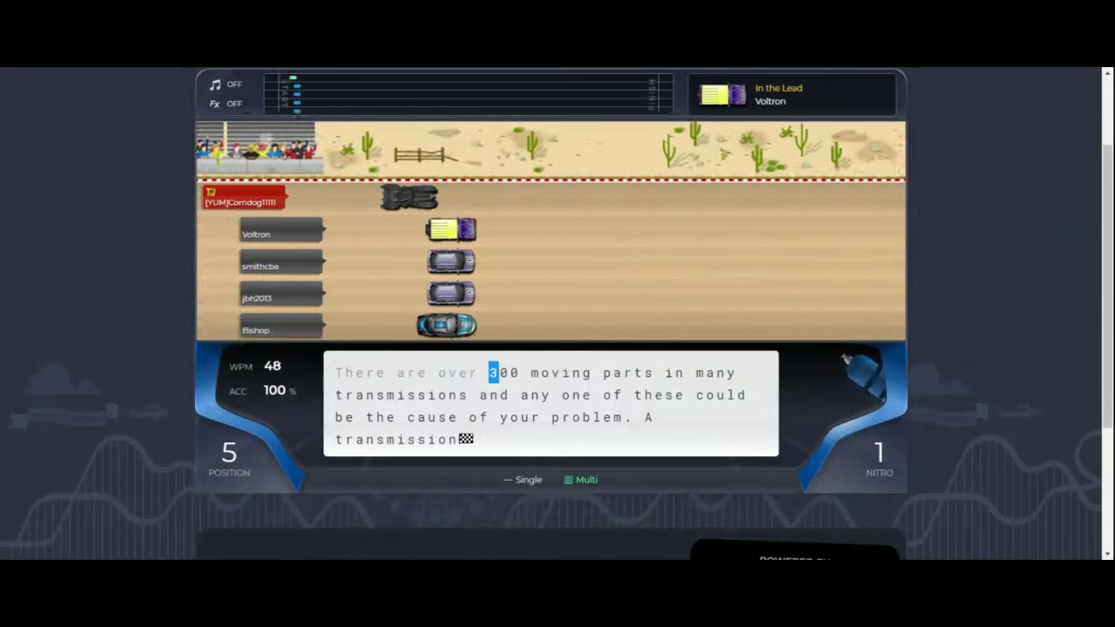
pyautogui.write('300 moving ')
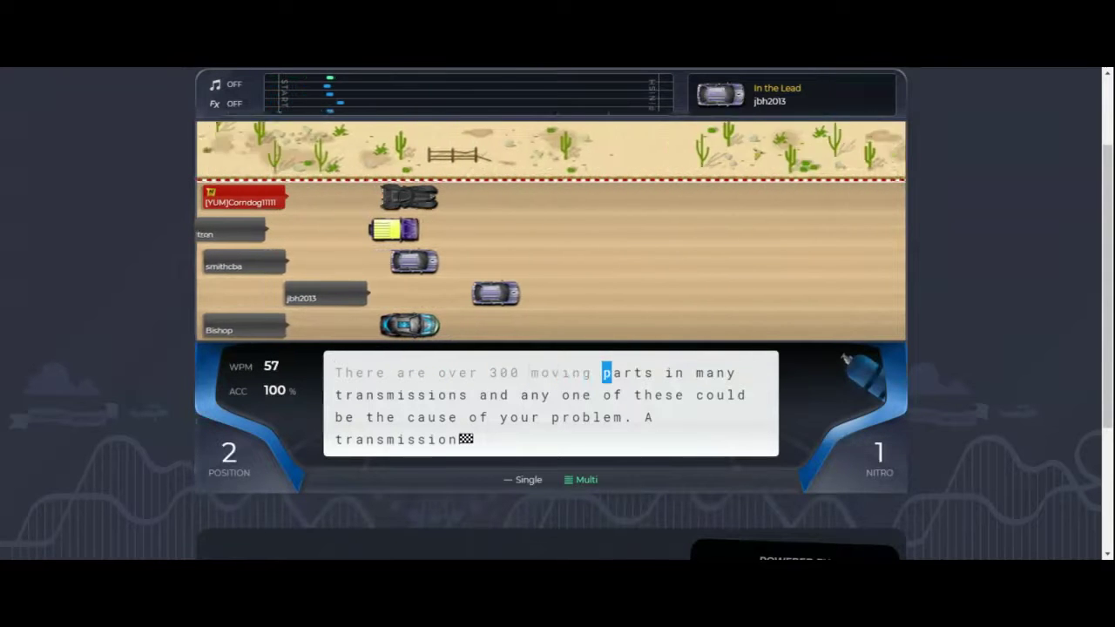
pyautogui.write('parts in')
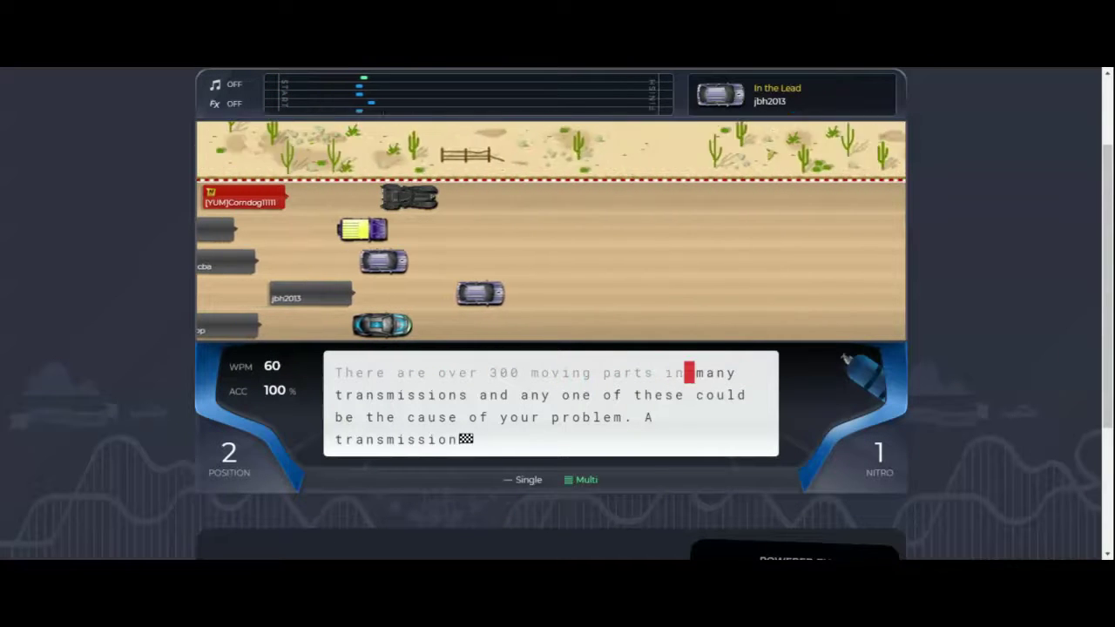
# Finish the transmission passage, fixing typos, to win the race at 61 WPM
pyautogui.press('BackSpace')
pyautogui.write('many ')
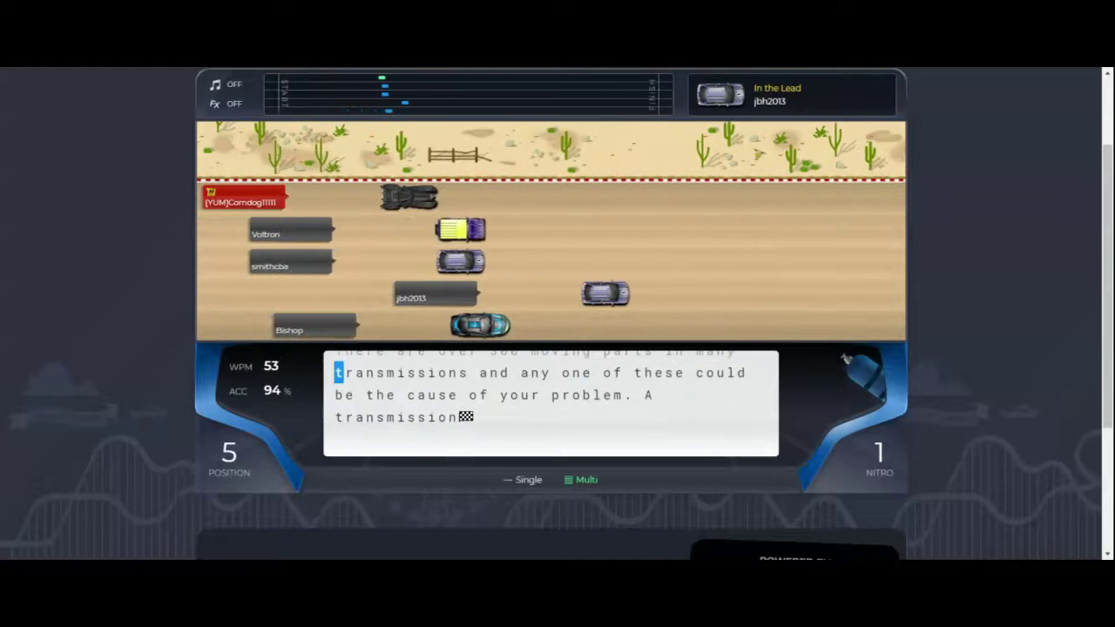
pyautogui.write('transmissions and any onw')
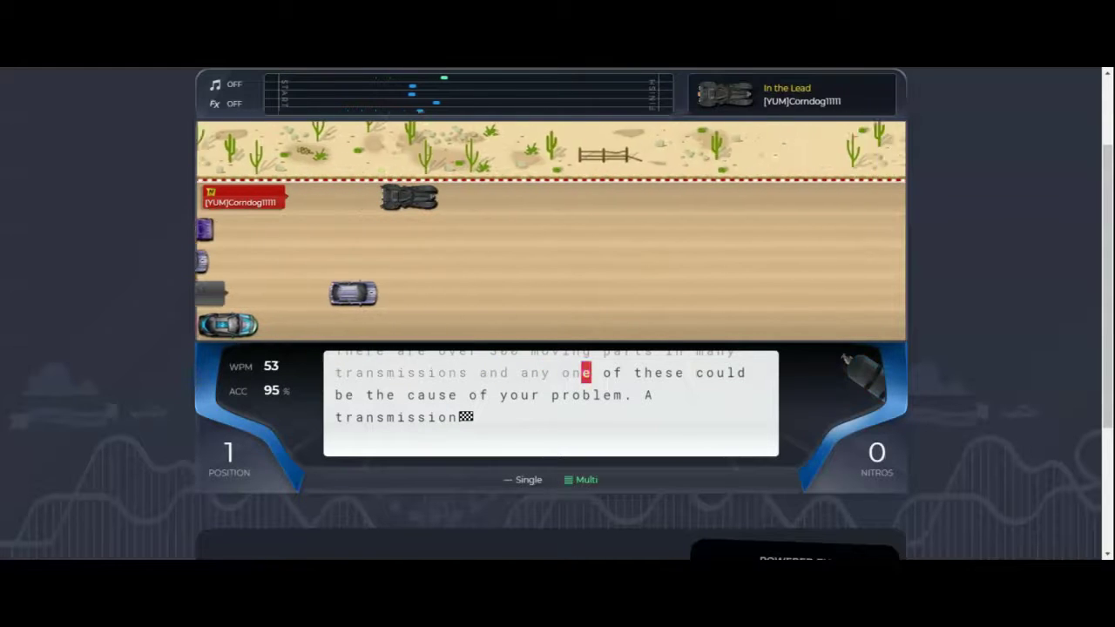
pyautogui.press('BackSpace')
pyautogui.write('e of these co')
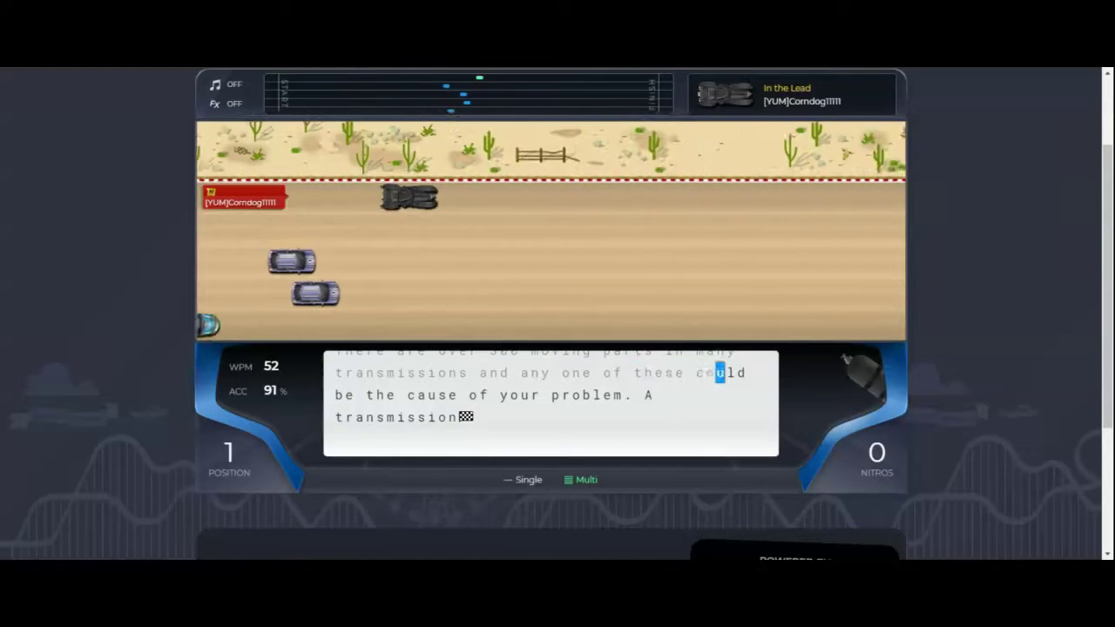
pyautogui.write('uls')
pyautogui.write('d be the c')
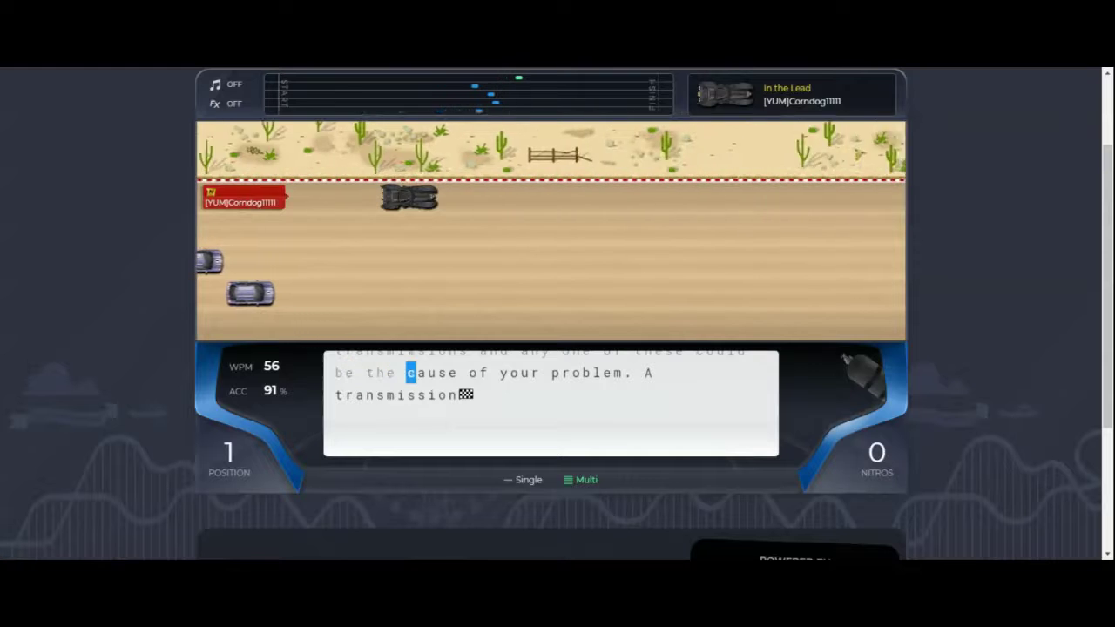
pyautogui.write('ause ')
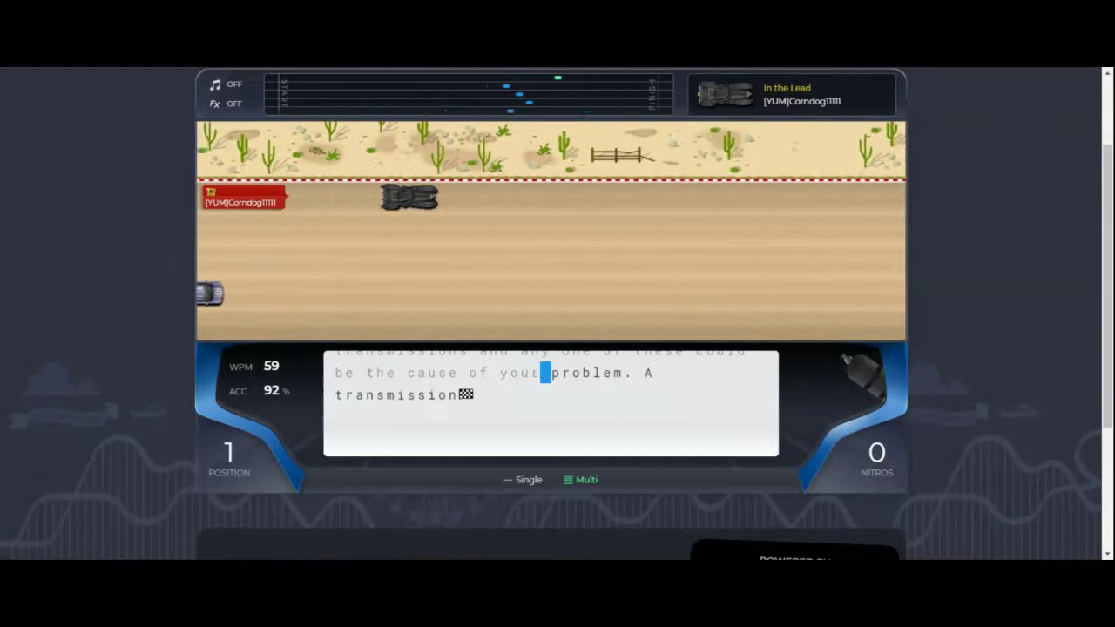
pyautogui.write('em. ')
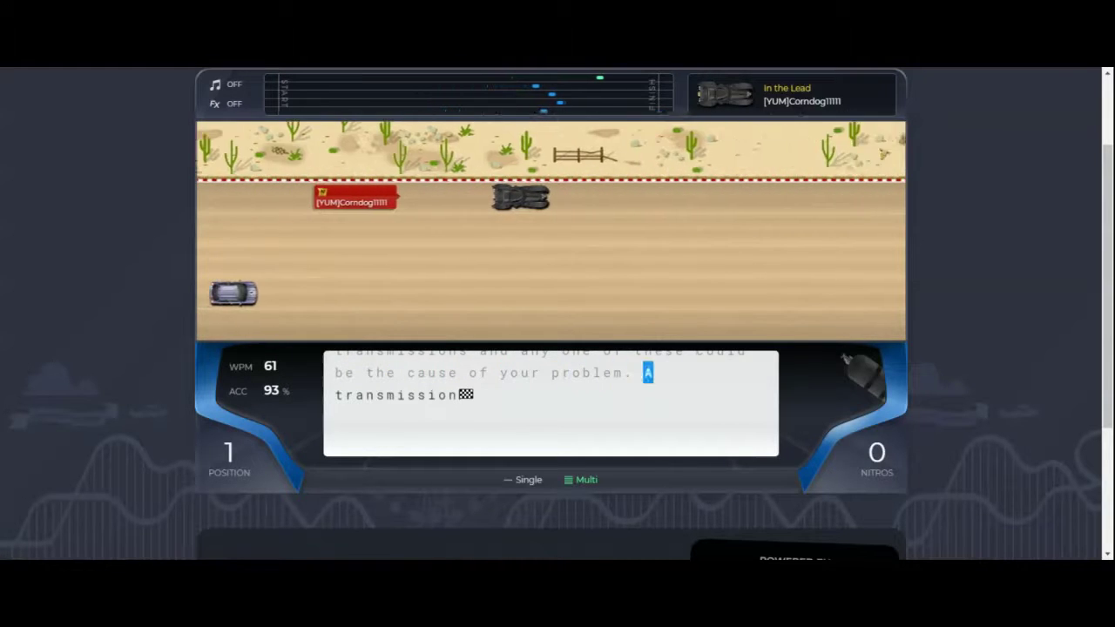
pyautogui.write('A transn')
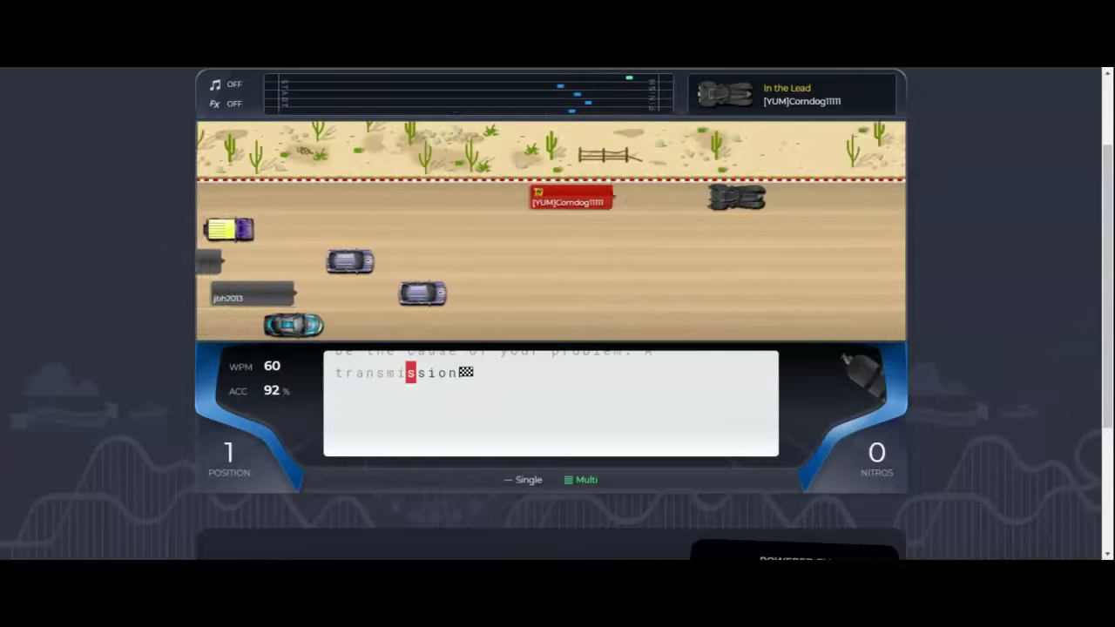
pyautogui.press('BackSpace')
pyautogui.write('mission')
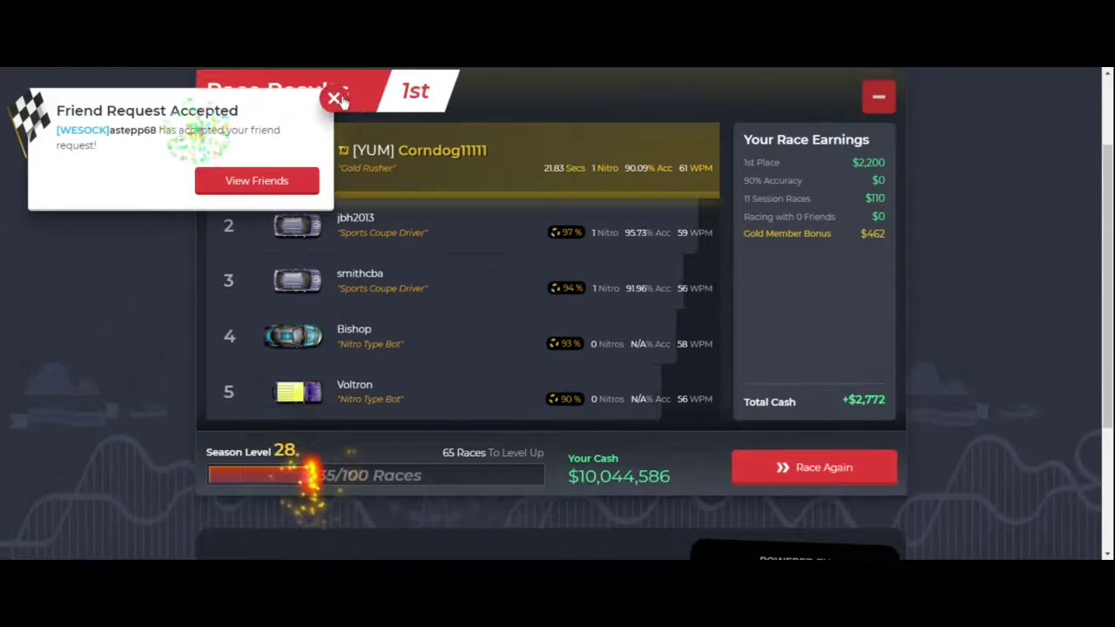
# Dismiss the Friend Request Accepted popup and choose Race Again
pyautogui.click(333, 98)
pyautogui.moveTo(814, 467)
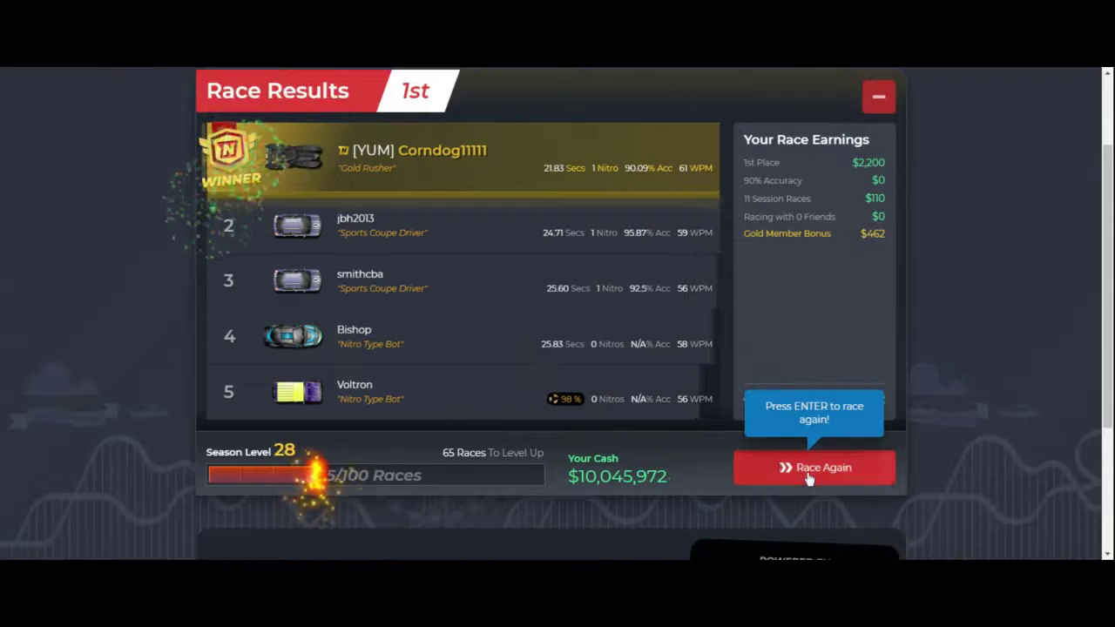
pyautogui.click(814, 467)
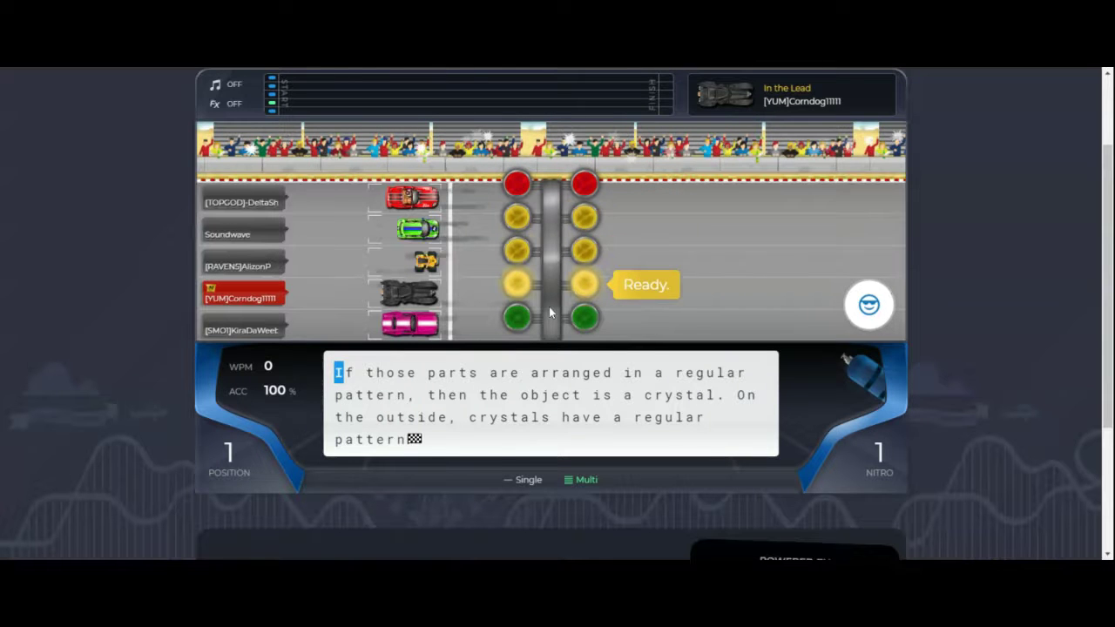
pyautogui.write('If th')
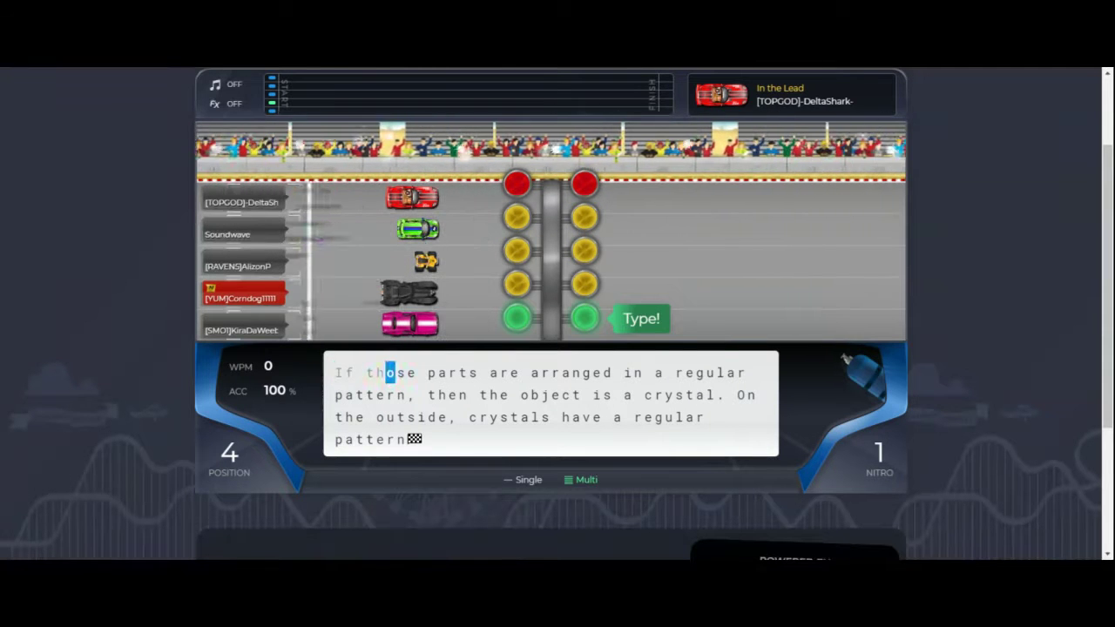
pyautogui.write('ose pa')
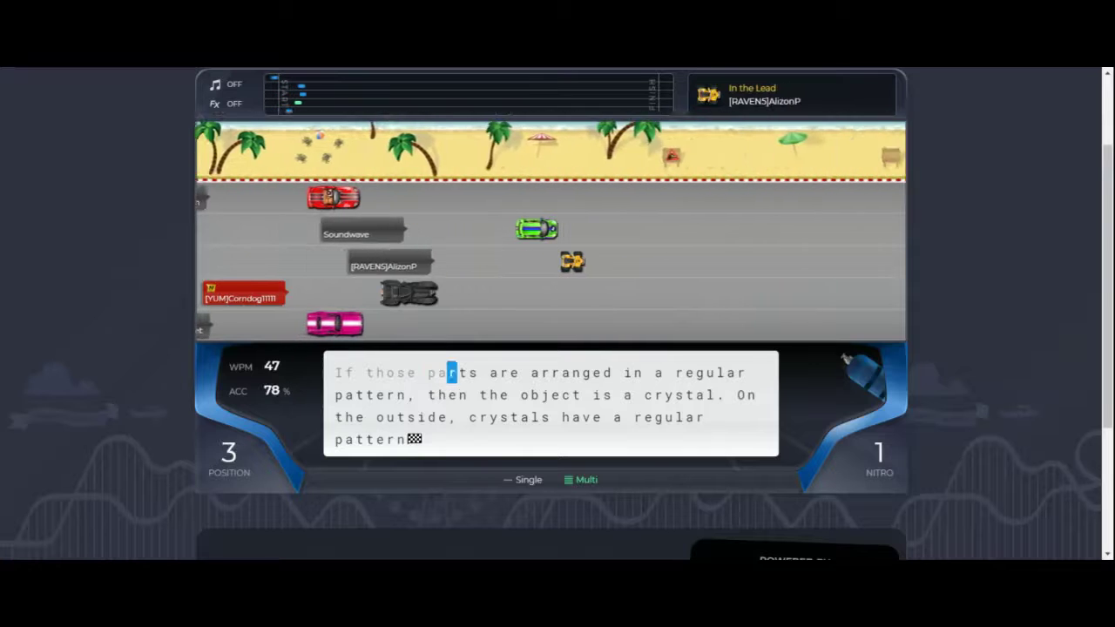
pyautogui.write('rts are arranged in ')
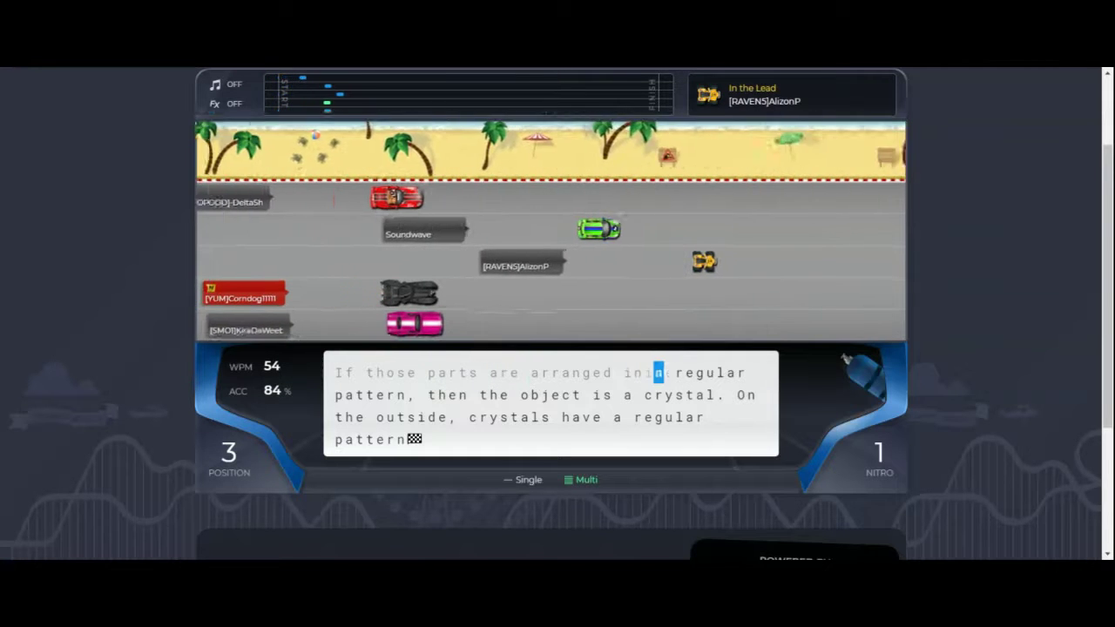
pyautogui.write('a regular p')
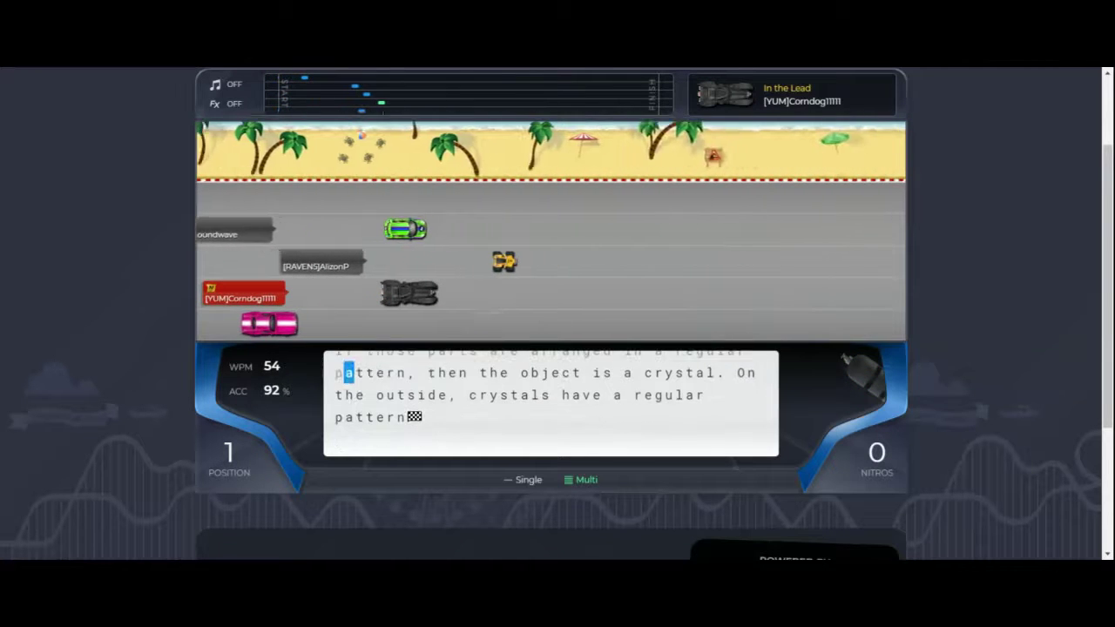
pyautogui.write('attern, then ')
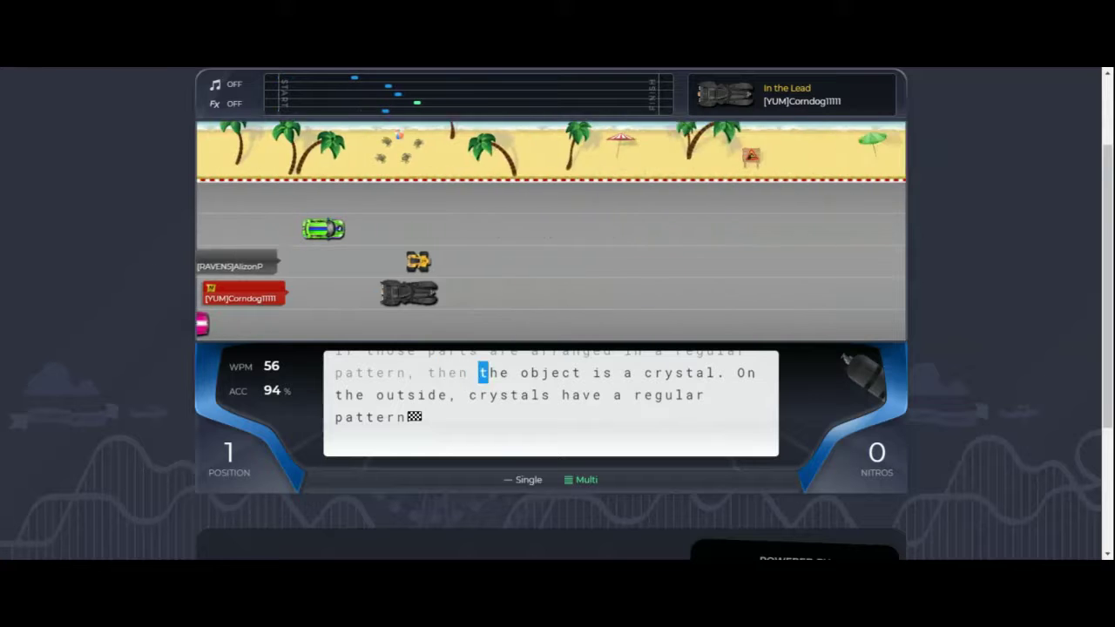
pyautogui.write('the object is a ')
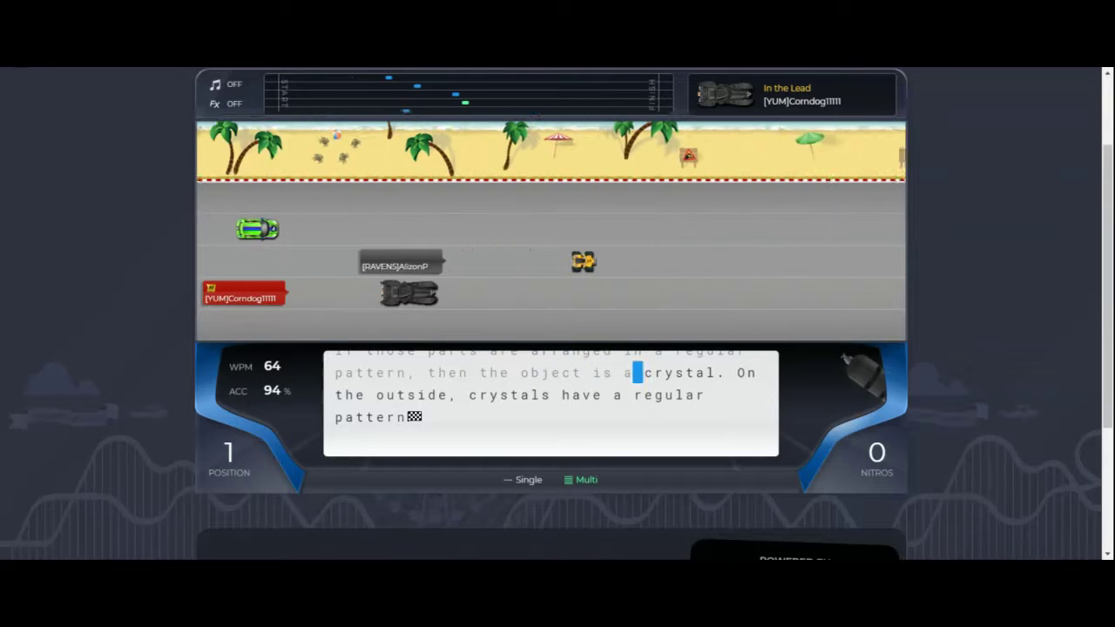
pyautogui.write('crystal. ')
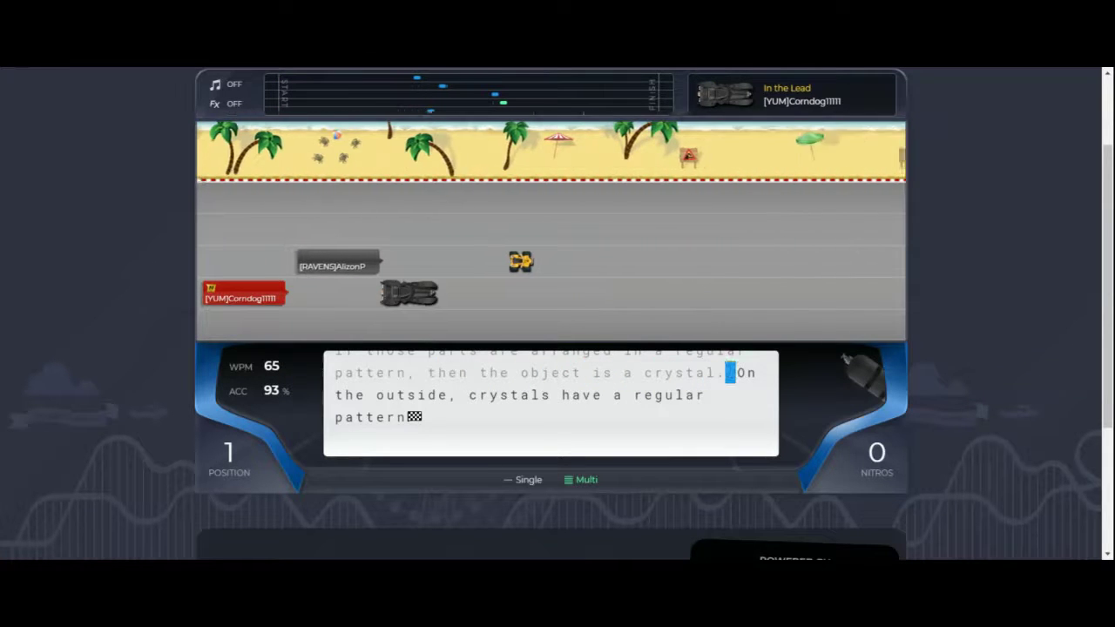
pyautogui.write('On the outs')
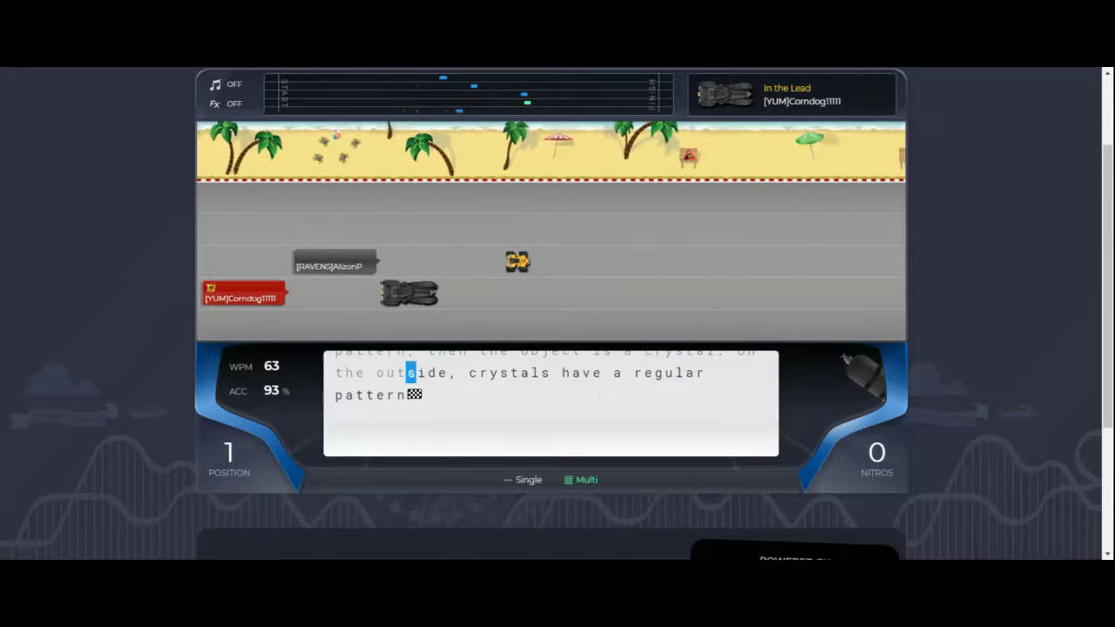
pyautogui.write('ide, cryst')
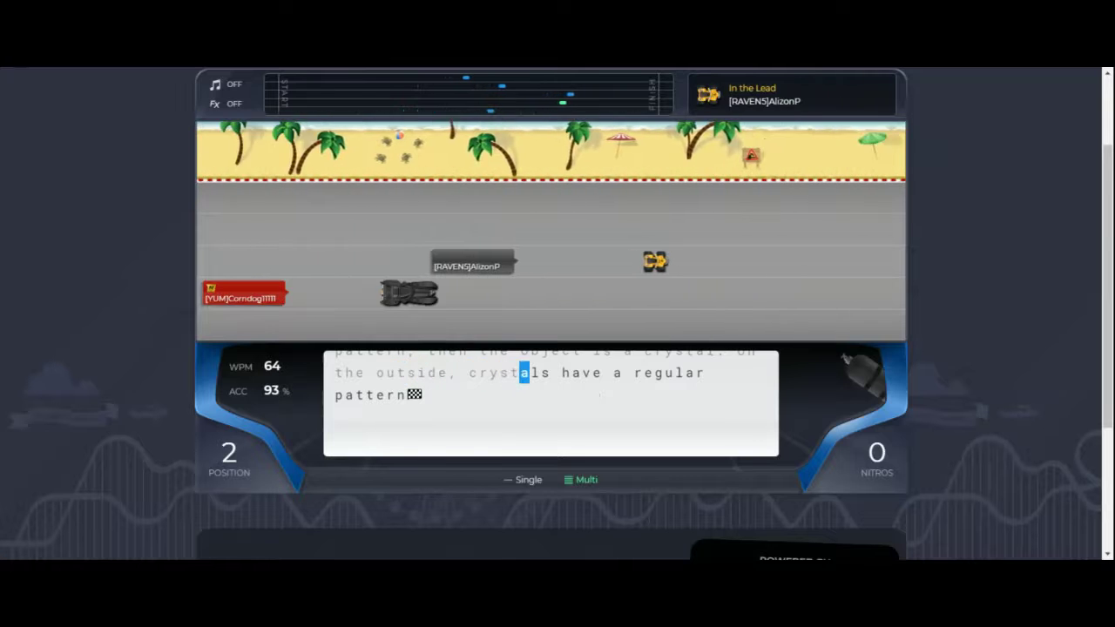
pyautogui.write('sals have ')
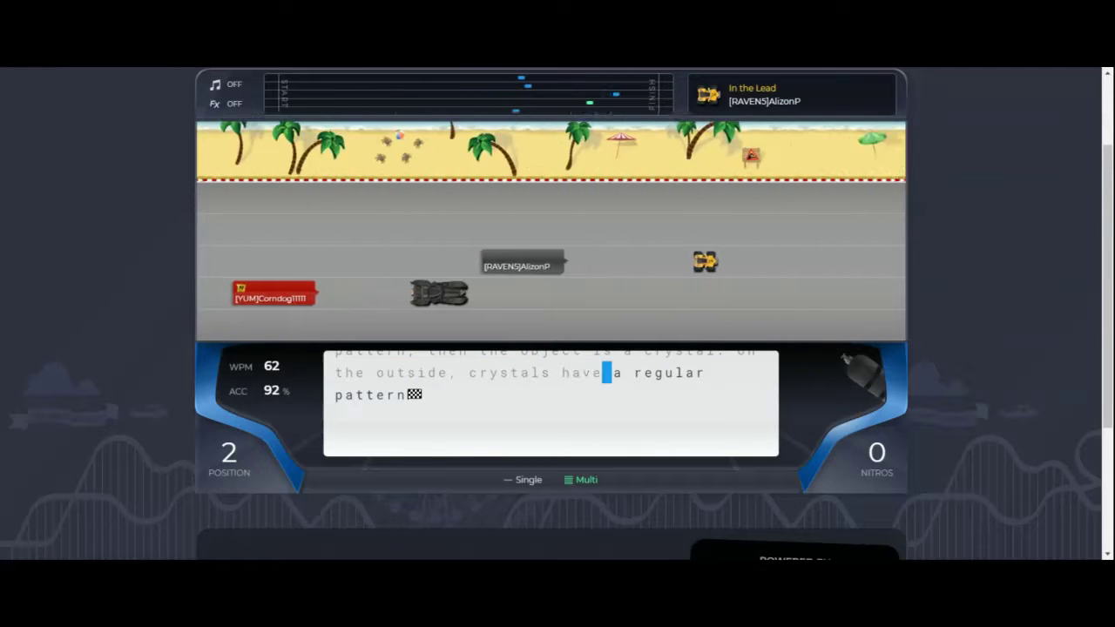
pyautogui.write('sa regul')
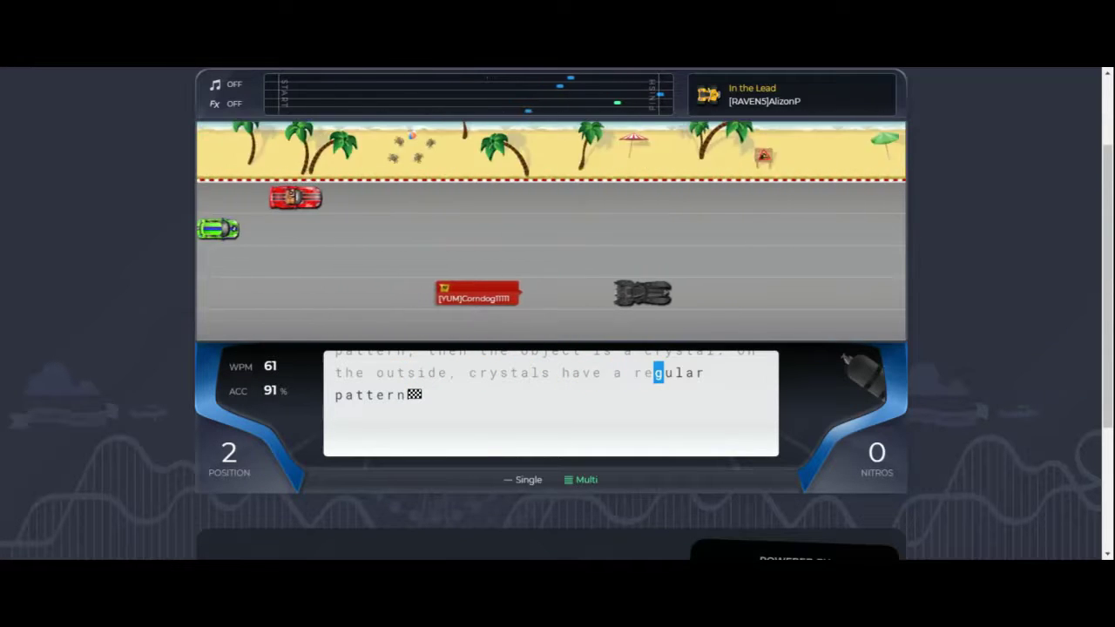
pyautogui.write('ar patter')
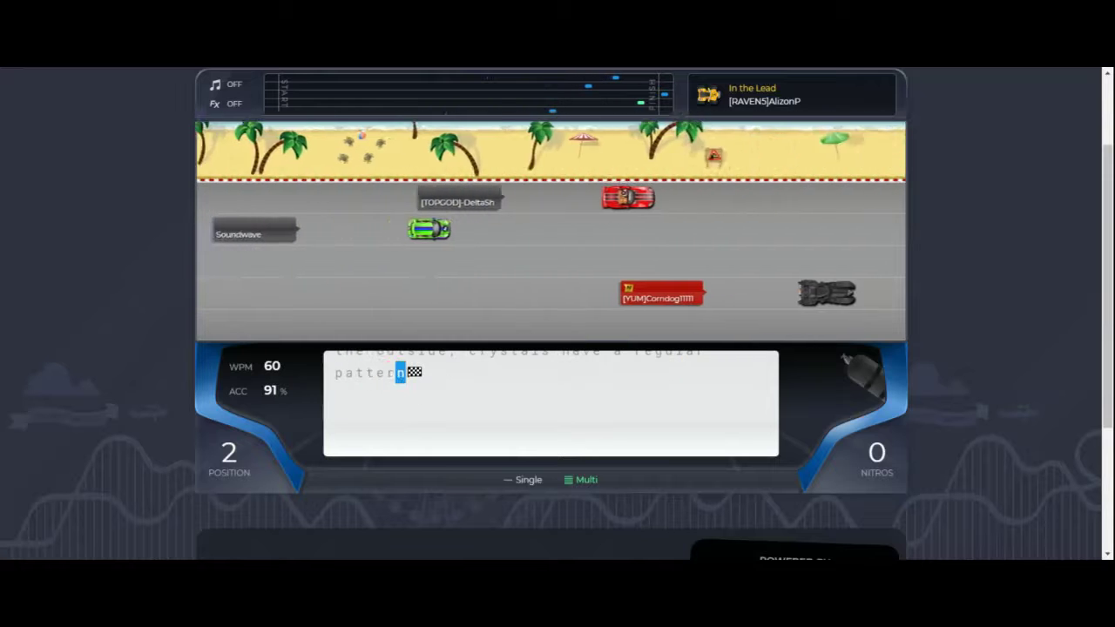
pyautogui.write('n')
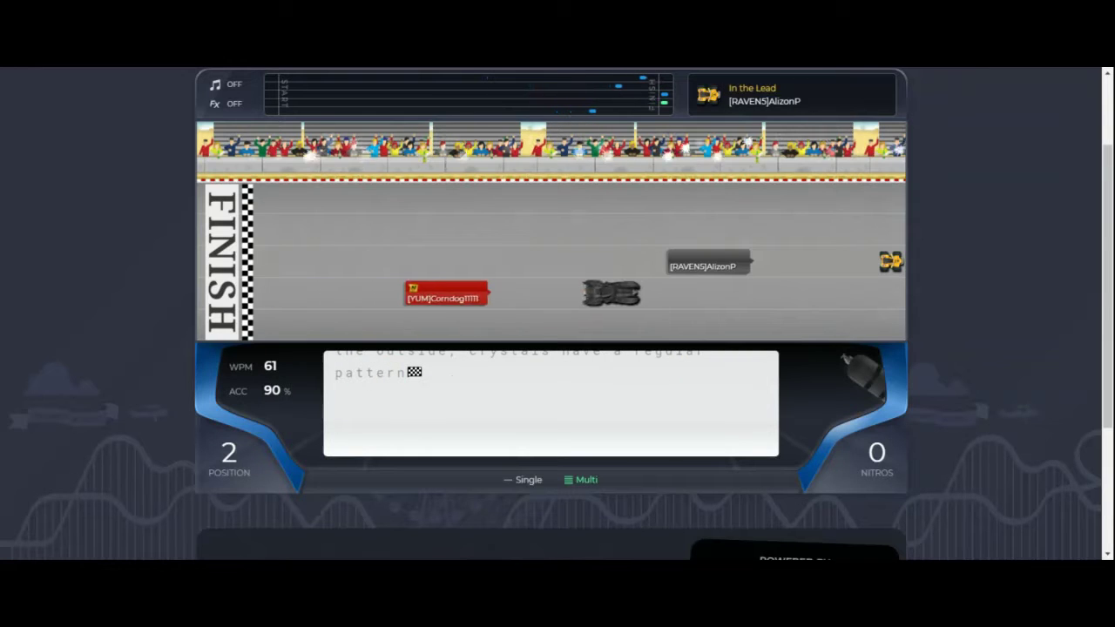
pyautogui.moveTo(383, 156)
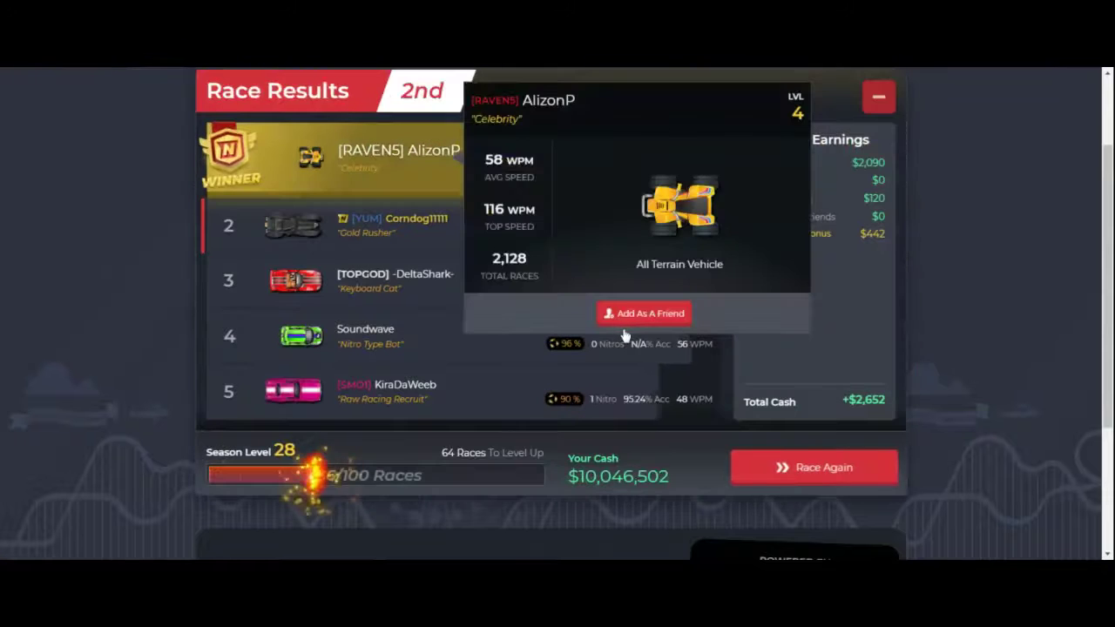
pyautogui.scroll(2, 617, 311)
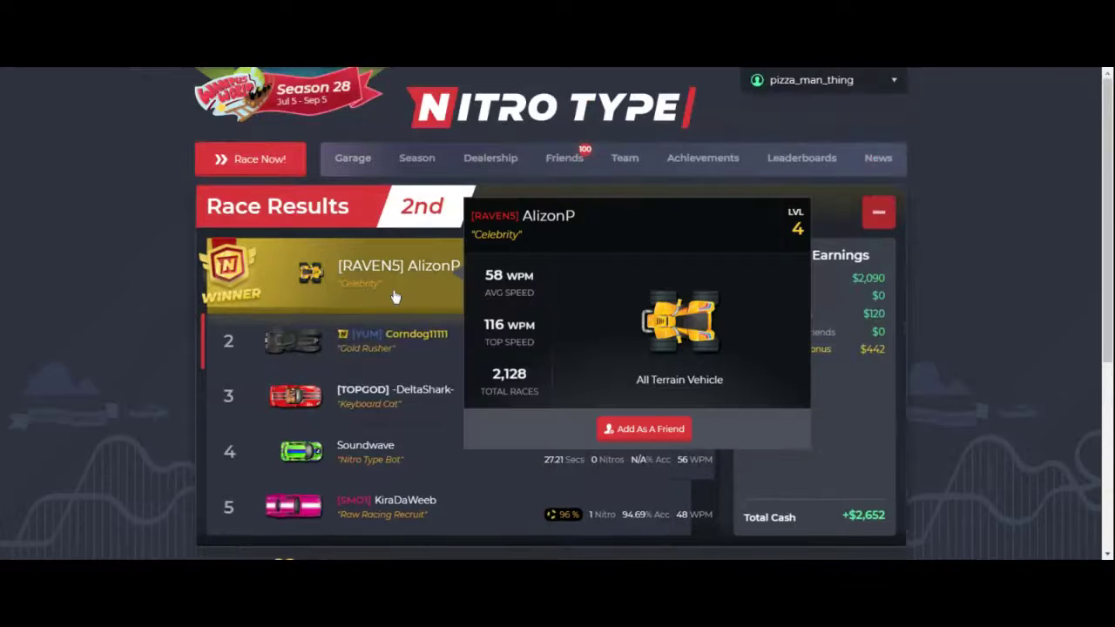
# Add the race winner as a friend, then select the green Dom Vipper GST-R in the Garage
pyautogui.click(644, 429)
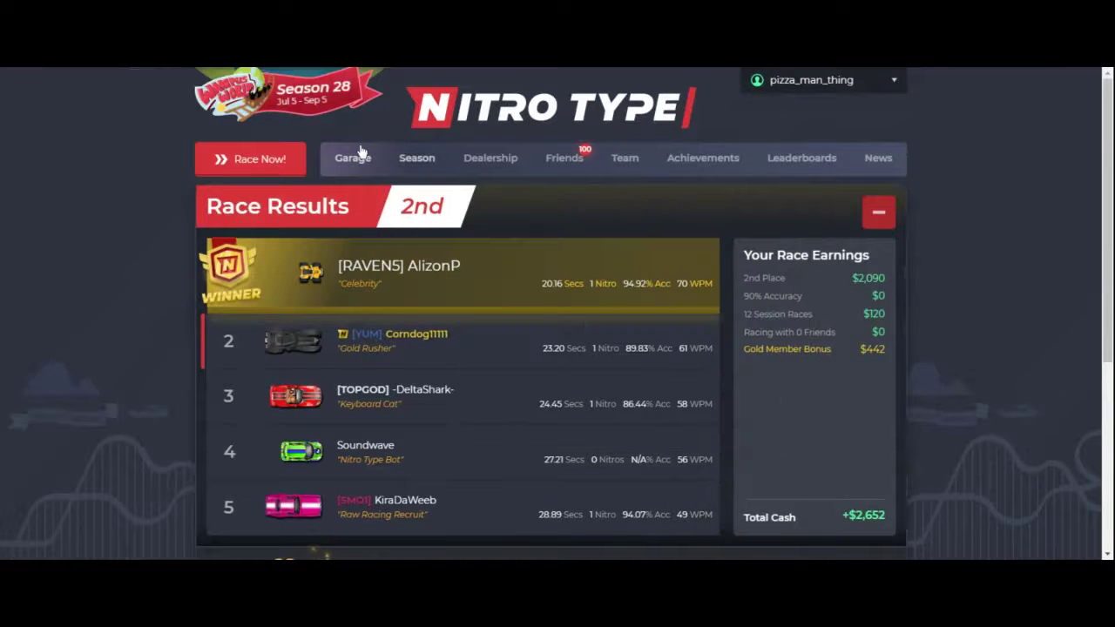
pyautogui.click(354, 157)
pyautogui.scroll(-5, 505, 331)
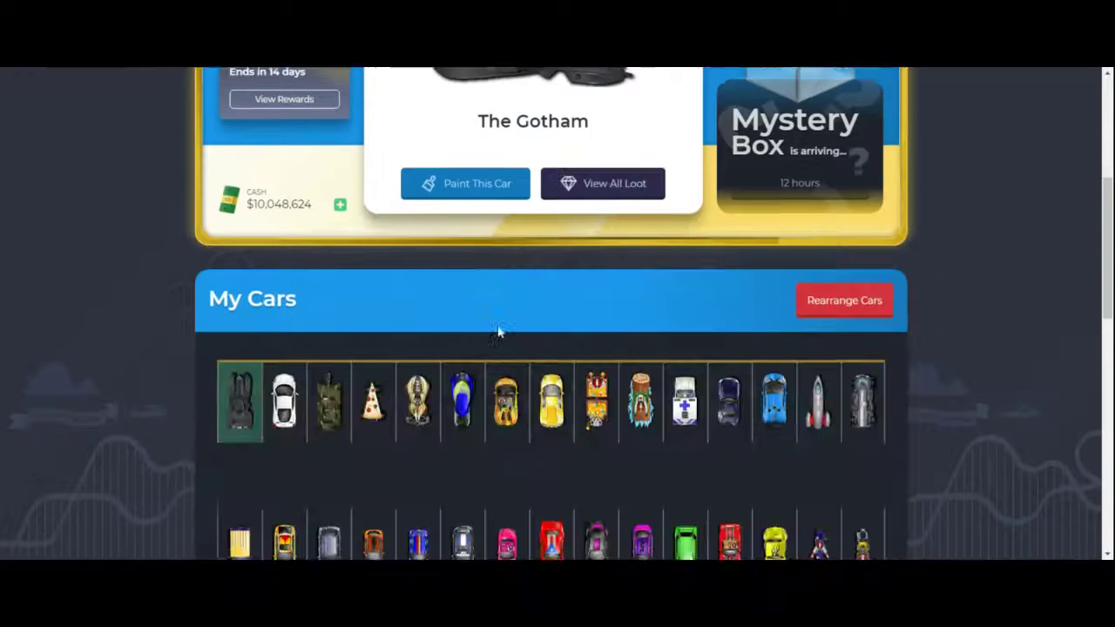
pyautogui.scroll(-3, 505, 331)
pyautogui.scroll(-3, 662, 418)
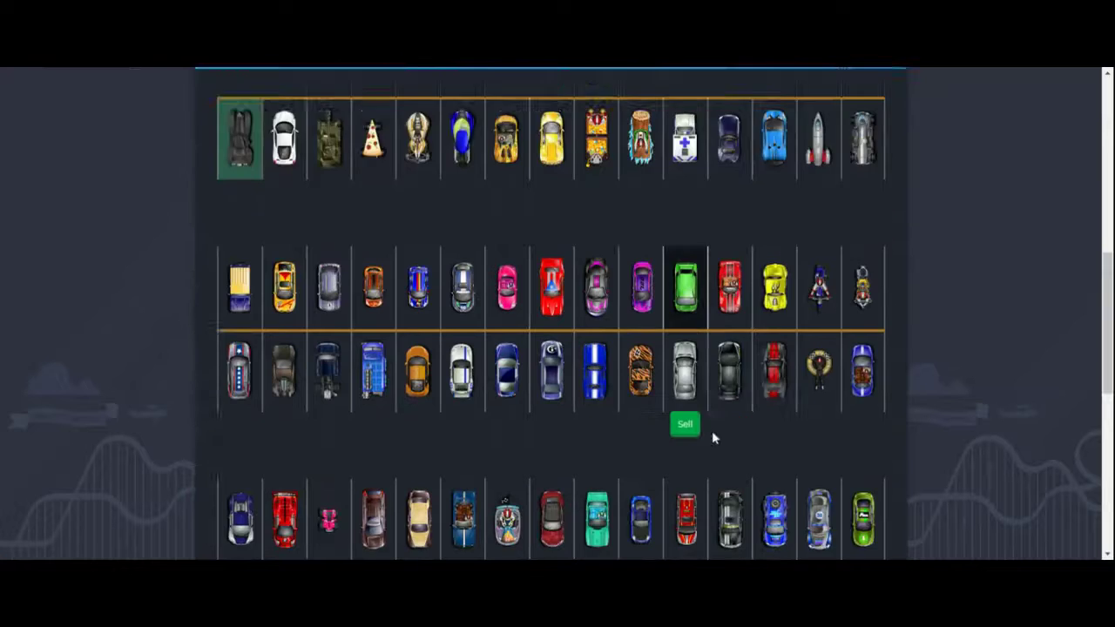
pyautogui.click(730, 202)
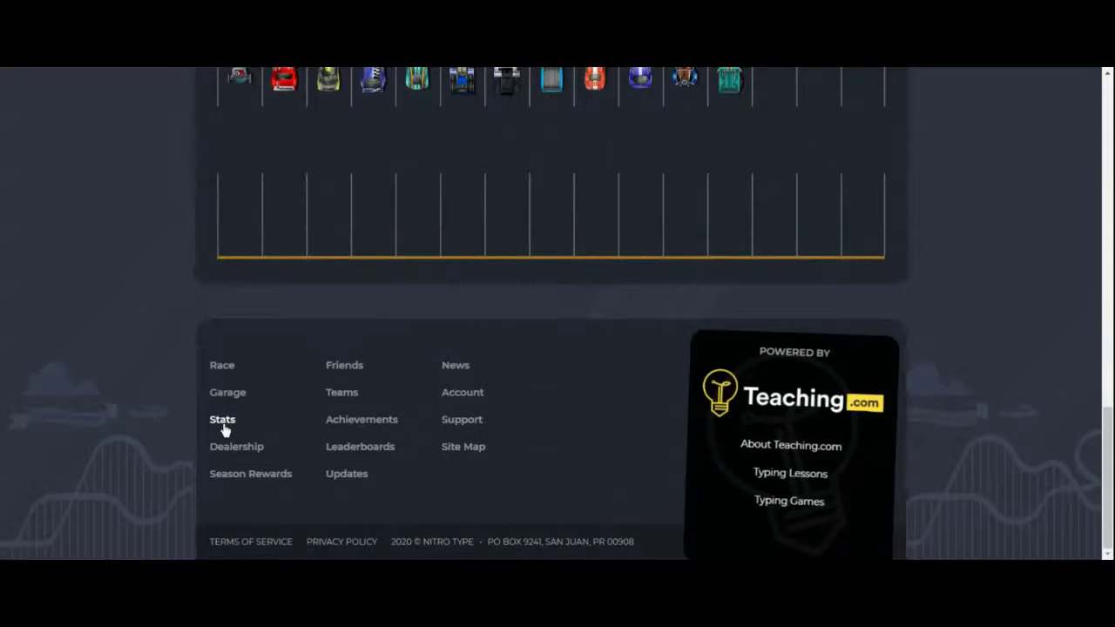
# Open the Stats page to review the 59 WPM average and 6,012 races
pyautogui.click(223, 420)
pyautogui.scroll(-3, 784, 366)
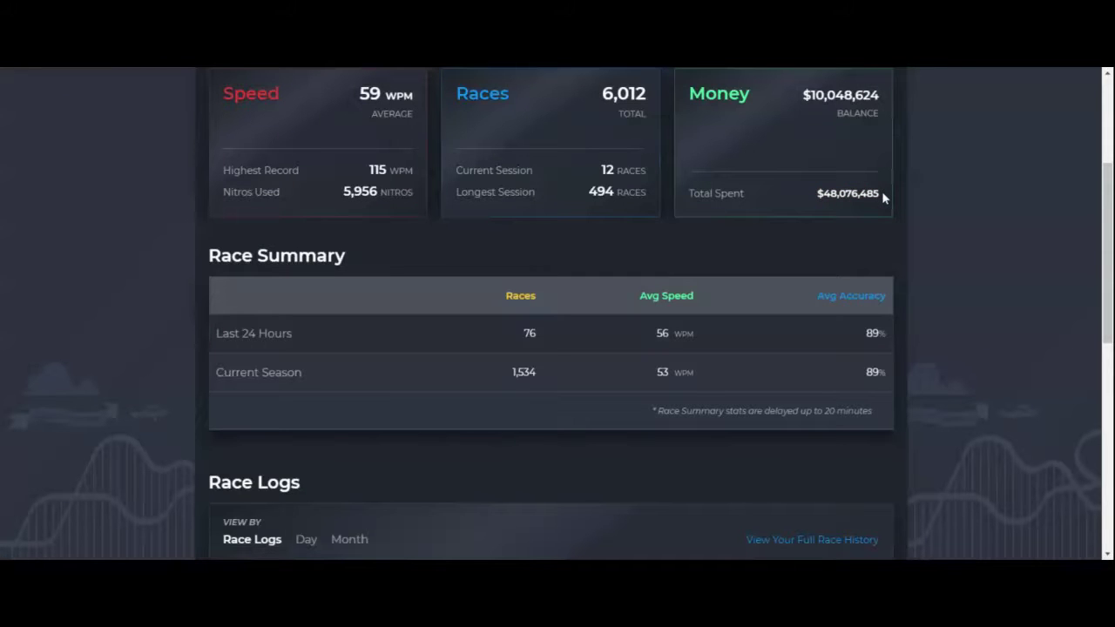
pyautogui.scroll(-2, 883, 196)
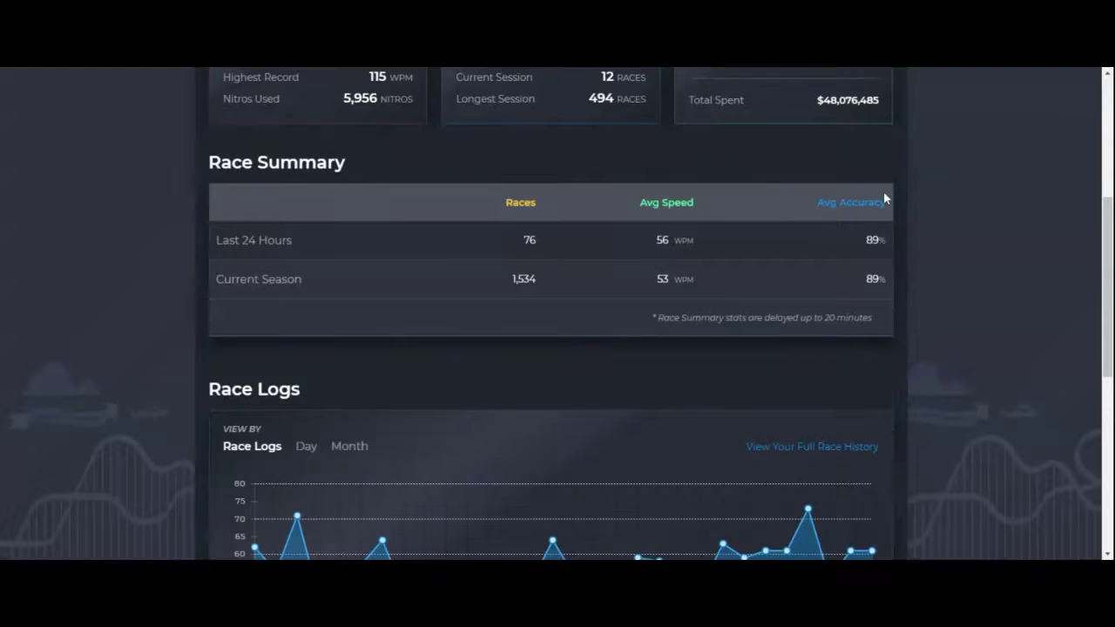
pyautogui.scroll(3, 883, 196)
pyautogui.scroll(2, 883, 196)
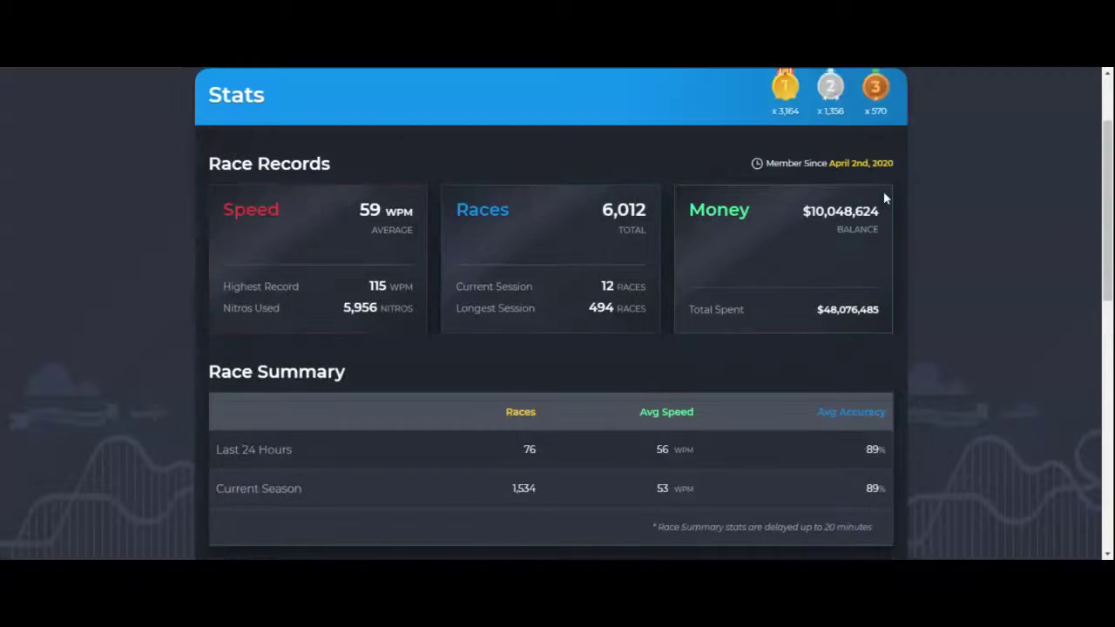
pyautogui.scroll(3, 884, 196)
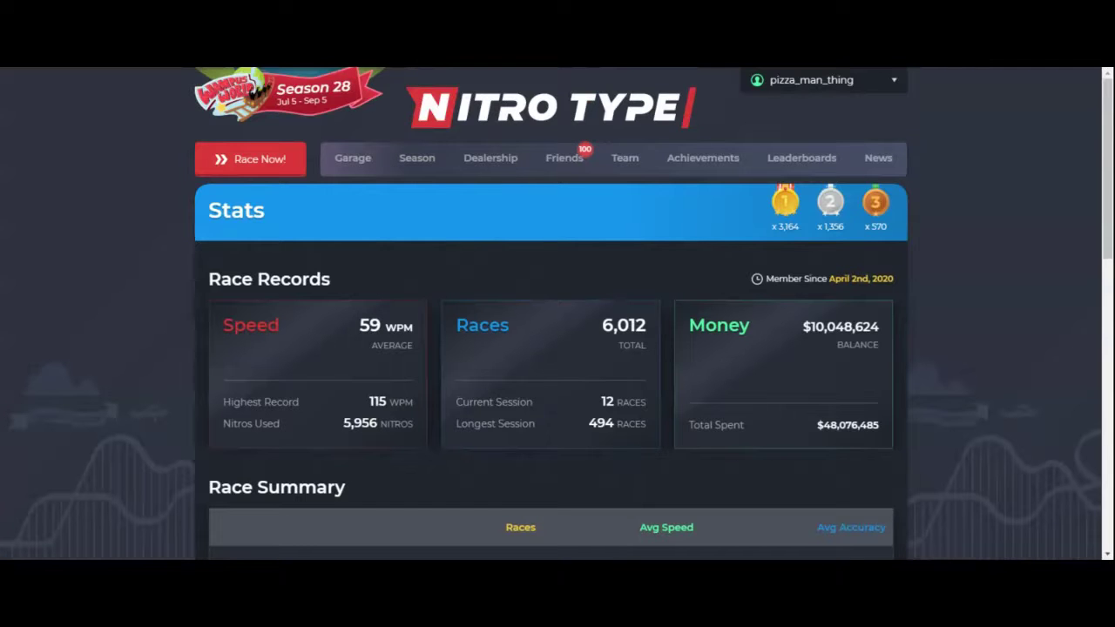
# In the Garage, make The Gotham the current car instead of the Dom Vipper GST-R
pyautogui.click(353, 157)
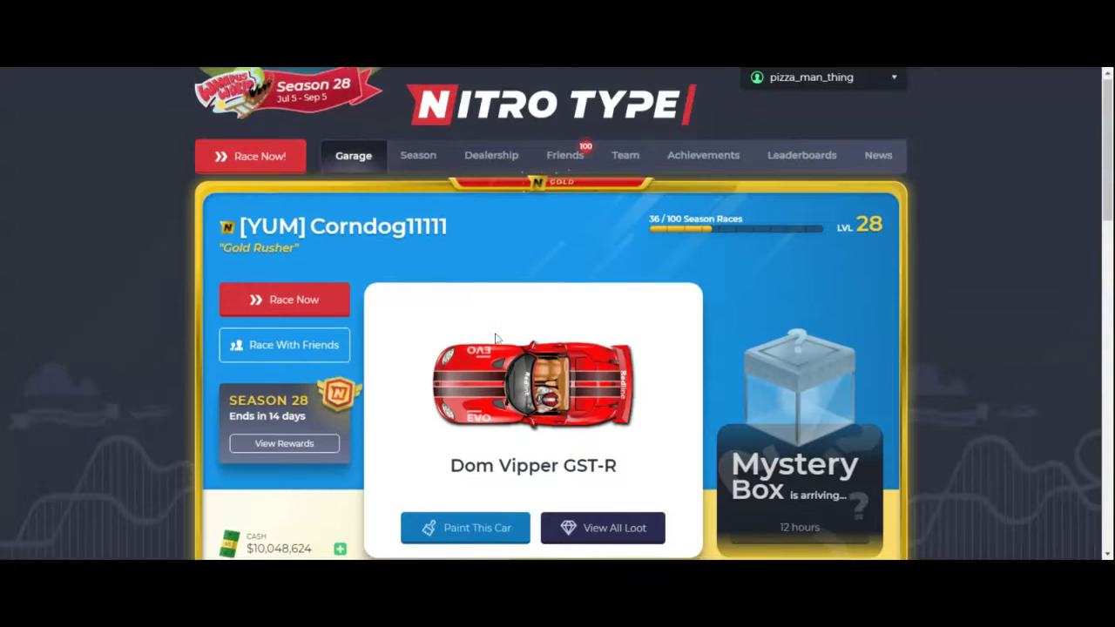
pyautogui.scroll(-2, 489, 350)
pyautogui.moveTo(510, 352); pyautogui.dragTo(648, 356)
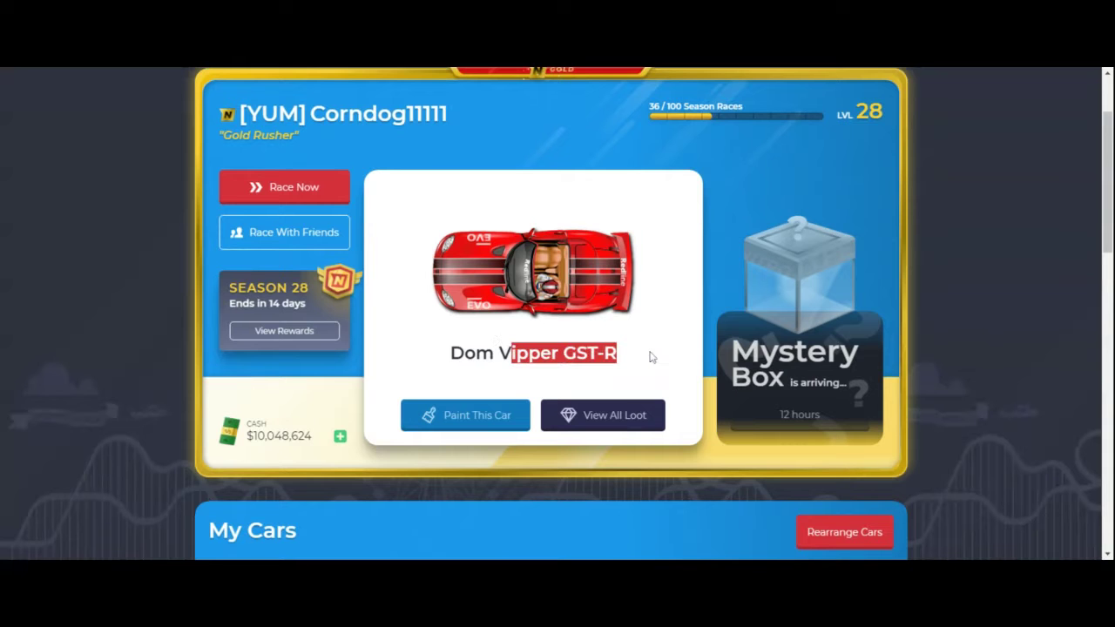
pyautogui.click(610, 370)
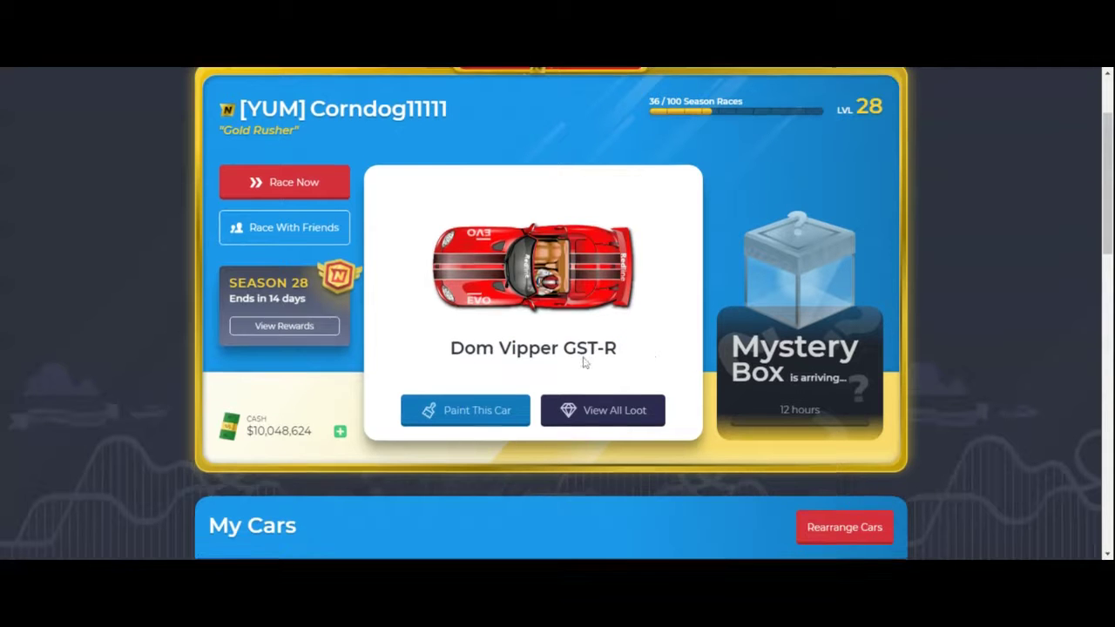
pyautogui.scroll(-4, 558, 349)
pyautogui.click(246, 283)
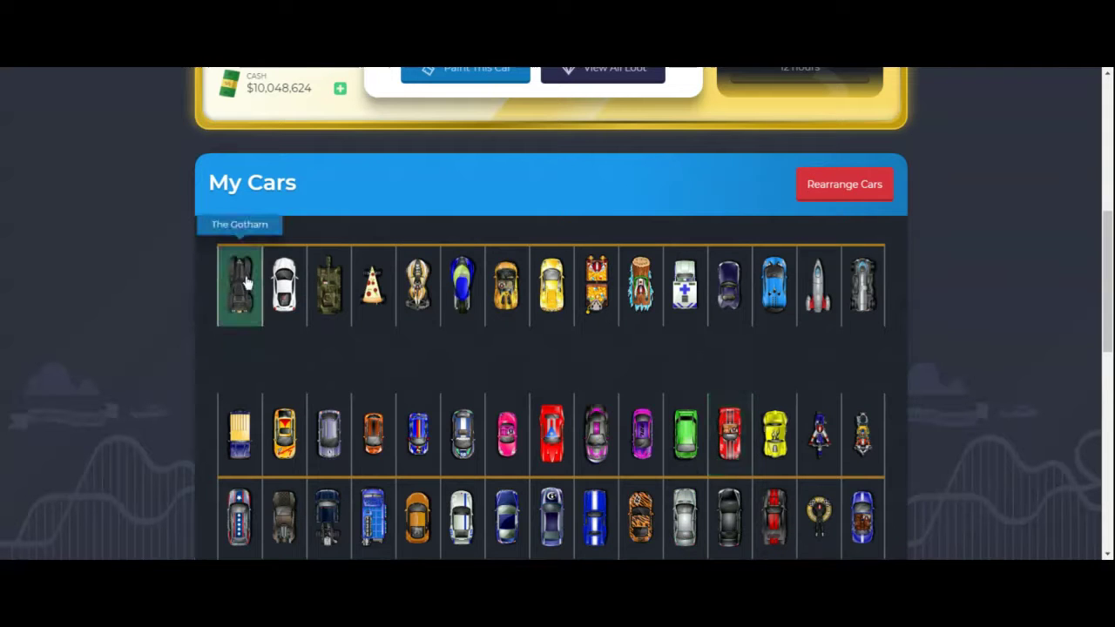
pyautogui.scroll(5, 478, 315)
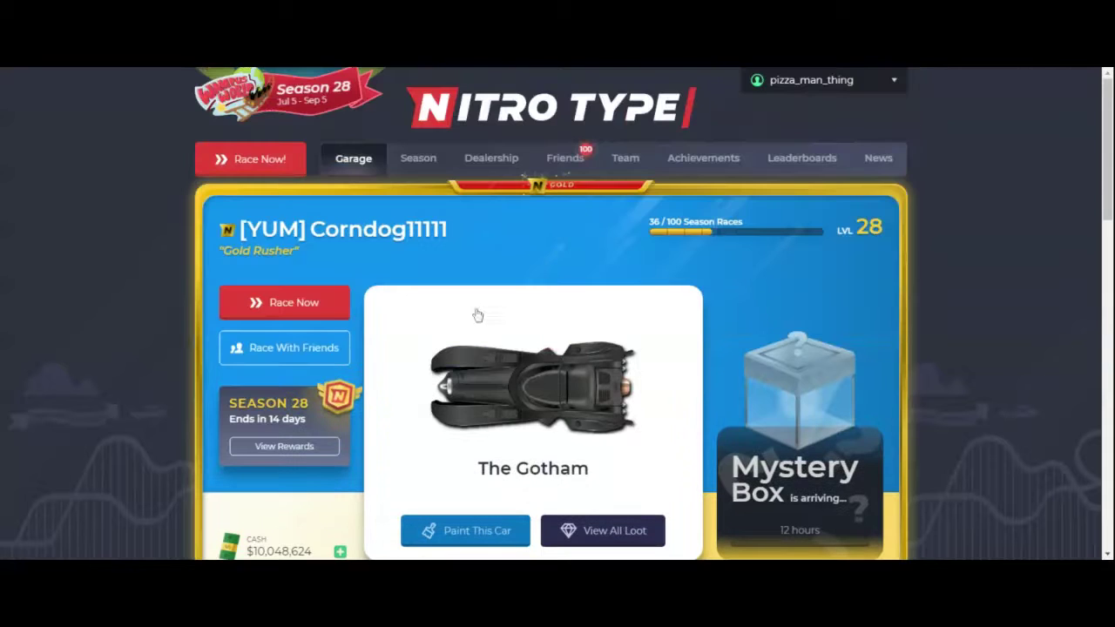
# On Achievements, browse Savings & Earnings, Hey Big Spender, King of the Race and Endurance Racing
pyautogui.click(724, 162)
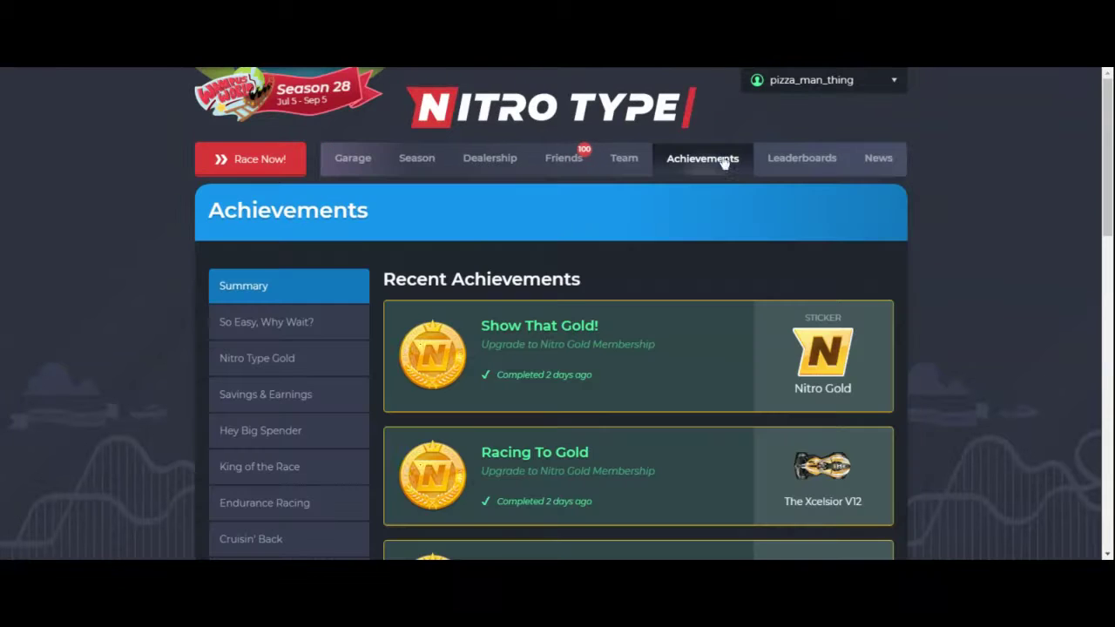
pyautogui.scroll(-2, 261, 366)
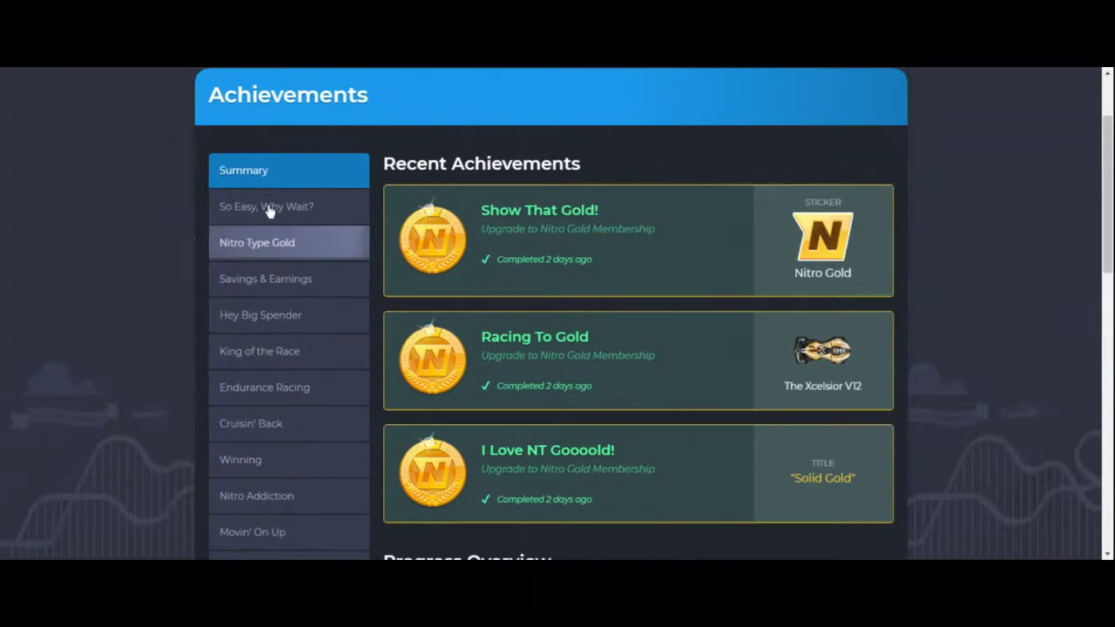
pyautogui.click(265, 278)
pyautogui.click(259, 315)
pyautogui.click(260, 351)
pyautogui.scroll(-2, 288, 384)
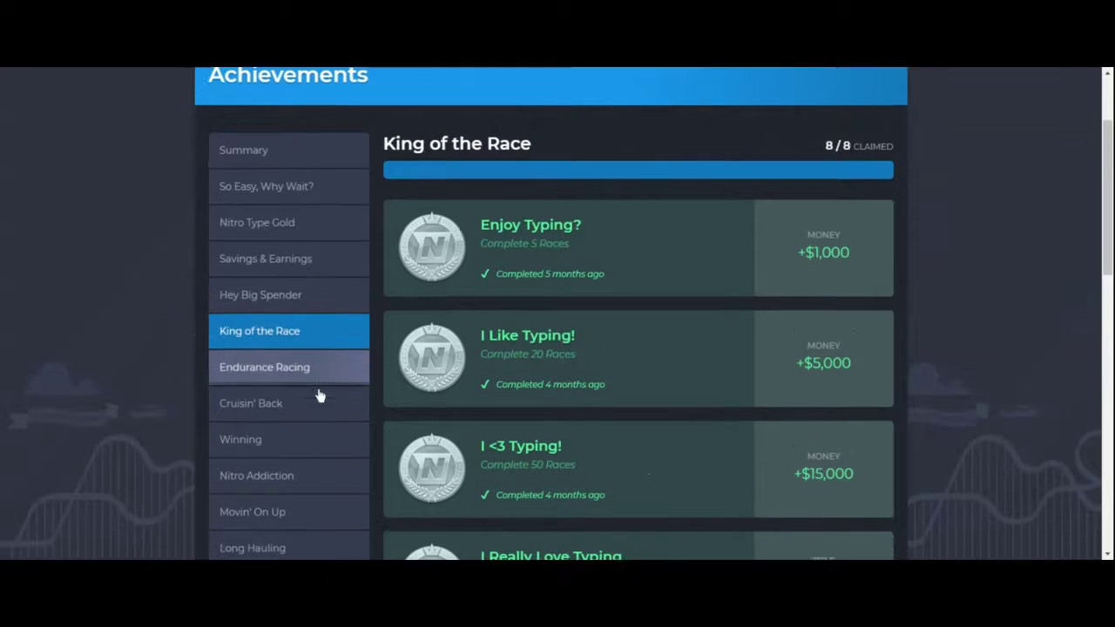
pyautogui.scroll(-5, 319, 394)
pyautogui.scroll(-5, 319, 395)
pyautogui.scroll(5, 319, 394)
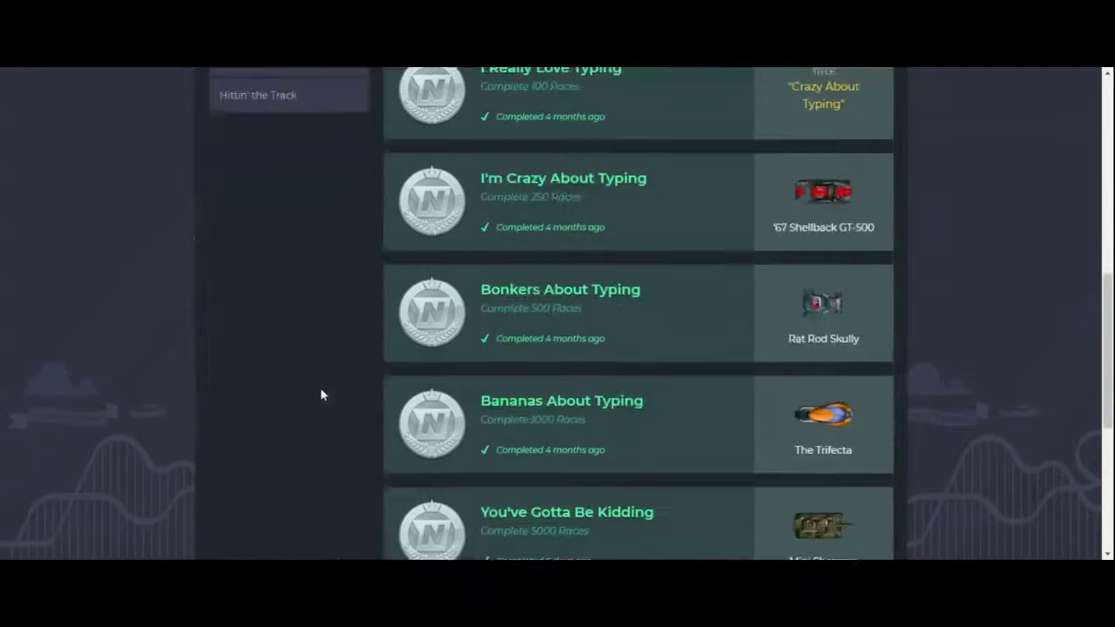
pyautogui.scroll(8, 319, 395)
pyautogui.click(264, 387)
pyautogui.scroll(-5, 551, 439)
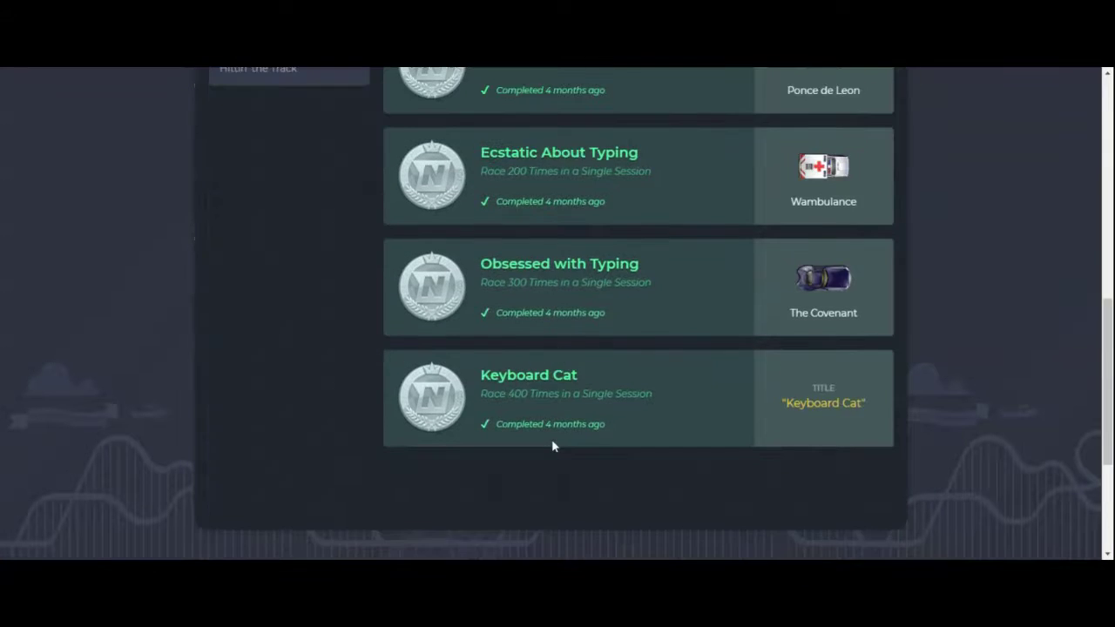
pyautogui.scroll(-5, 551, 439)
pyautogui.scroll(5, 554, 445)
# Browse the Cruisin' Back, Winning, Nitro Addiction, Movin' On Up and Long Hauling achievements
pyautogui.click(238, 108)
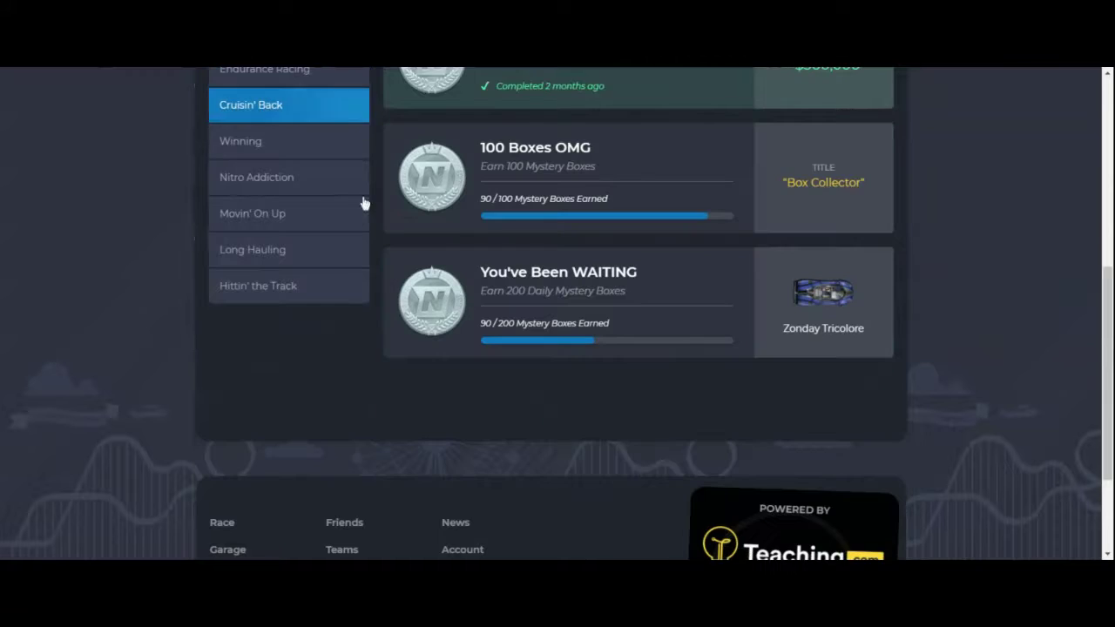
pyautogui.scroll(2, 375, 212)
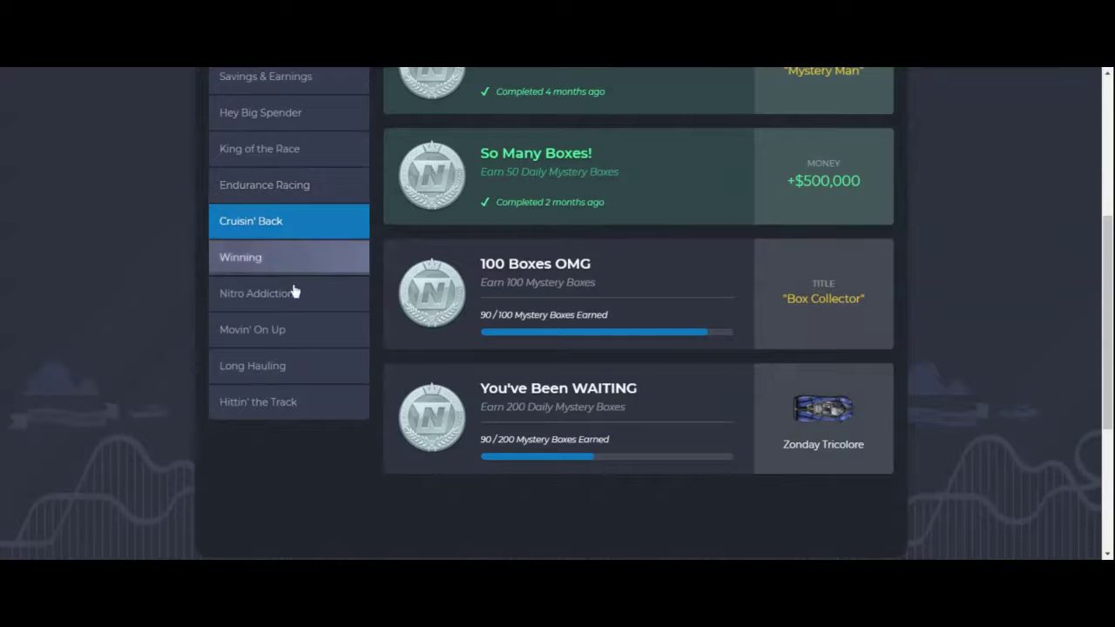
pyautogui.click(296, 257)
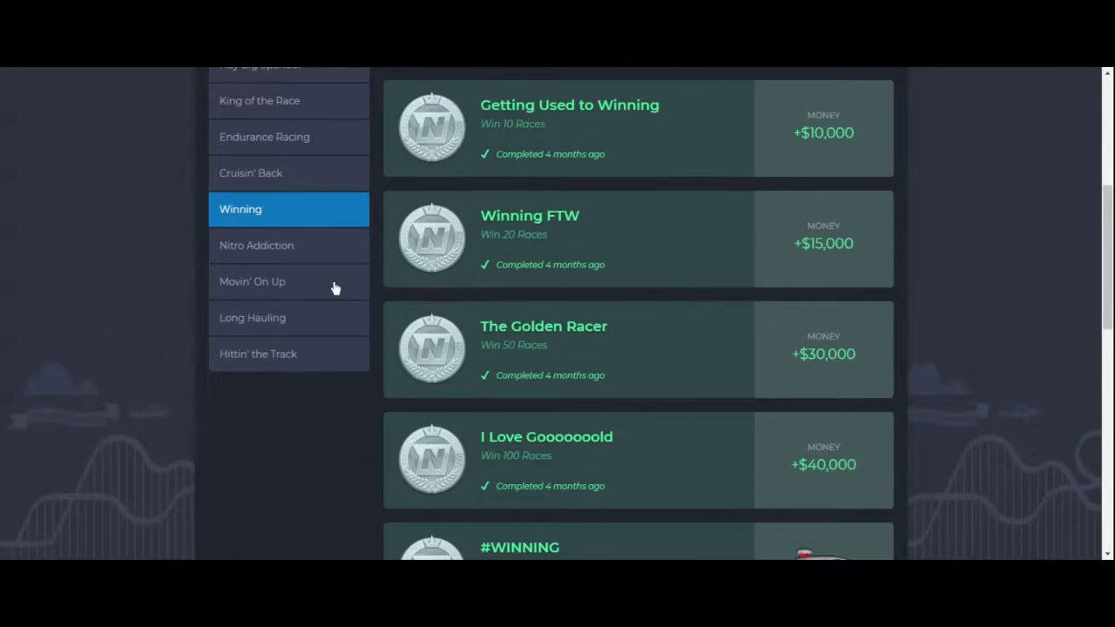
pyautogui.scroll(-5, 334, 281)
pyautogui.scroll(8, 334, 282)
pyautogui.click(288, 408)
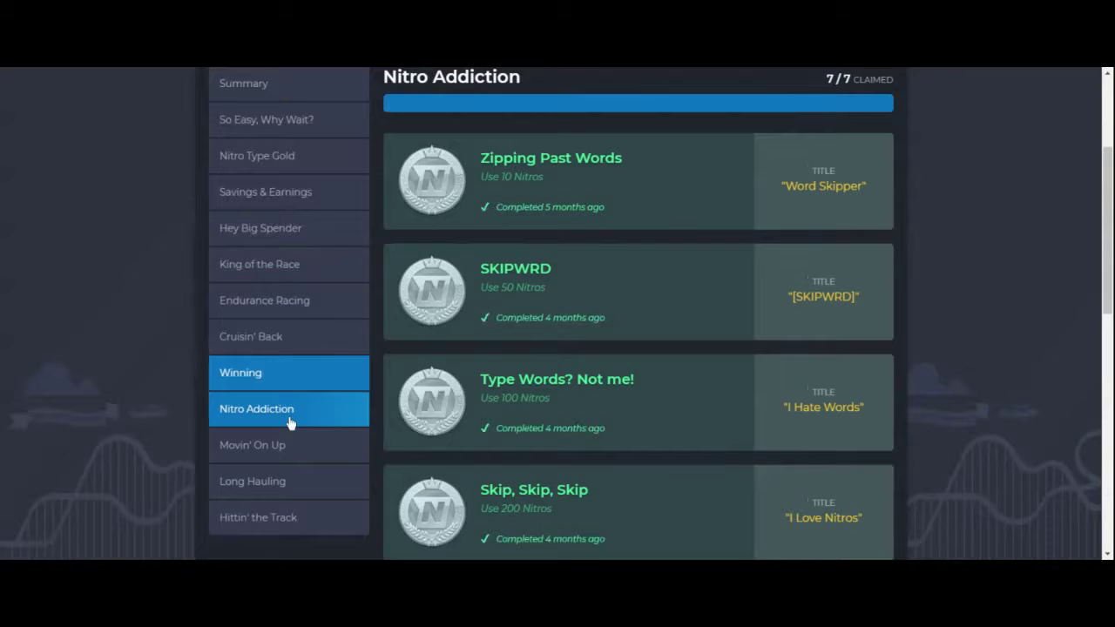
pyautogui.scroll(-8, 301, 425)
pyautogui.scroll(8, 300, 424)
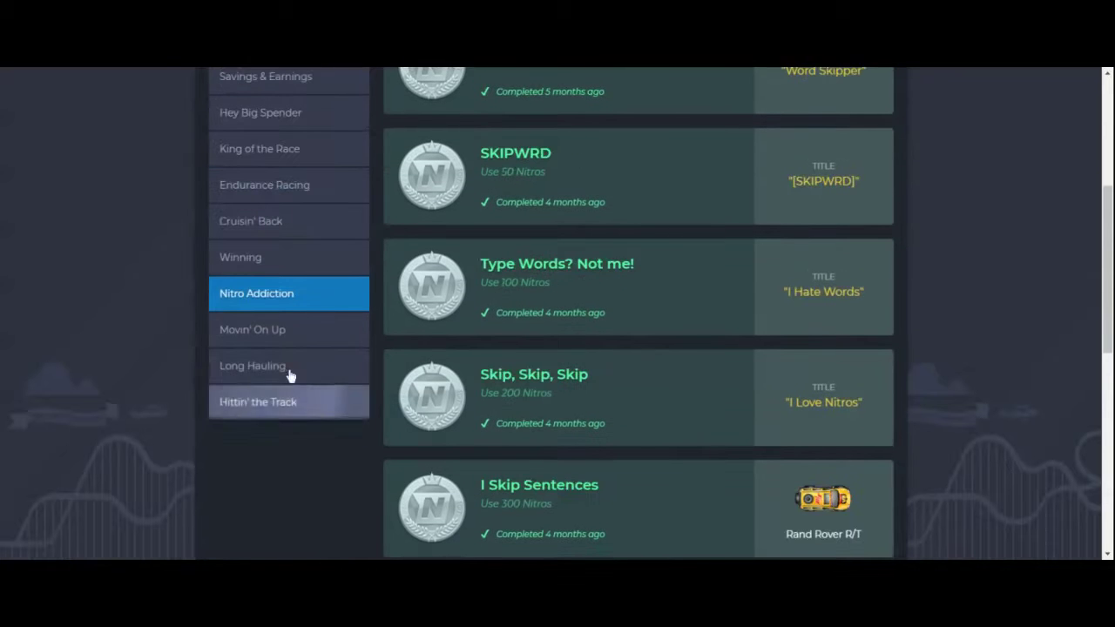
pyautogui.click(274, 339)
pyautogui.scroll(-5, 329, 353)
pyautogui.scroll(6, 331, 359)
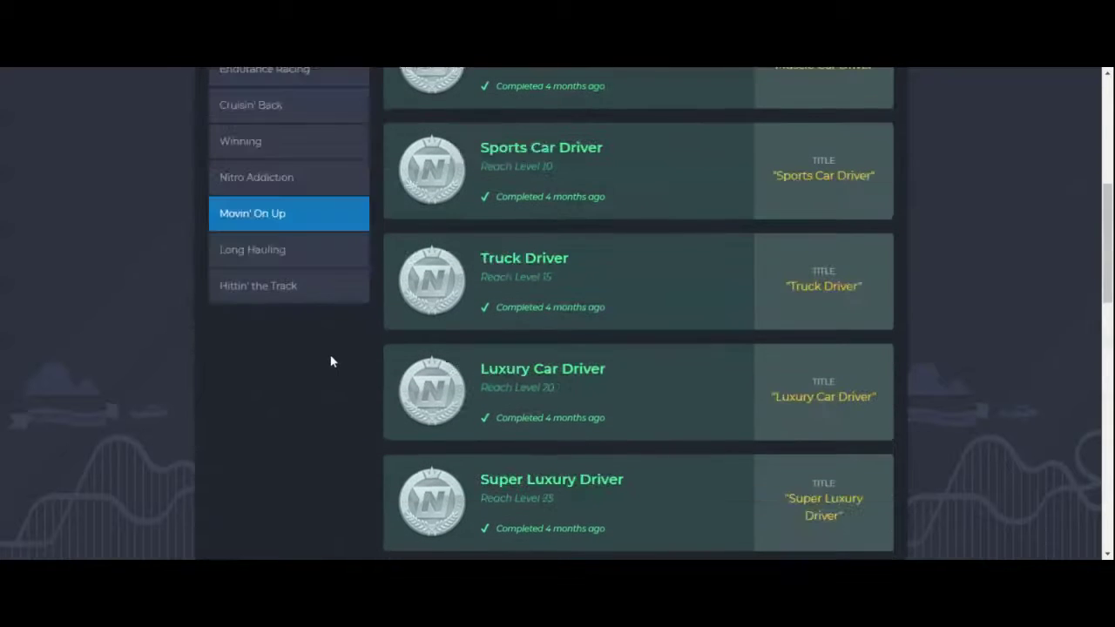
pyautogui.click(228, 251)
pyautogui.scroll(-8, 366, 319)
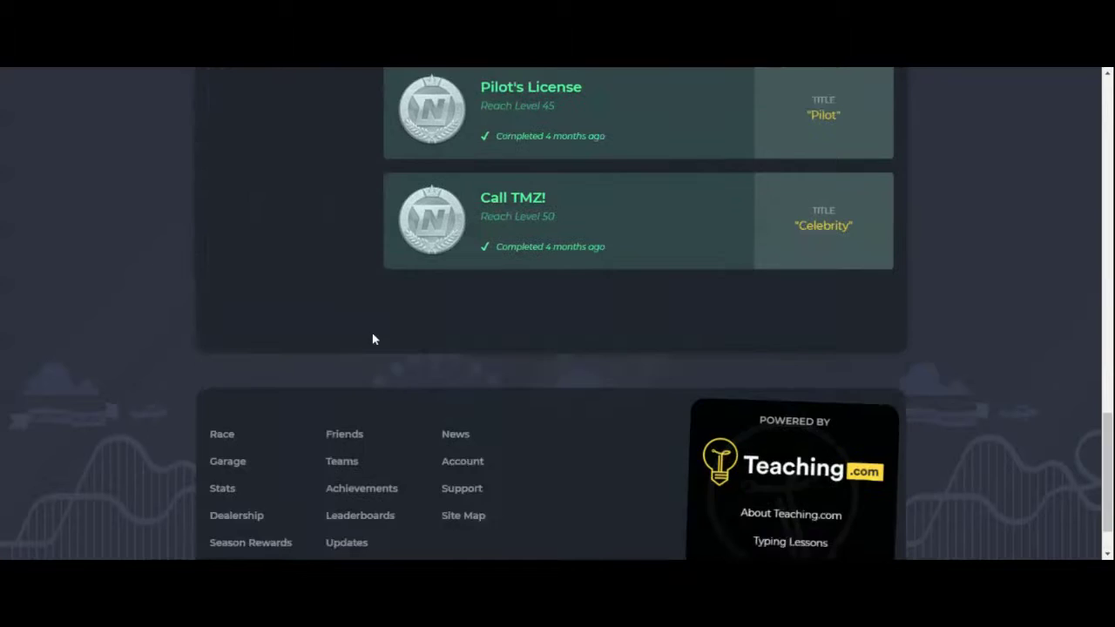
pyautogui.scroll(5, 371, 331)
pyautogui.scroll(4, 330, 343)
pyautogui.click(262, 279)
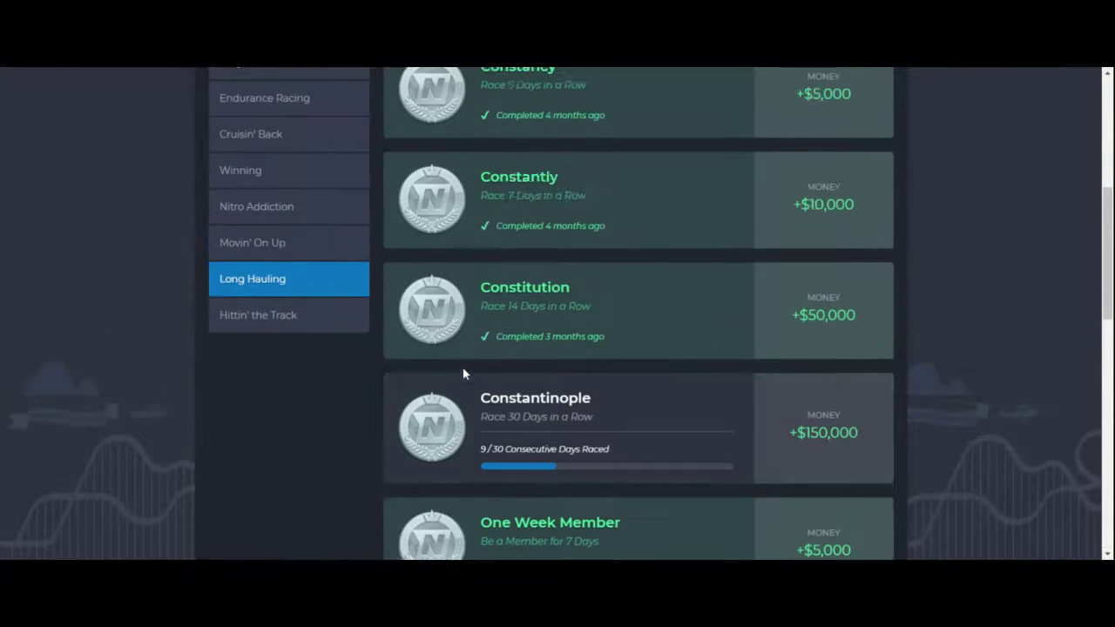
pyautogui.scroll(-6, 462, 366)
pyautogui.scroll(-5, 462, 368)
pyautogui.scroll(4, 462, 368)
pyautogui.scroll(5, 352, 311)
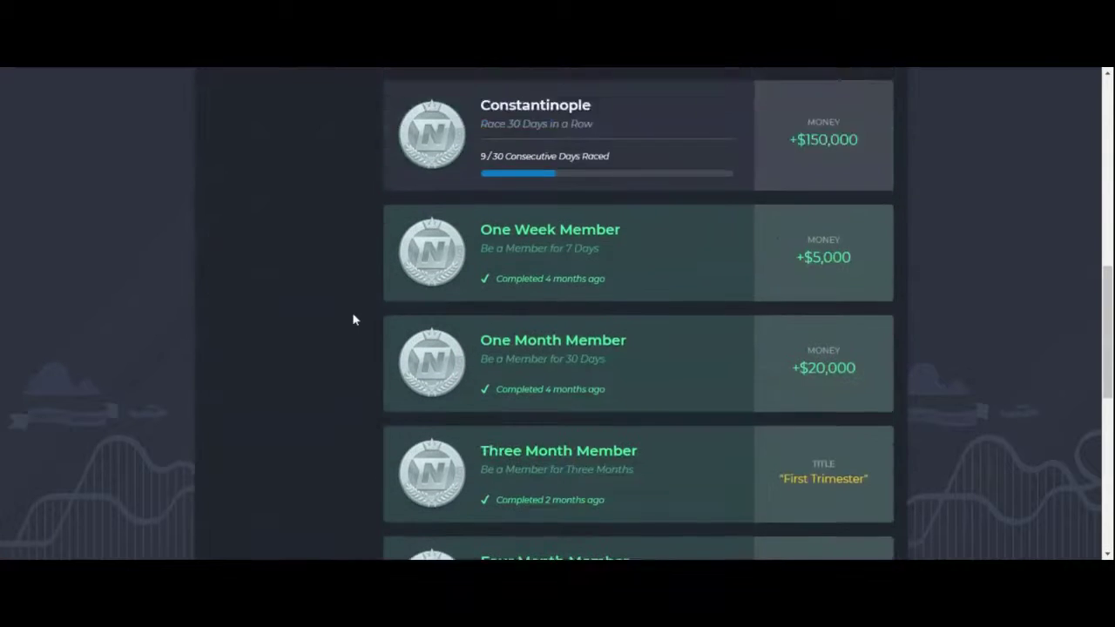
# View Hittin' the Track, Nitro Type Gold 3/3 and Savings & Earnings 10/10, then return to the Garage
pyautogui.click(292, 281)
pyautogui.scroll(-5, 384, 309)
pyautogui.scroll(-3, 384, 308)
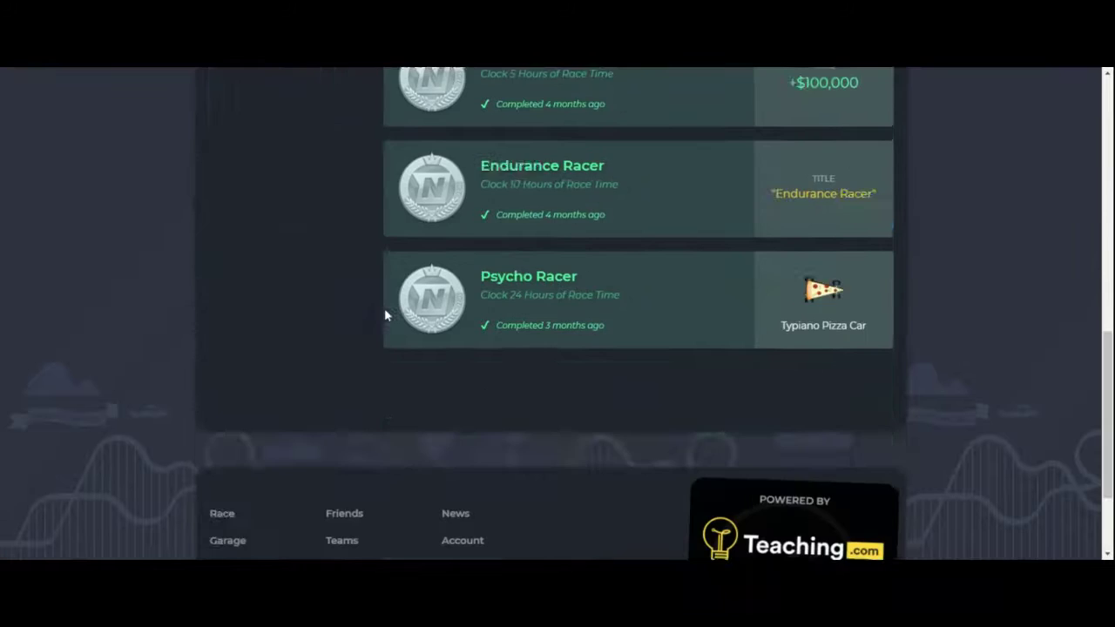
pyautogui.scroll(8, 384, 308)
pyautogui.click(257, 274)
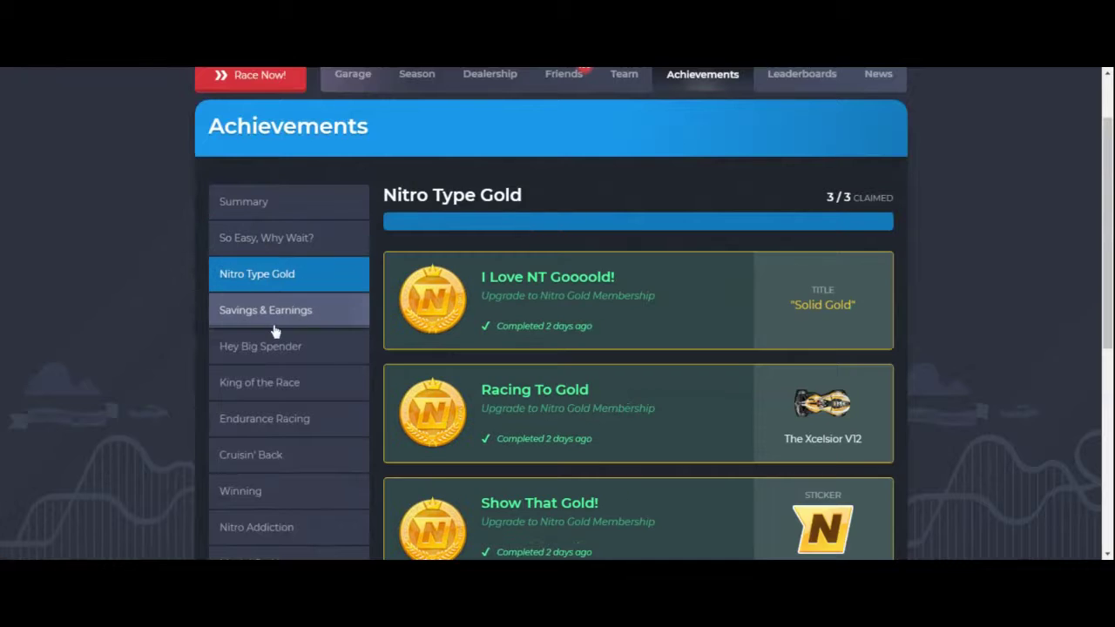
pyautogui.click(266, 310)
pyautogui.scroll(-5, 289, 366)
pyautogui.scroll(-8, 296, 351)
pyautogui.scroll(-3, 296, 350)
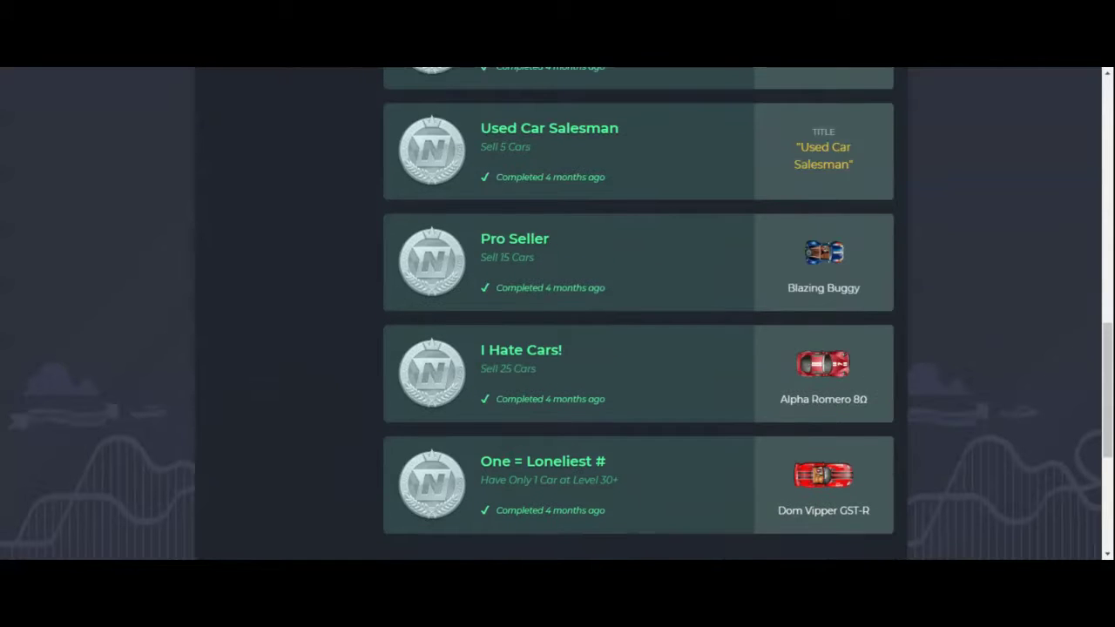
pyautogui.scroll(5, 575, 252)
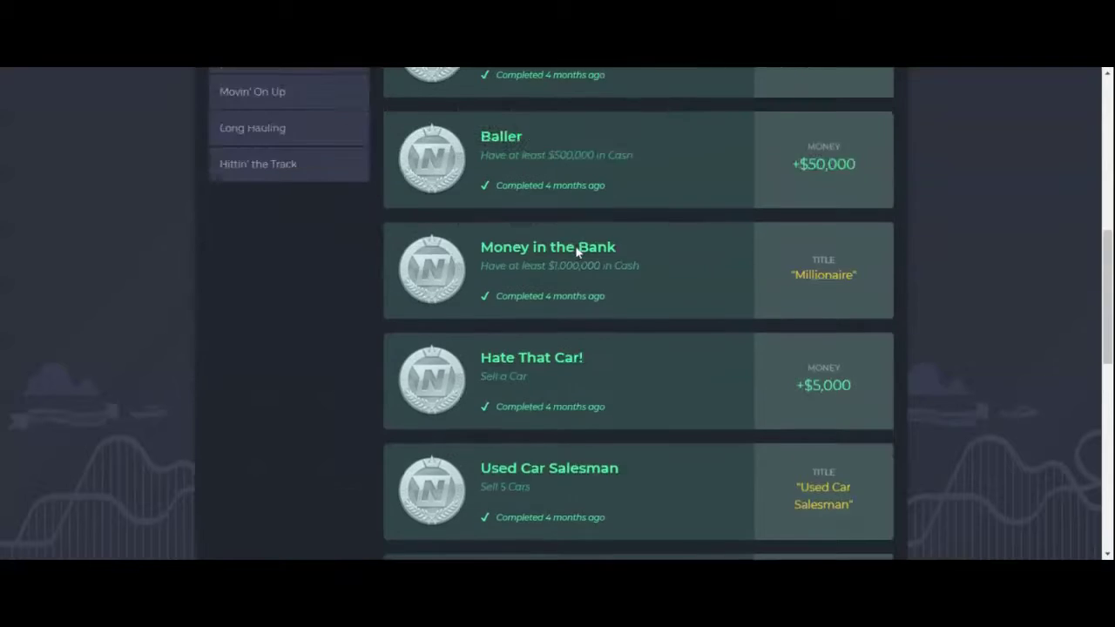
pyautogui.scroll(5, 576, 252)
pyautogui.scroll(5, 576, 252)
pyautogui.scroll(1, 576, 252)
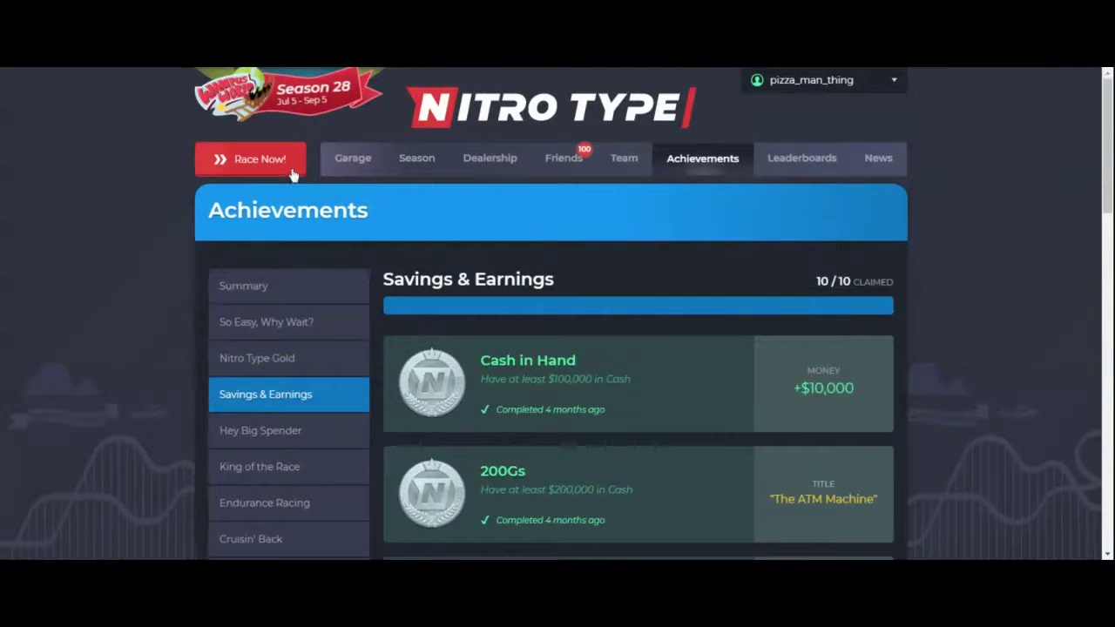
pyautogui.click(352, 157)
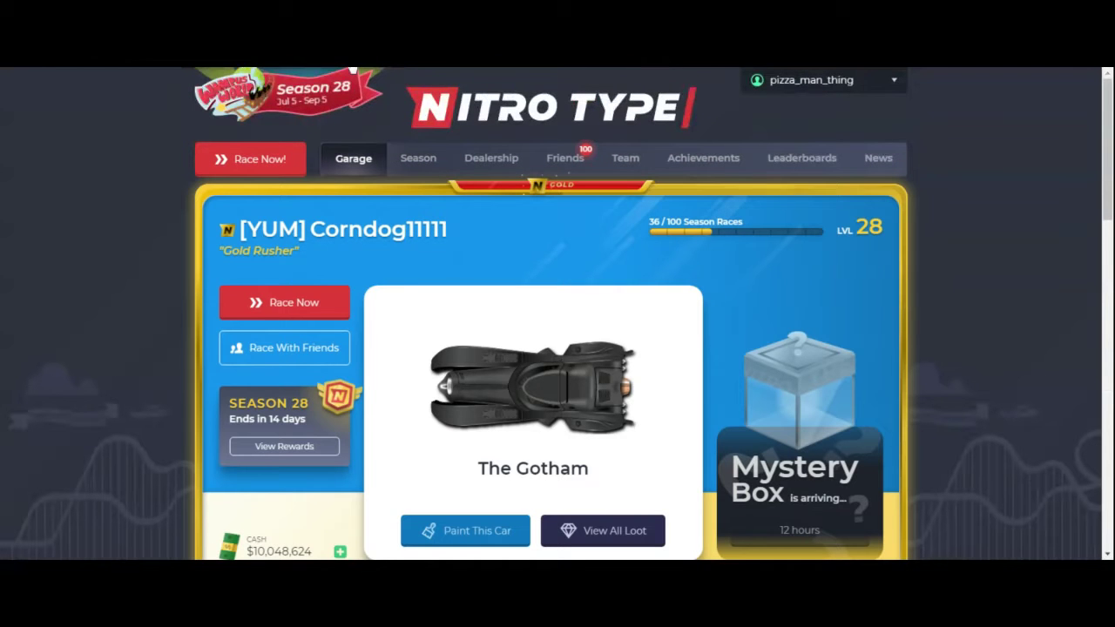